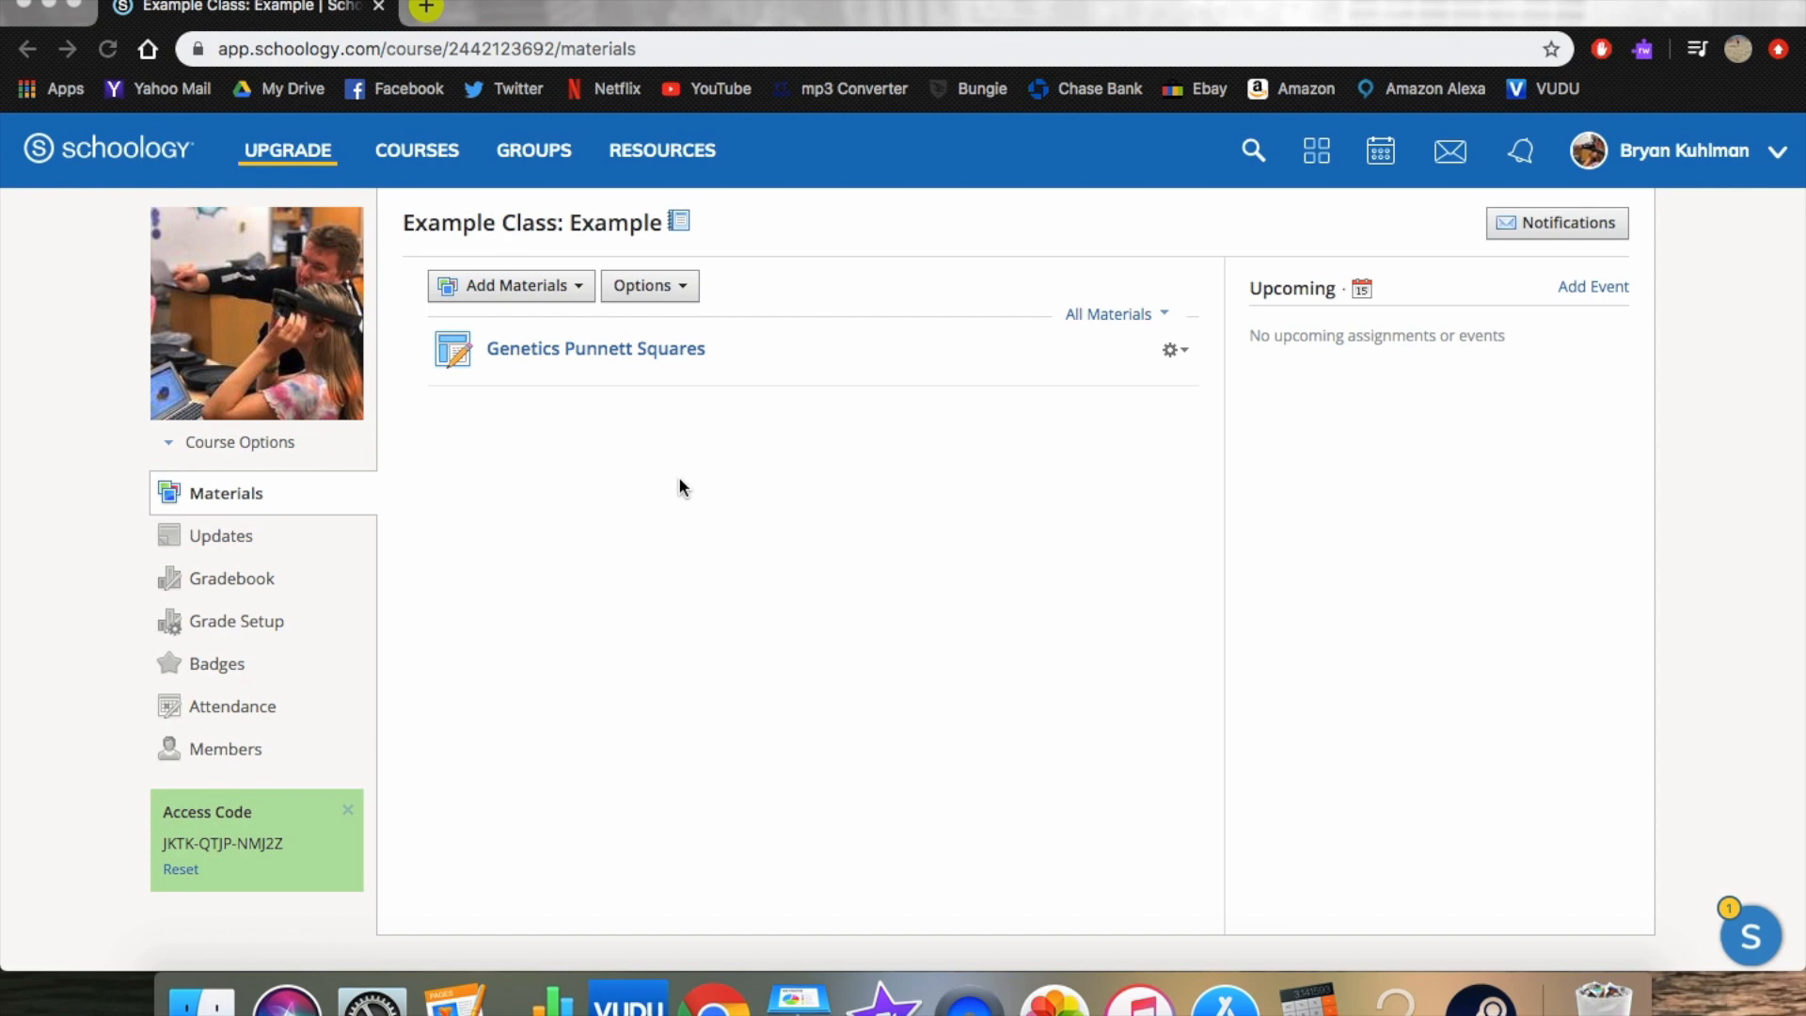
Create a grading group named Group 1 containing the first two students in the course's member list.
click(204, 762)
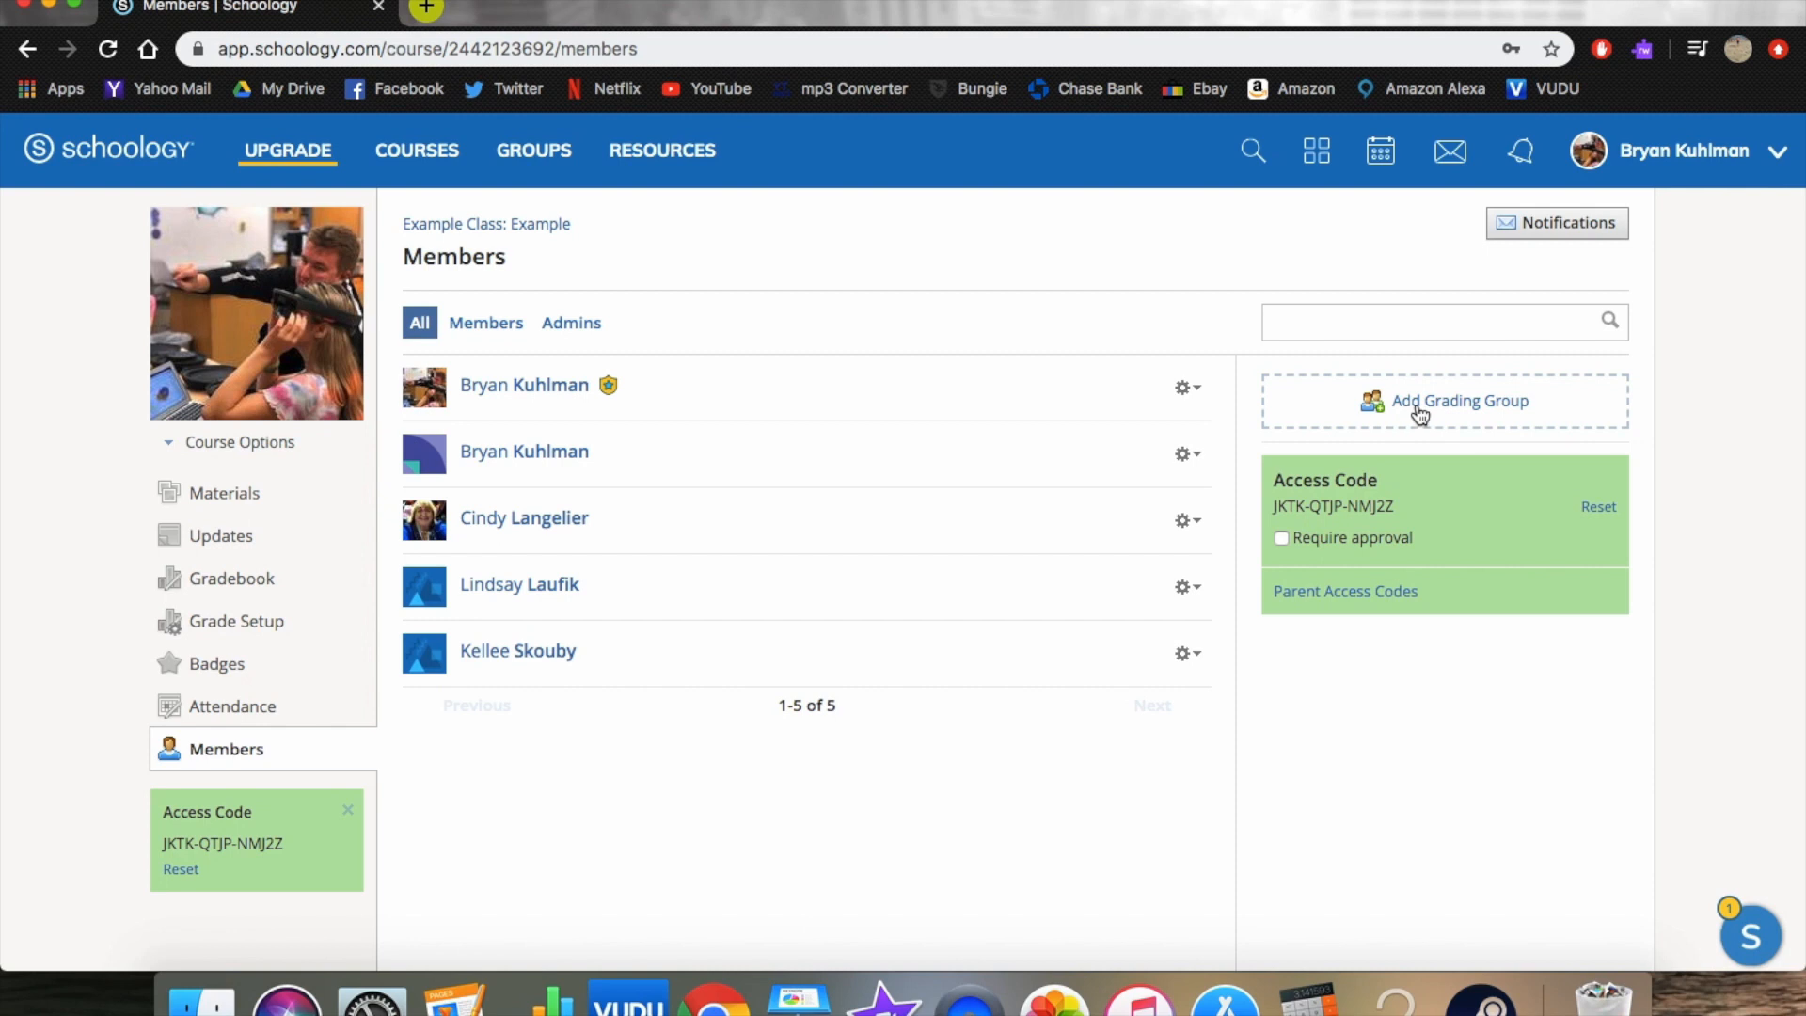
click(1420, 414)
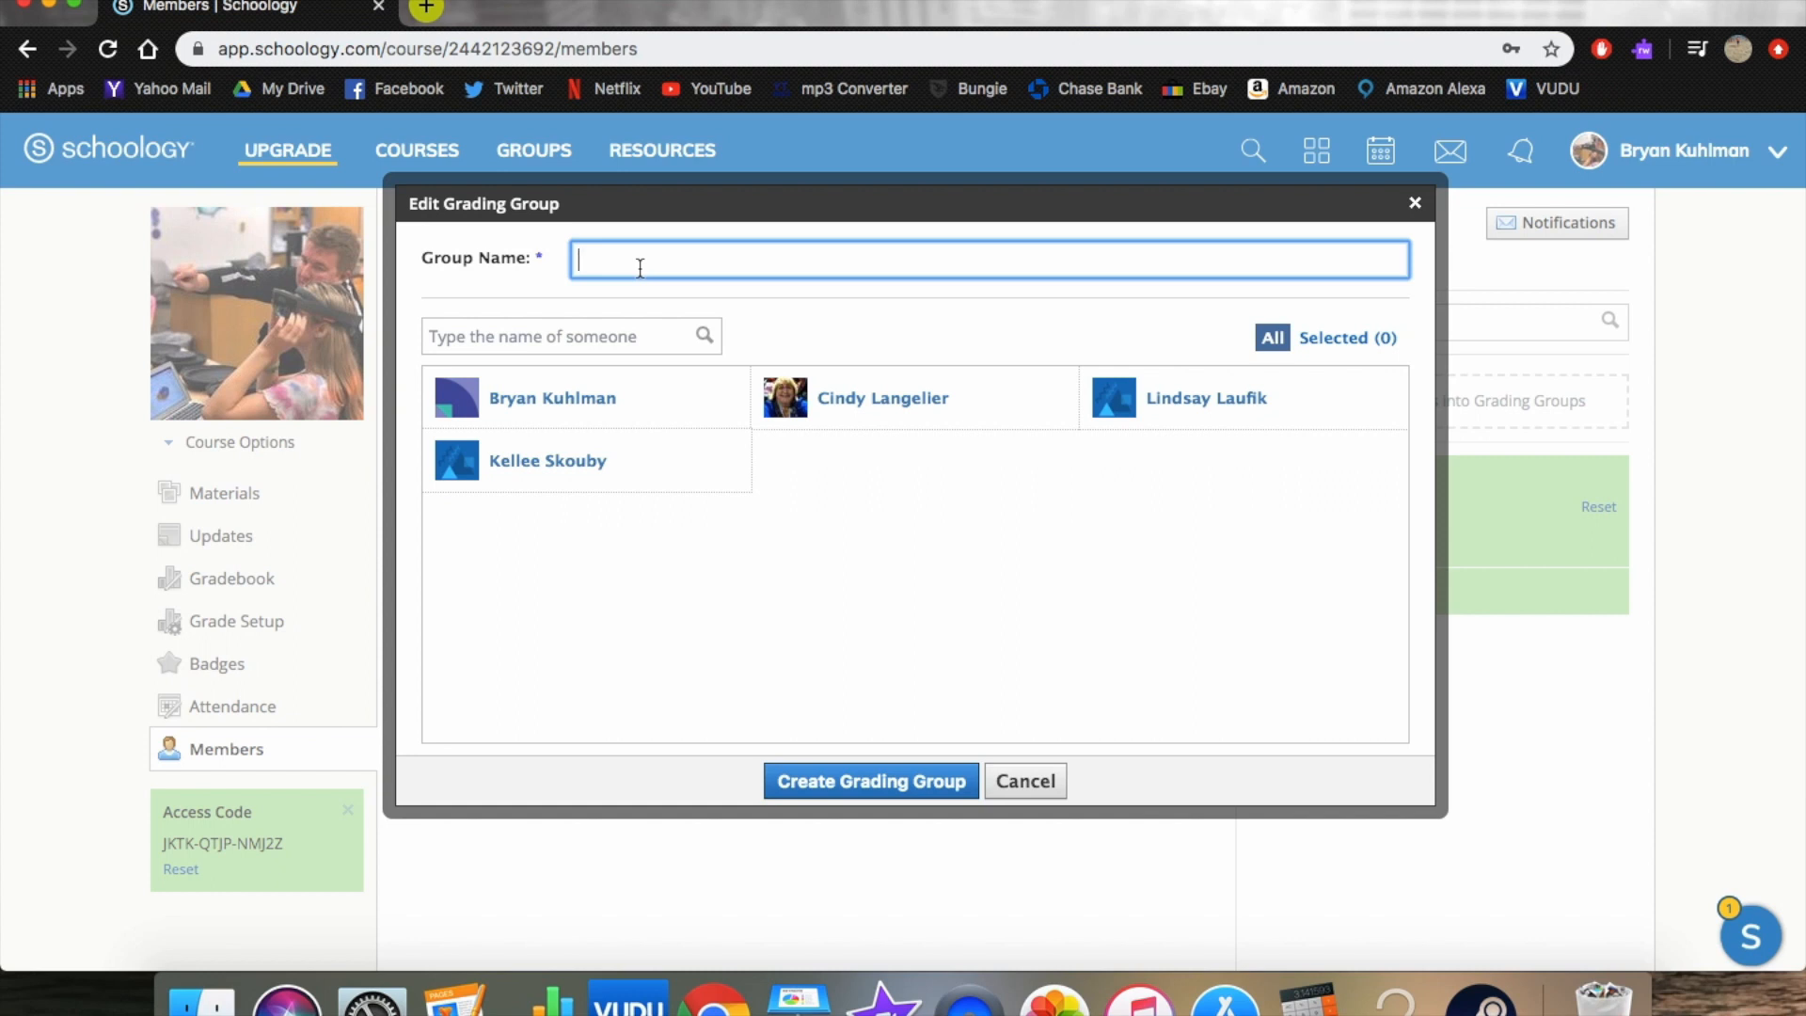
text(Group 1)
click(581, 418)
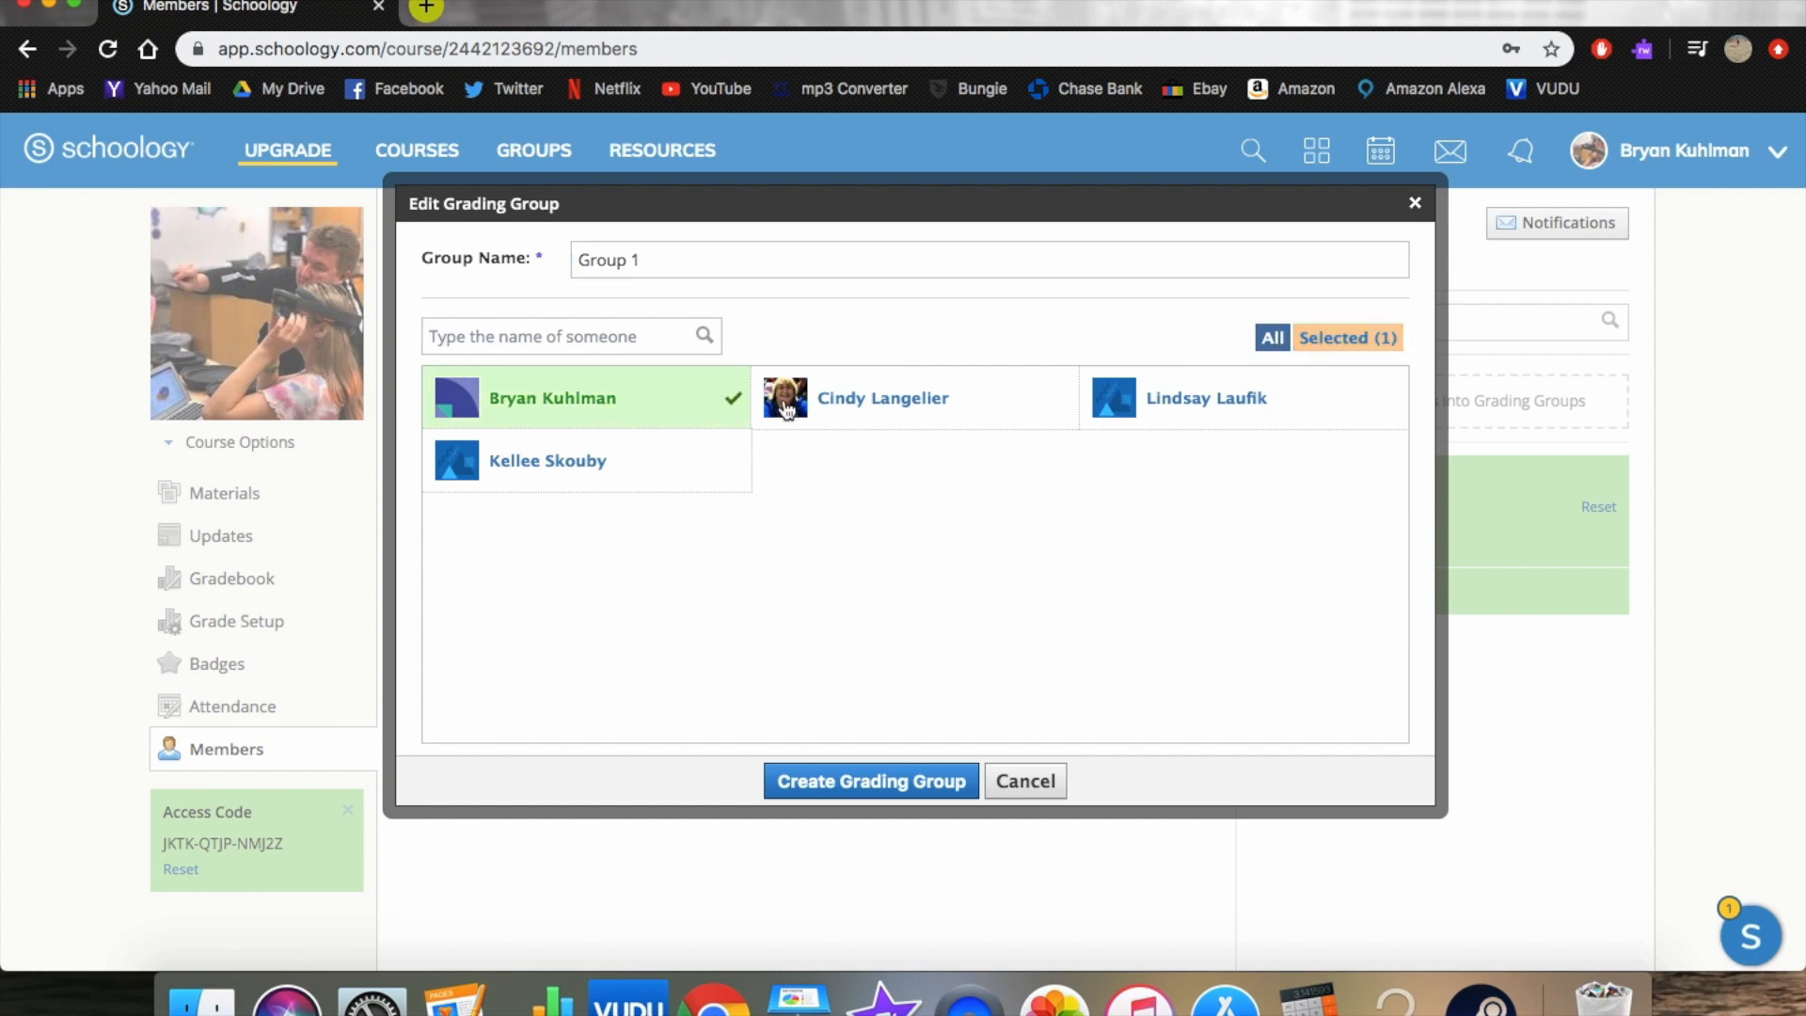
click(827, 412)
click(826, 796)
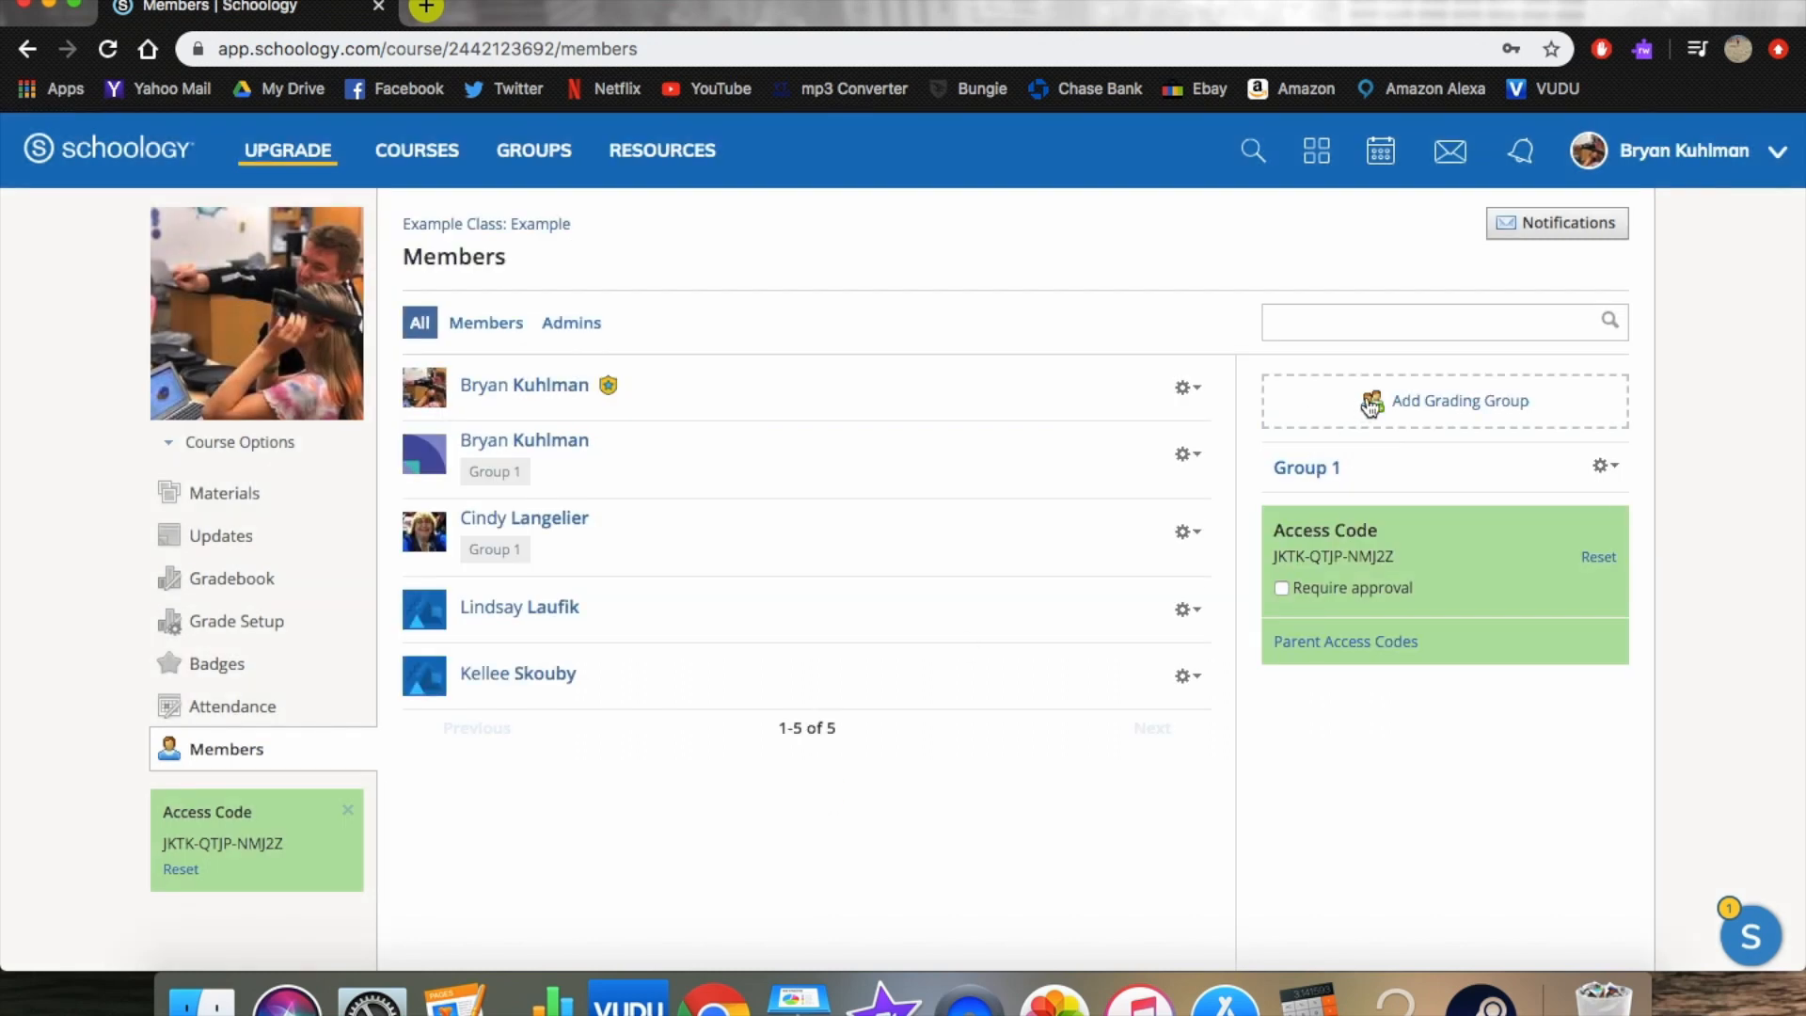
Create a second grading group named Group 2 containing the remaining two students.
click(1436, 403)
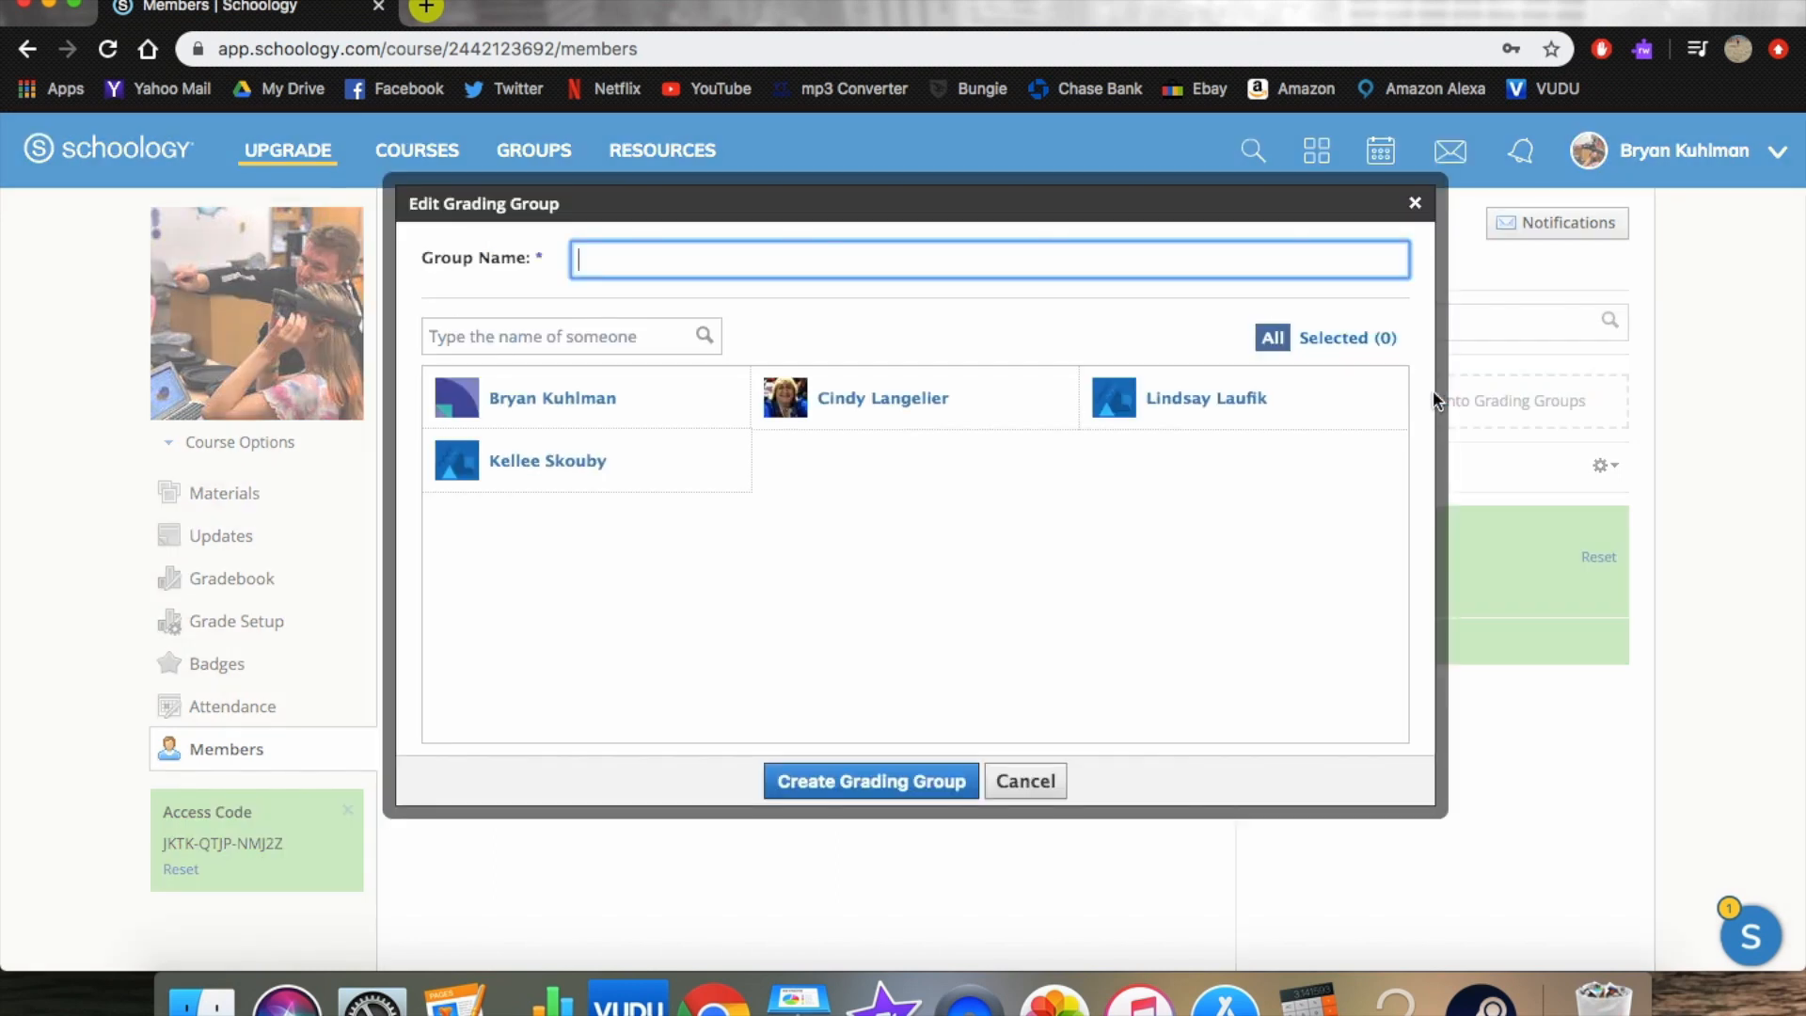
click(646, 258)
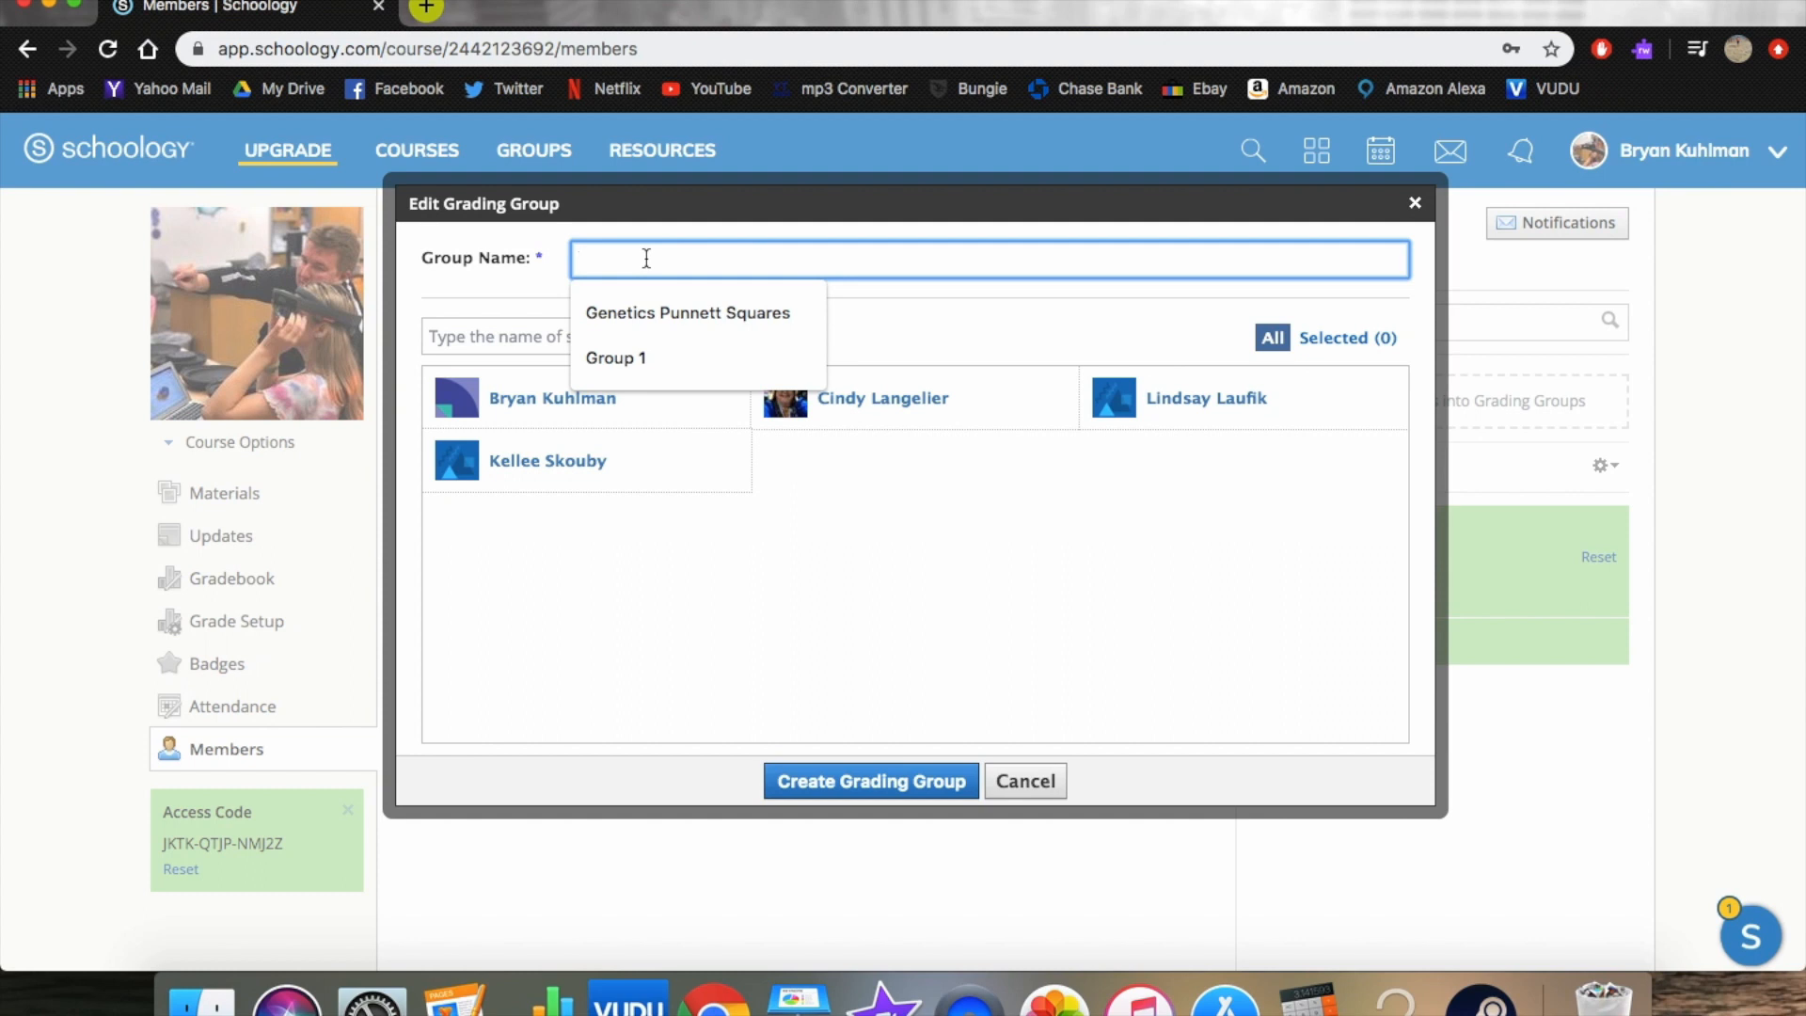
text(Group 2)
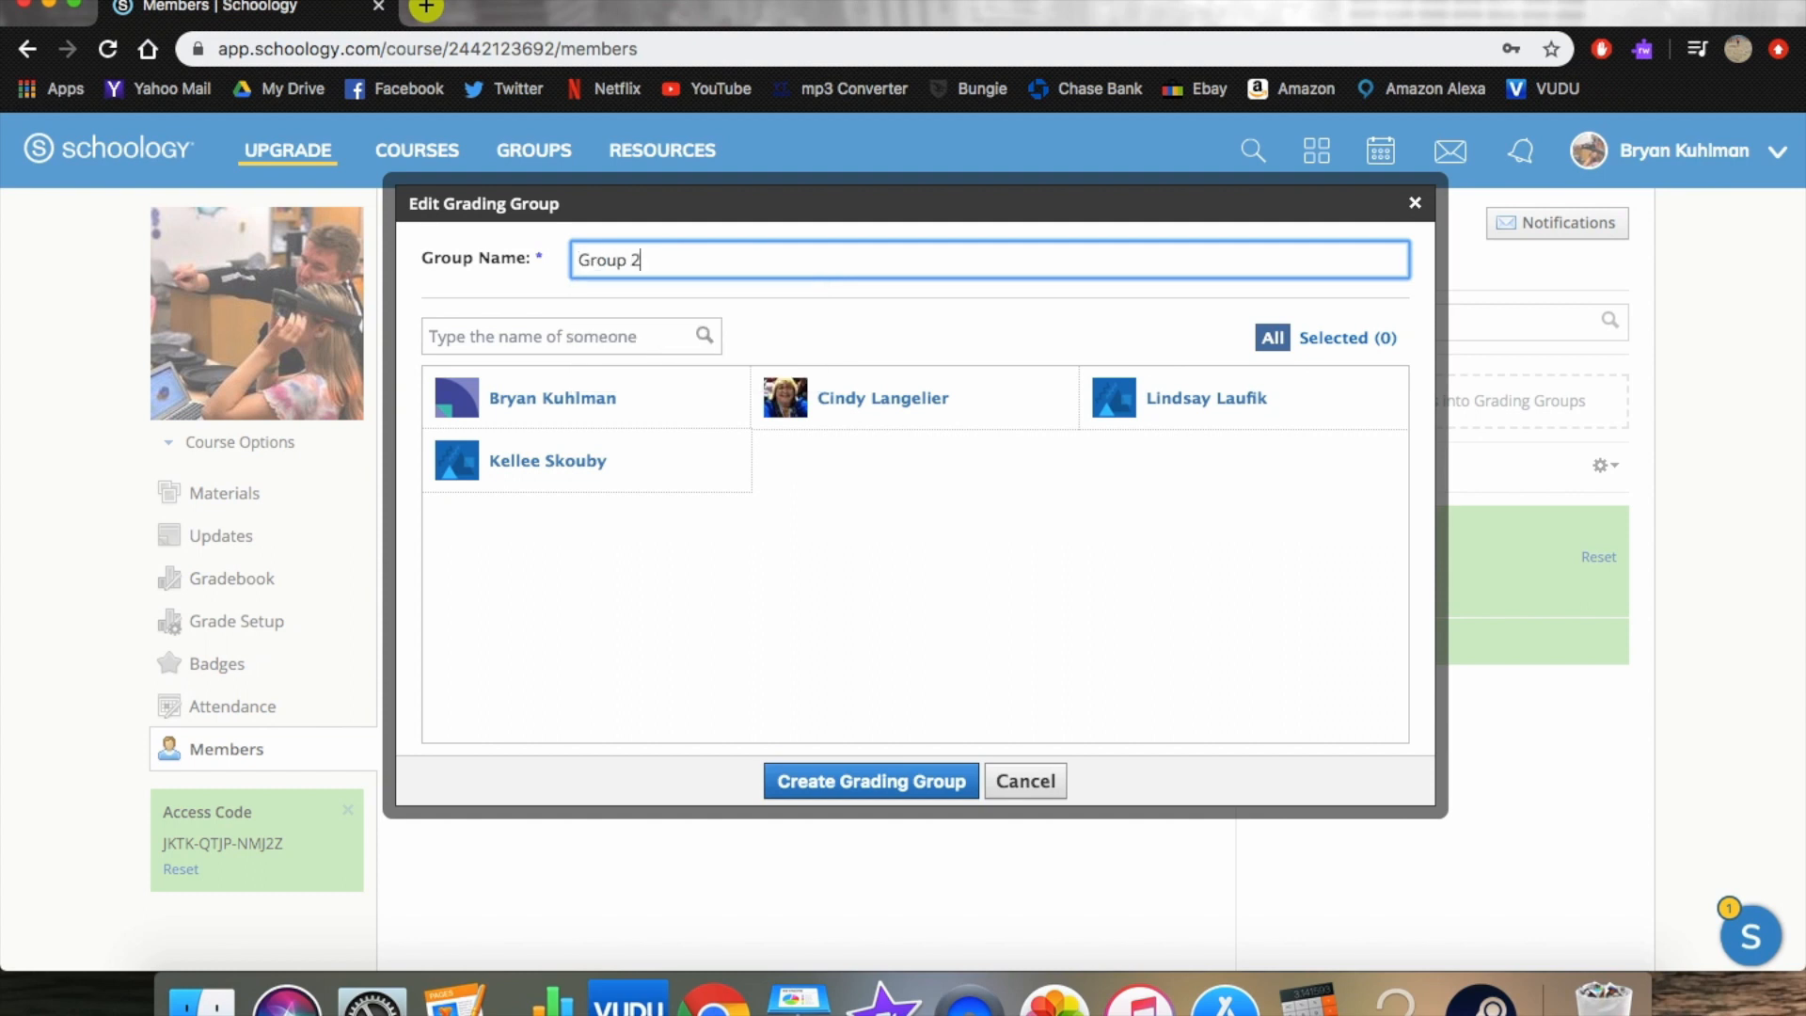
click(672, 454)
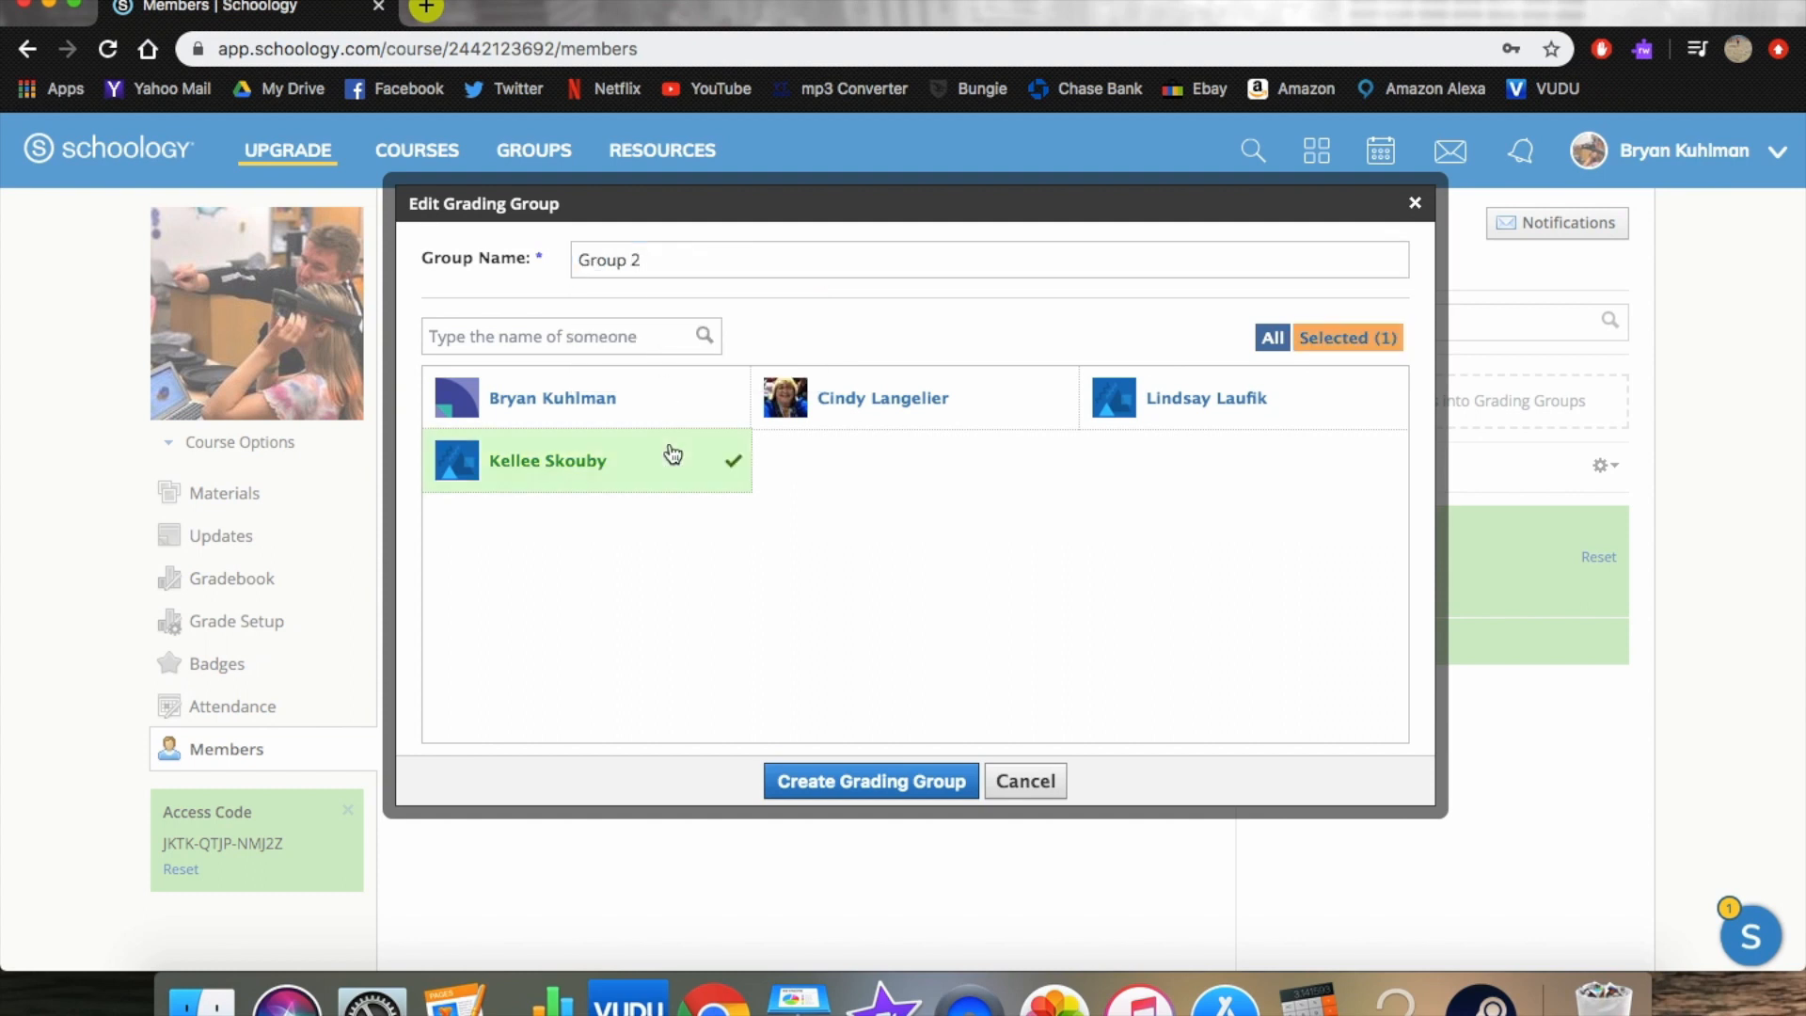
click(1218, 409)
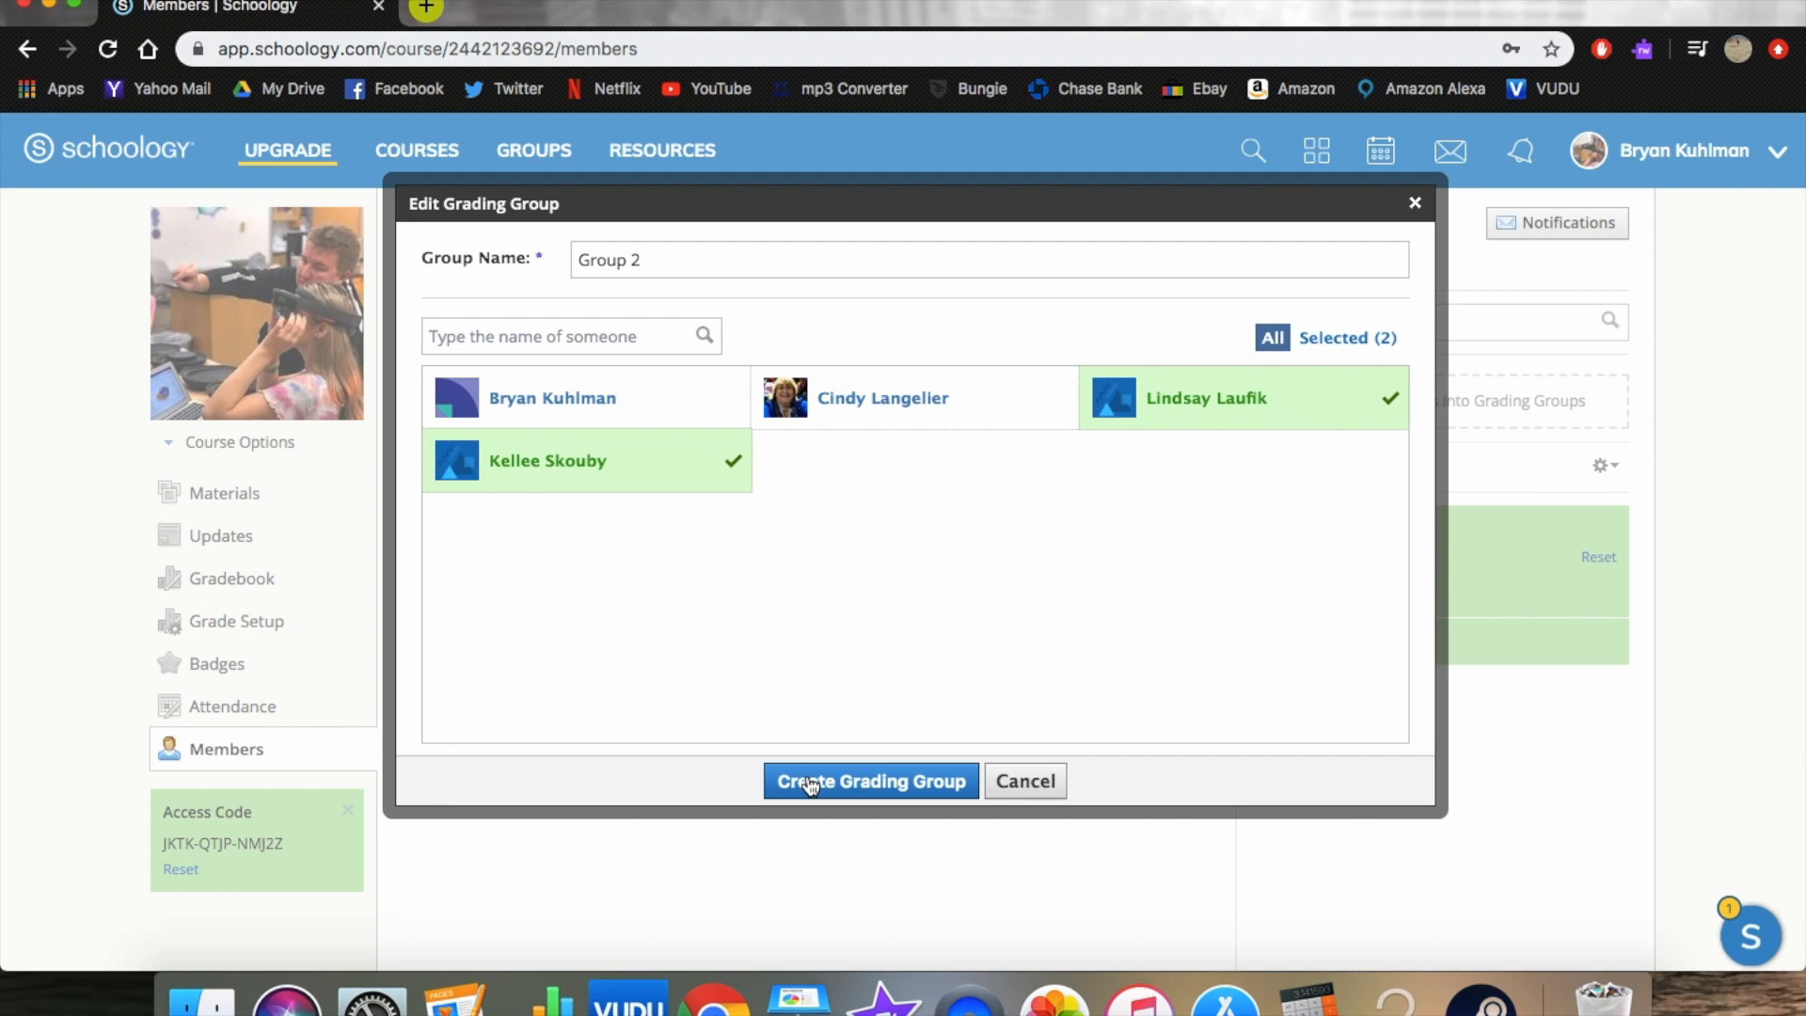
click(811, 782)
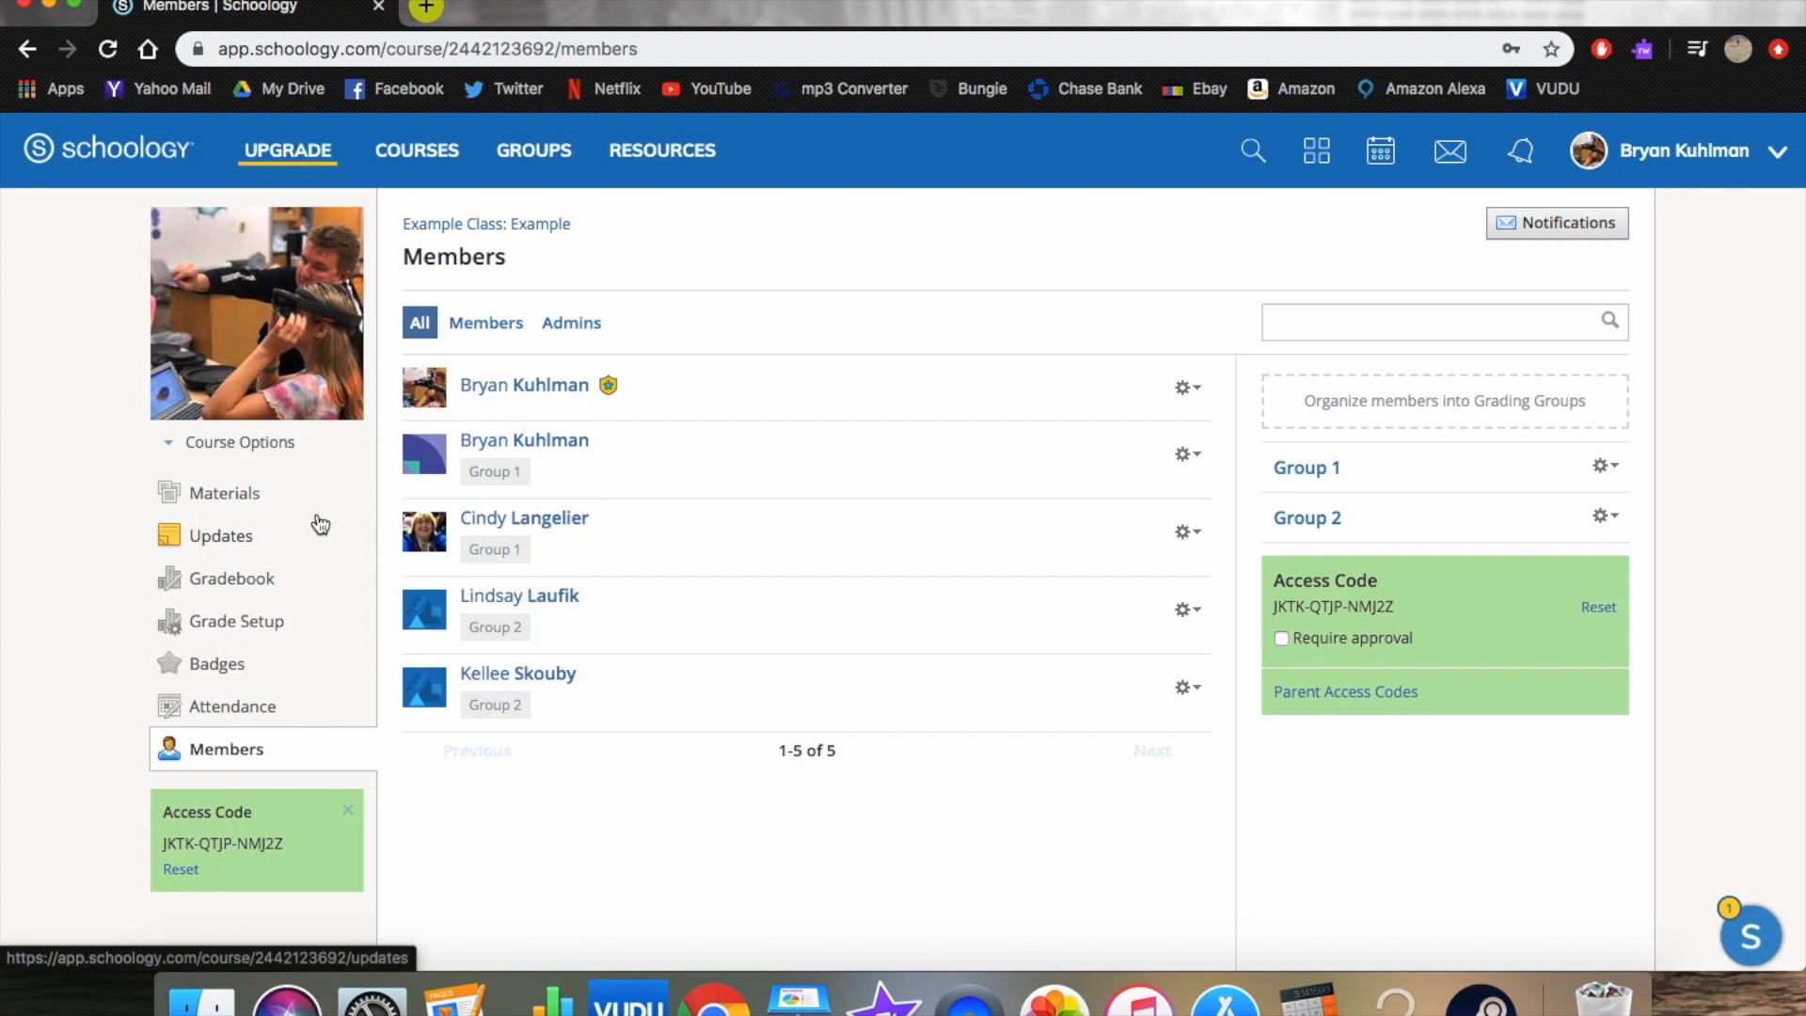
Return to the course materials, start finding resources, and open the personal resource collection.
click(266, 498)
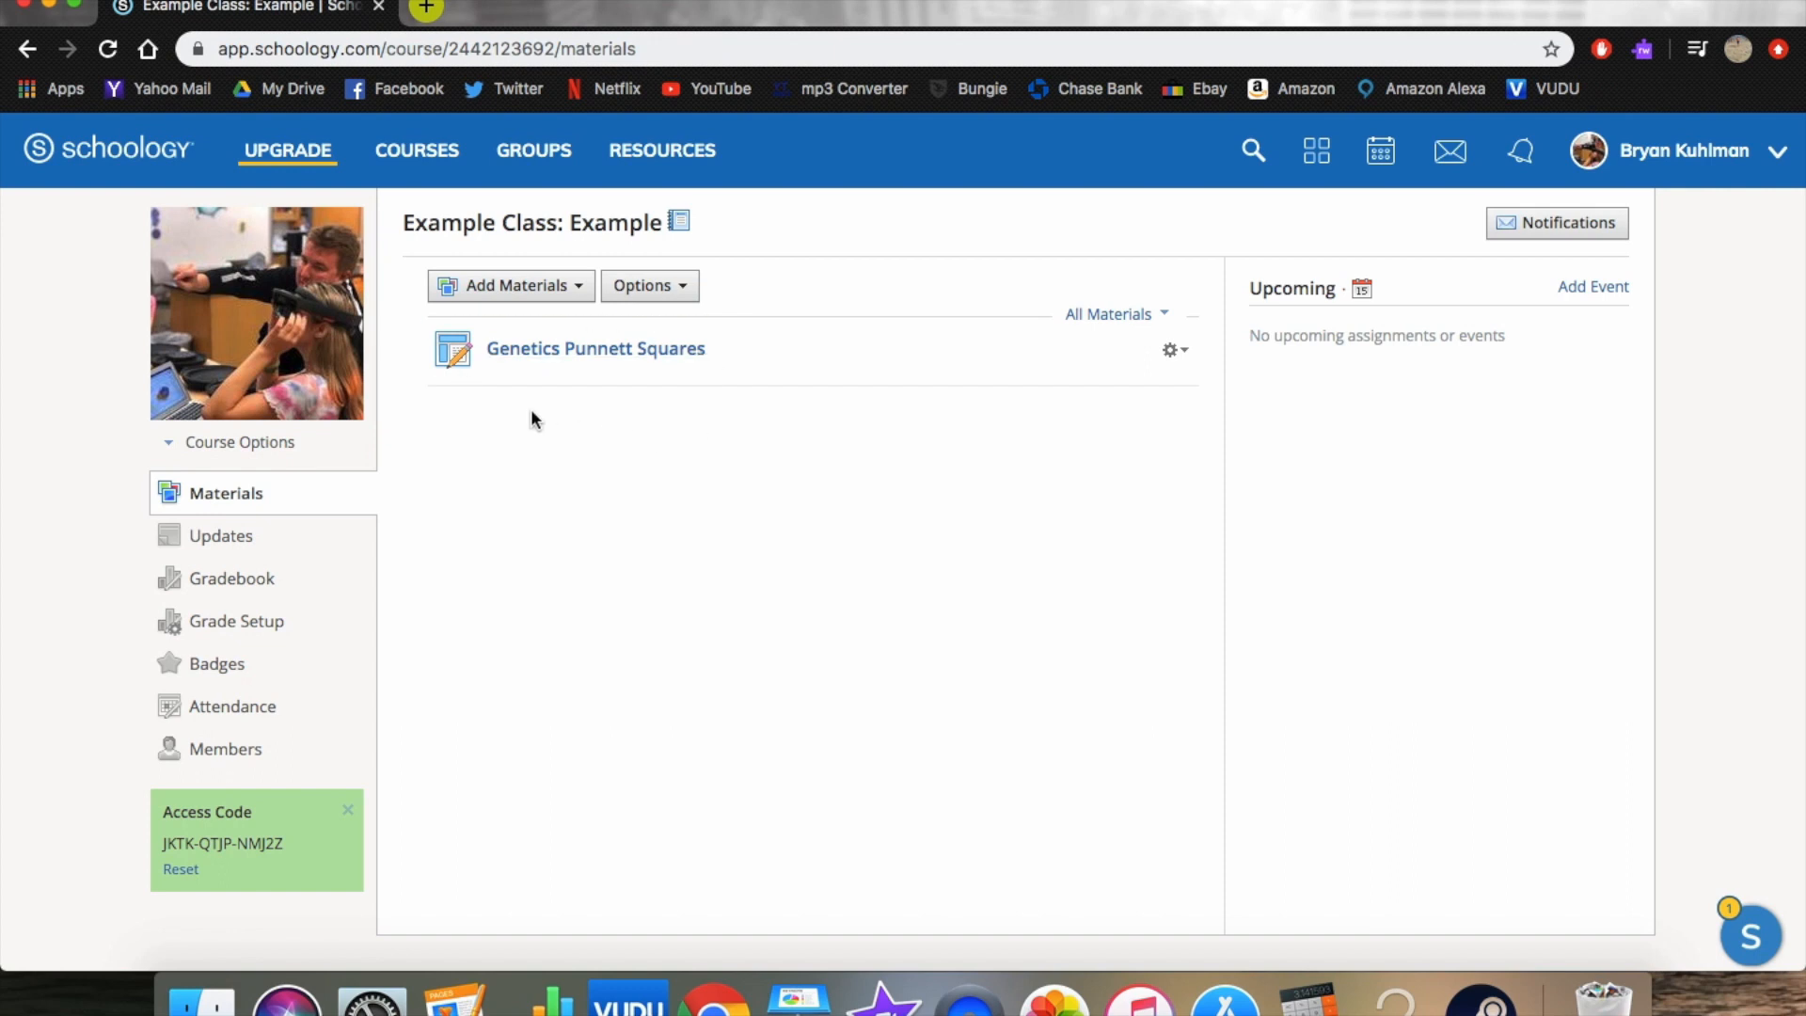
mouse_move(670, 403)
click(1175, 353)
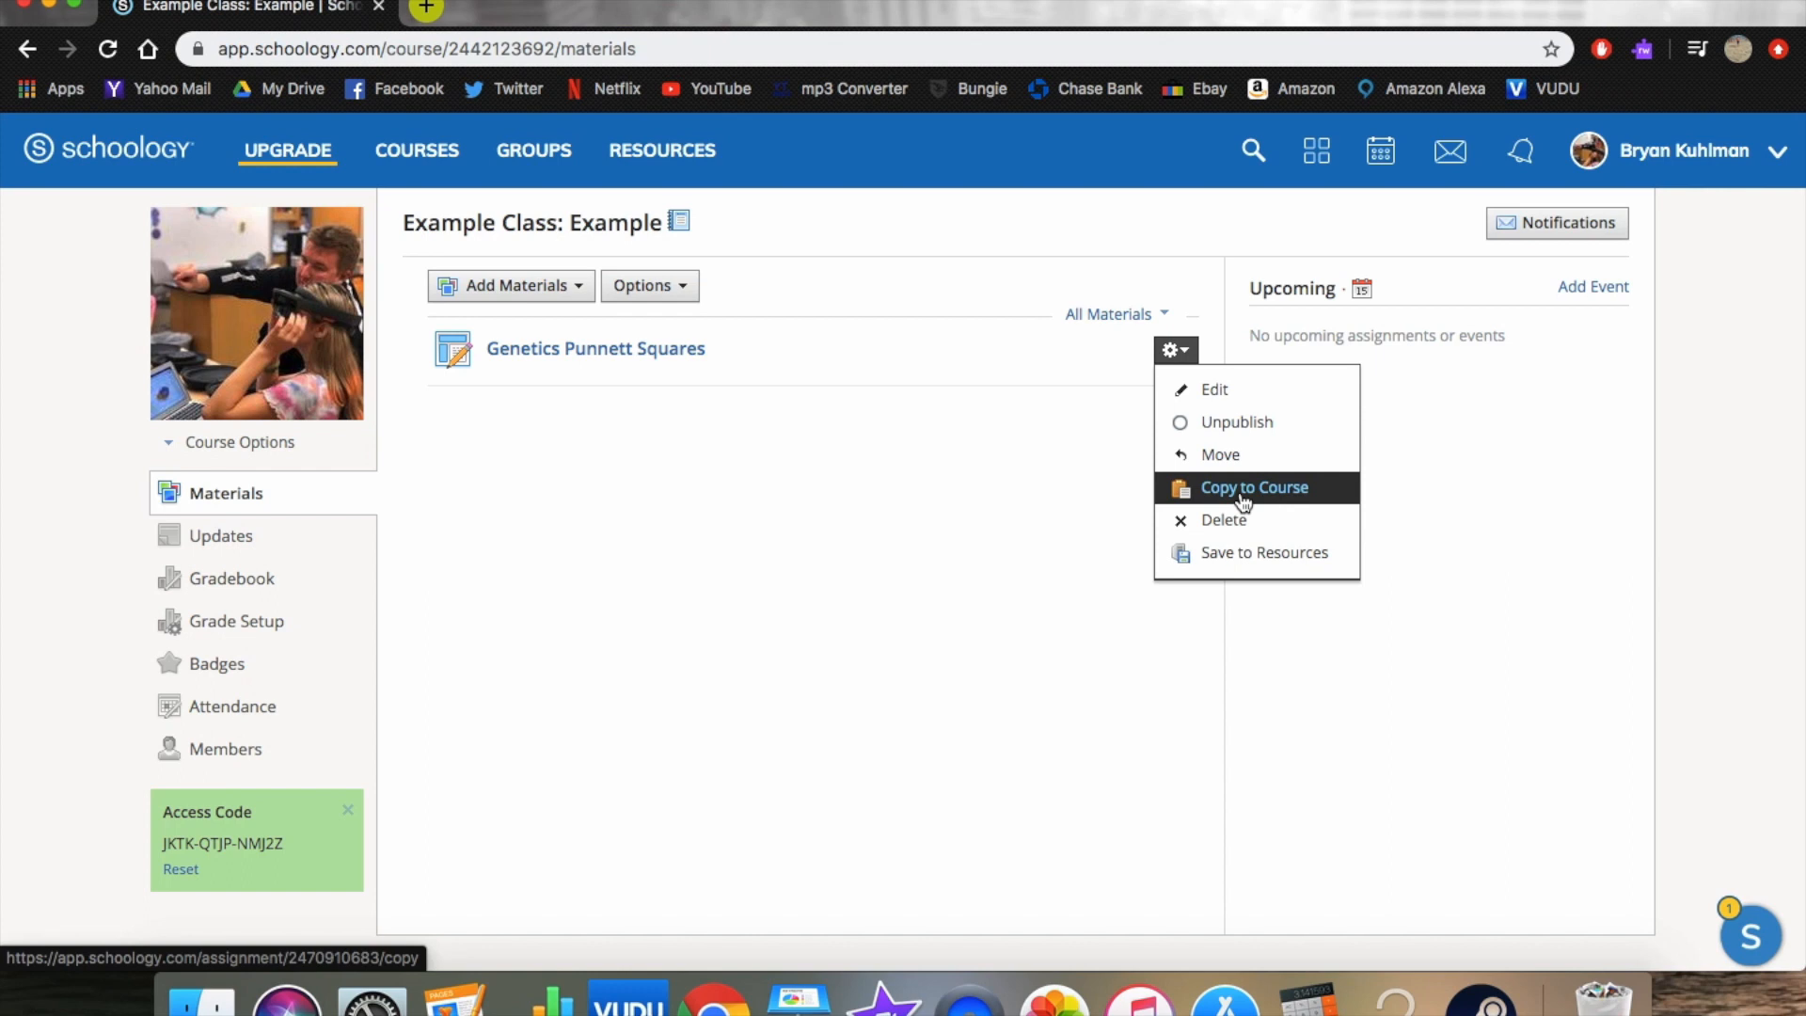
click(837, 516)
click(501, 287)
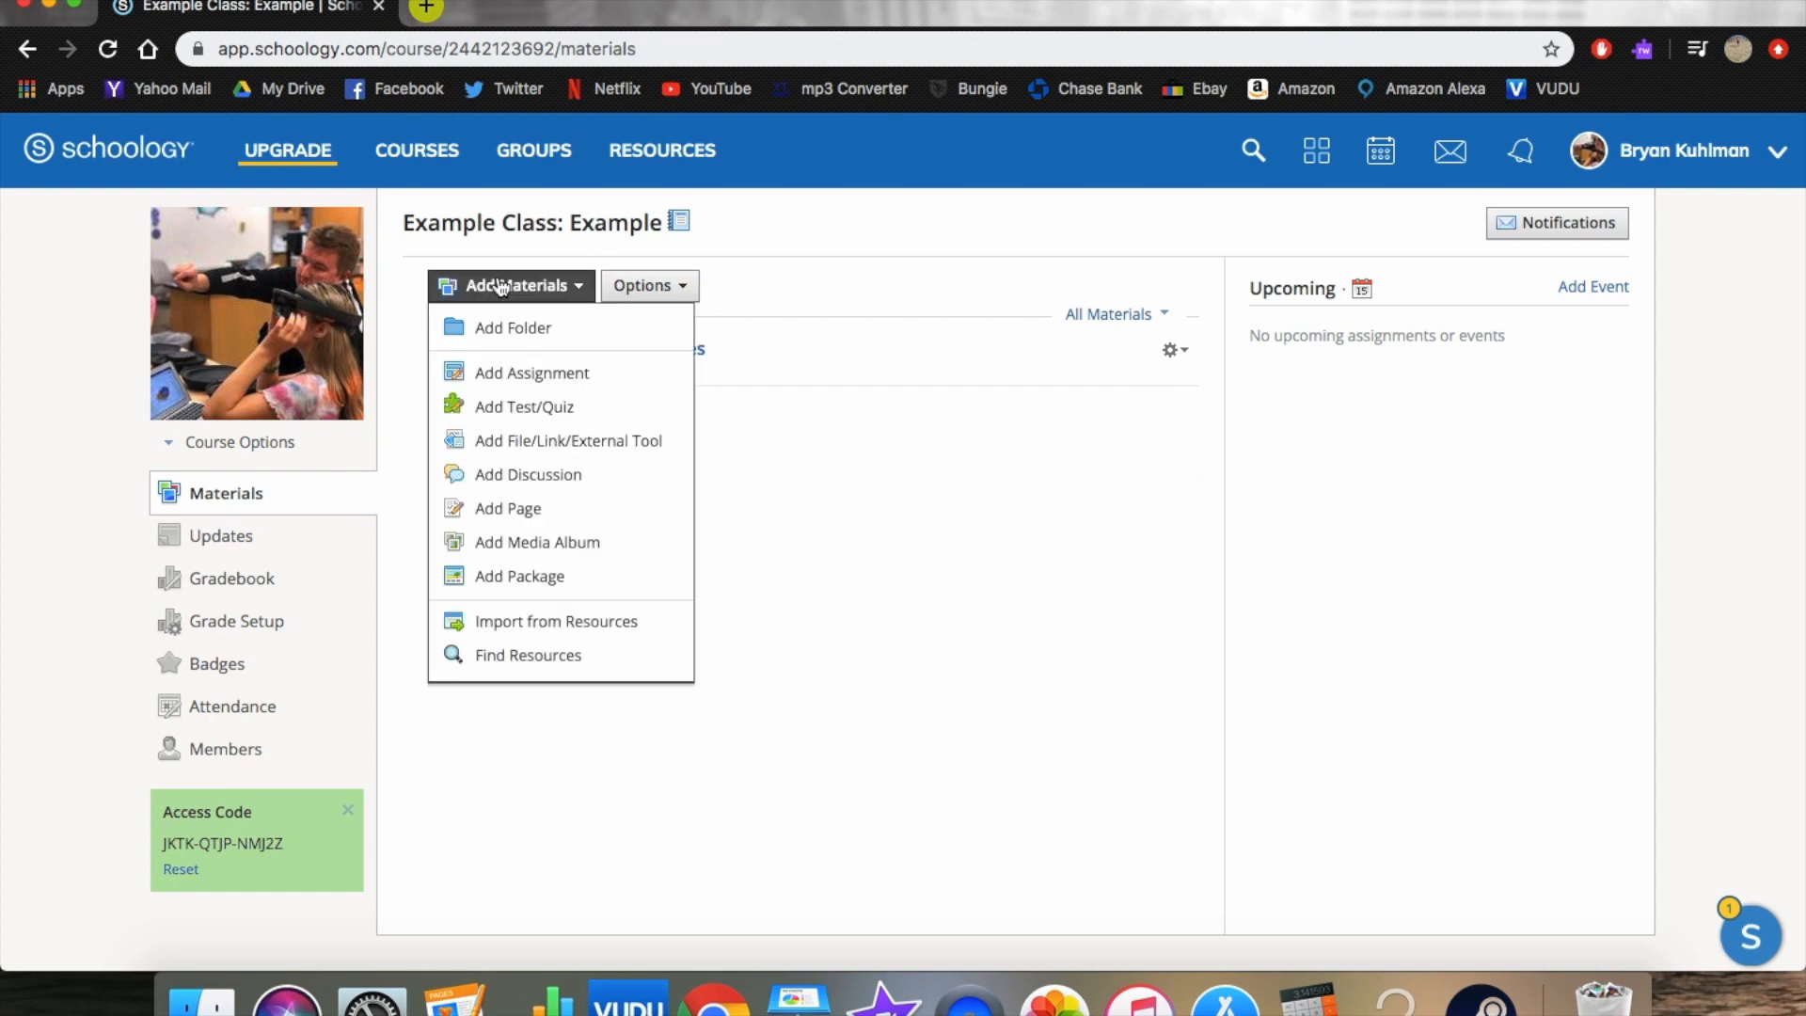
click(557, 655)
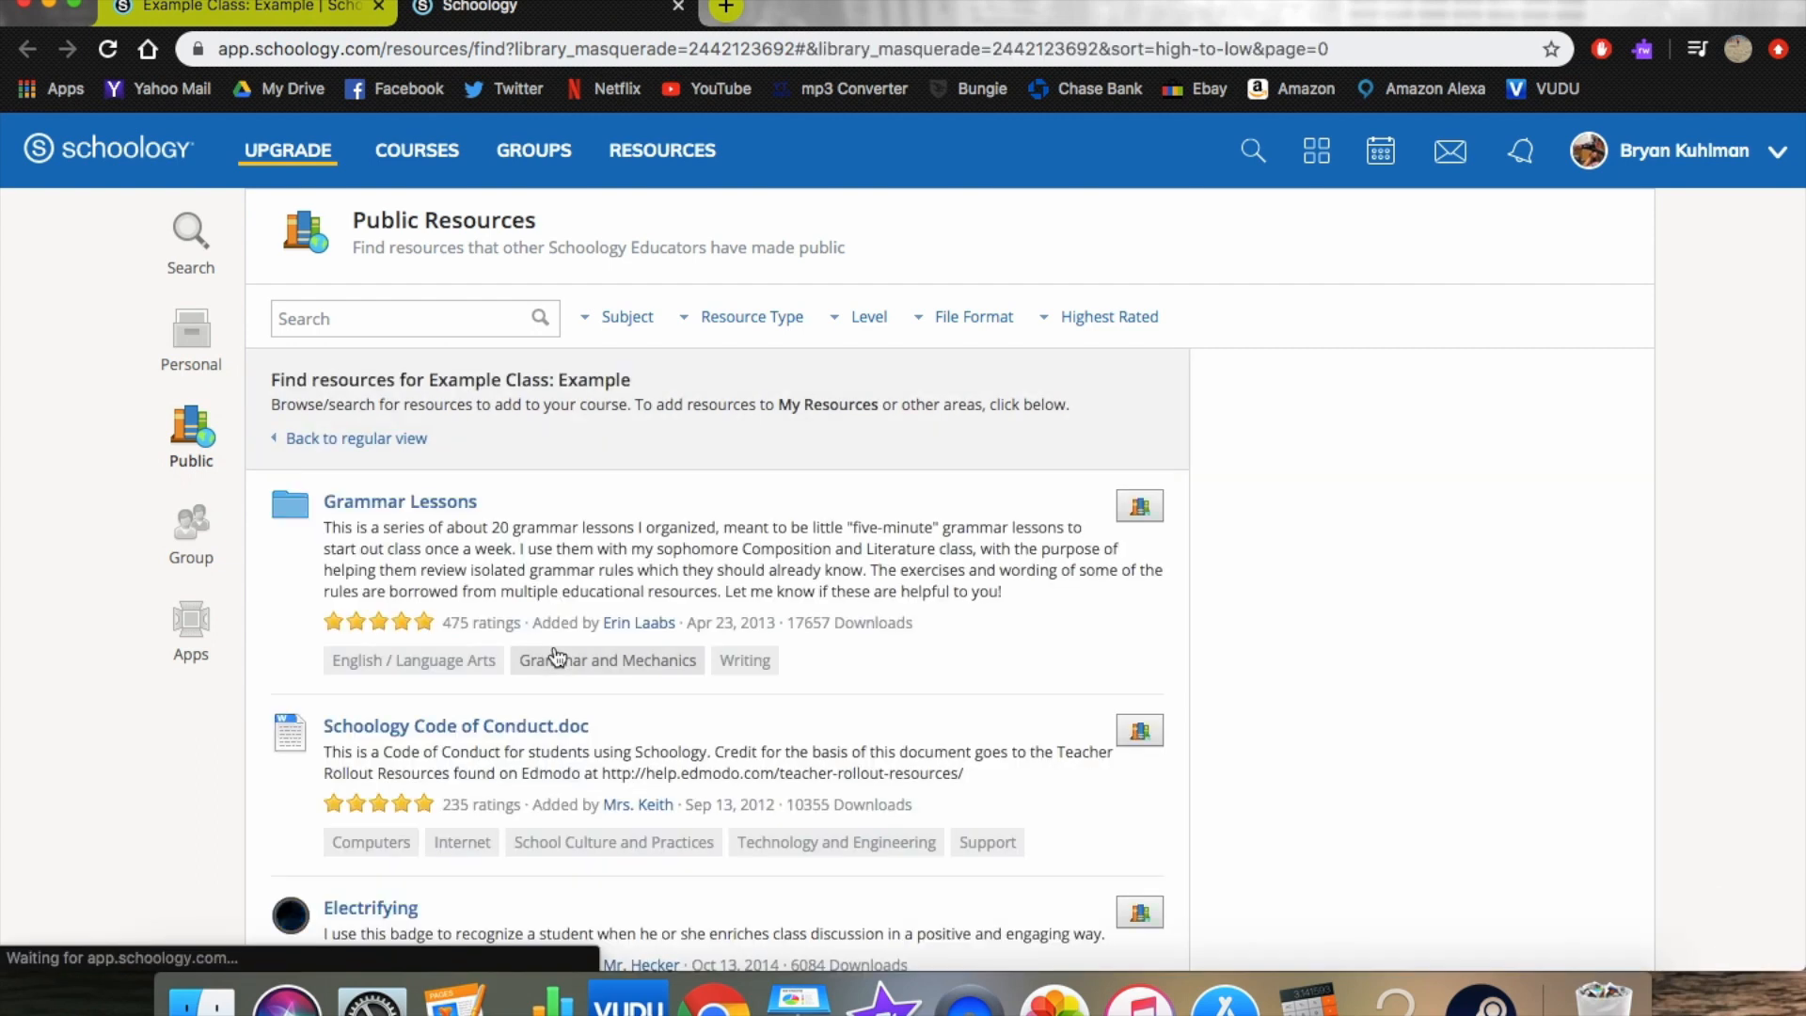
click(193, 349)
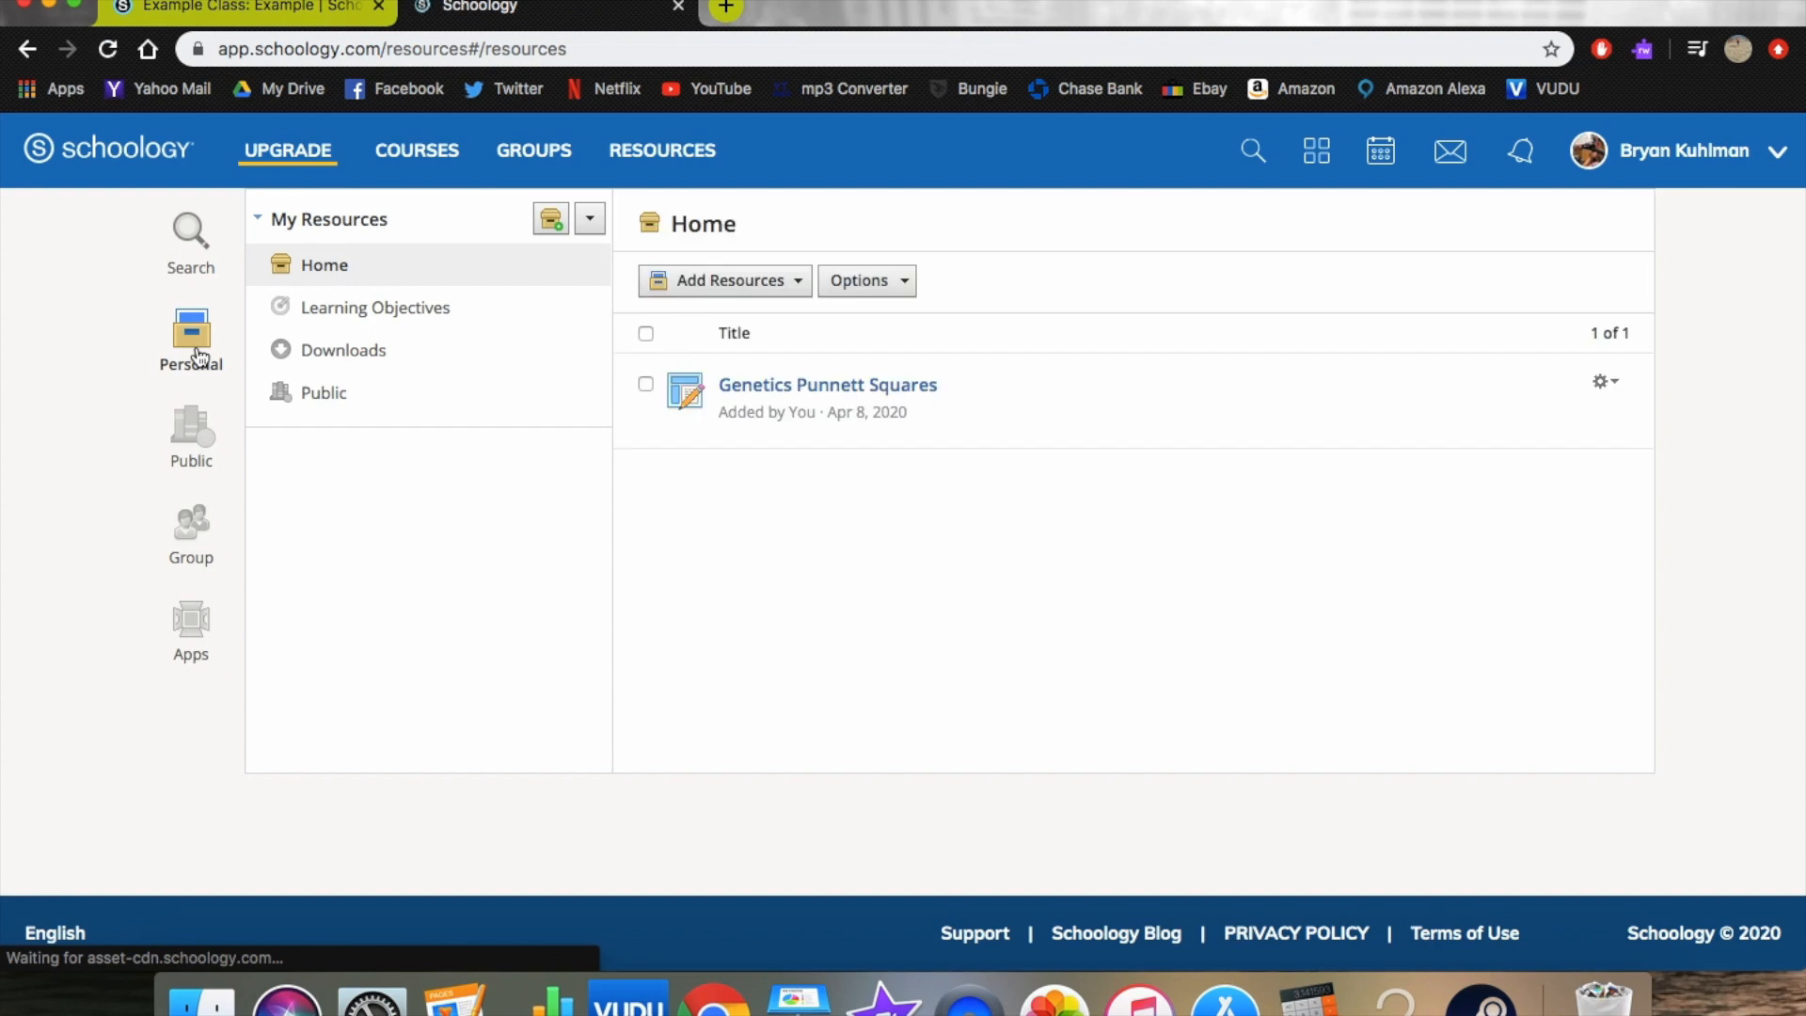
Add the Genetics Punnett Squares resource to Example Class: Example with the category (Ungraded).
click(1600, 386)
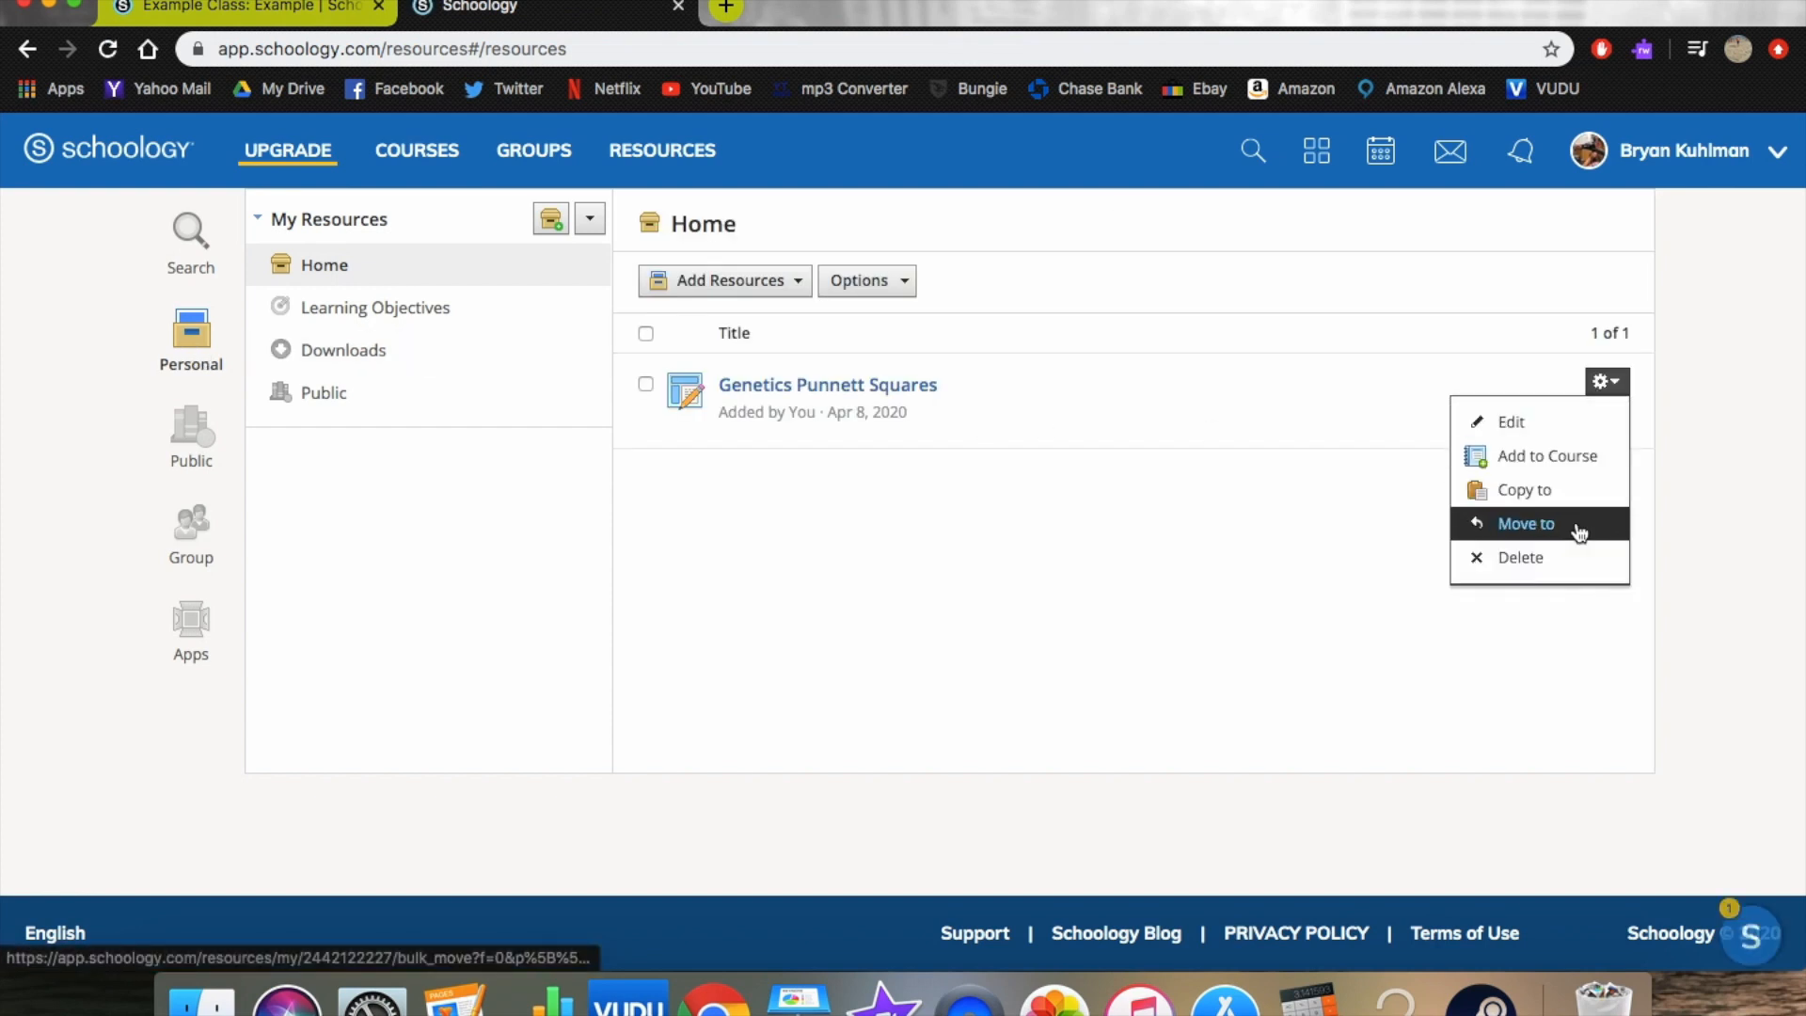
click(1589, 463)
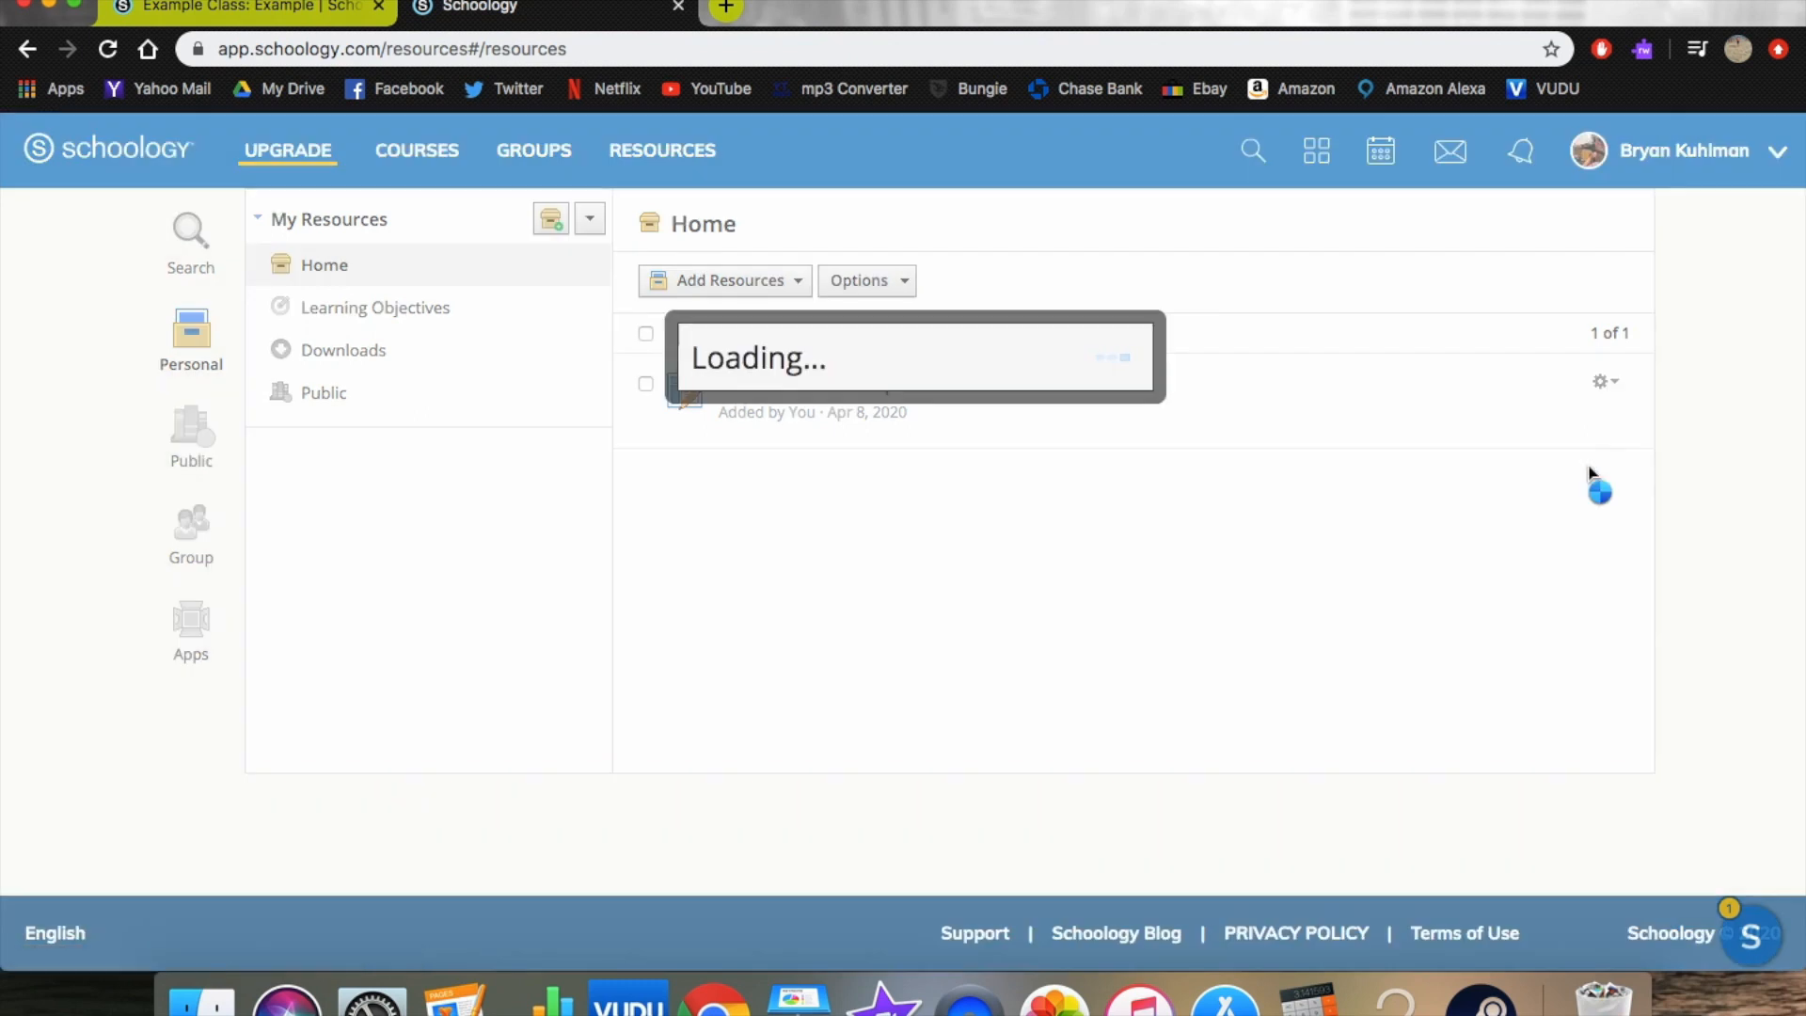
click(560, 372)
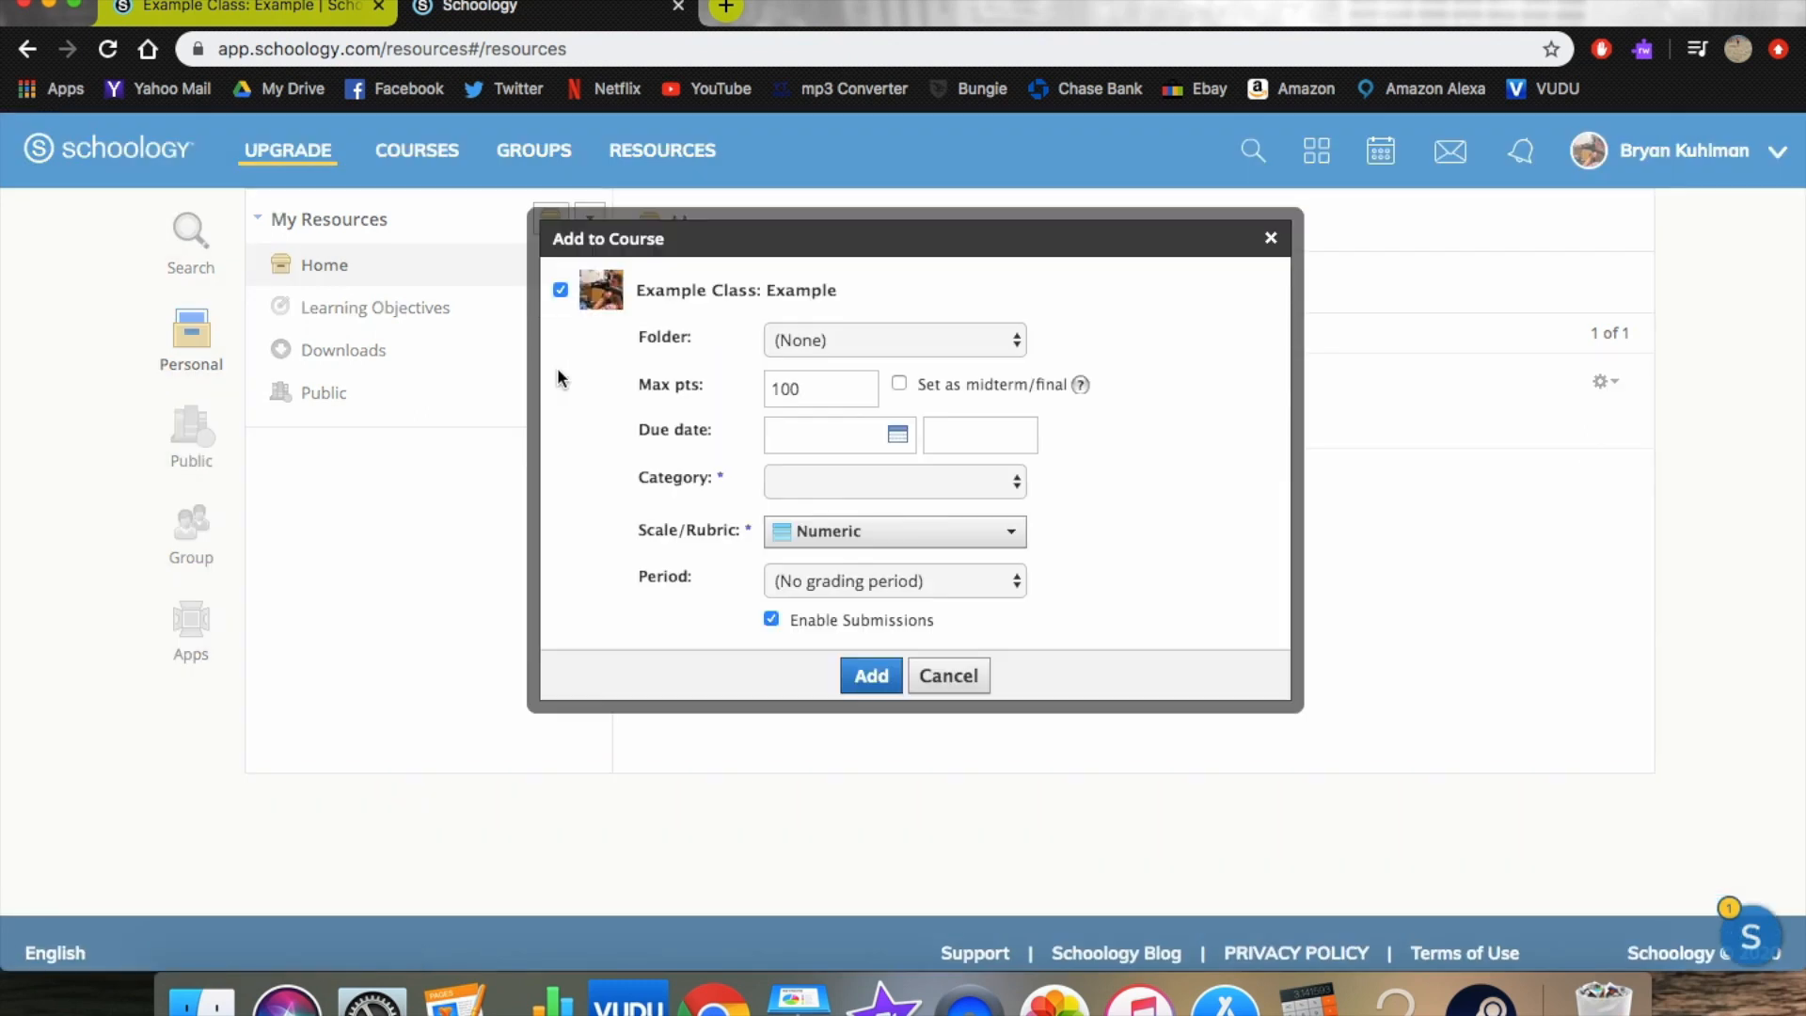
click(869, 496)
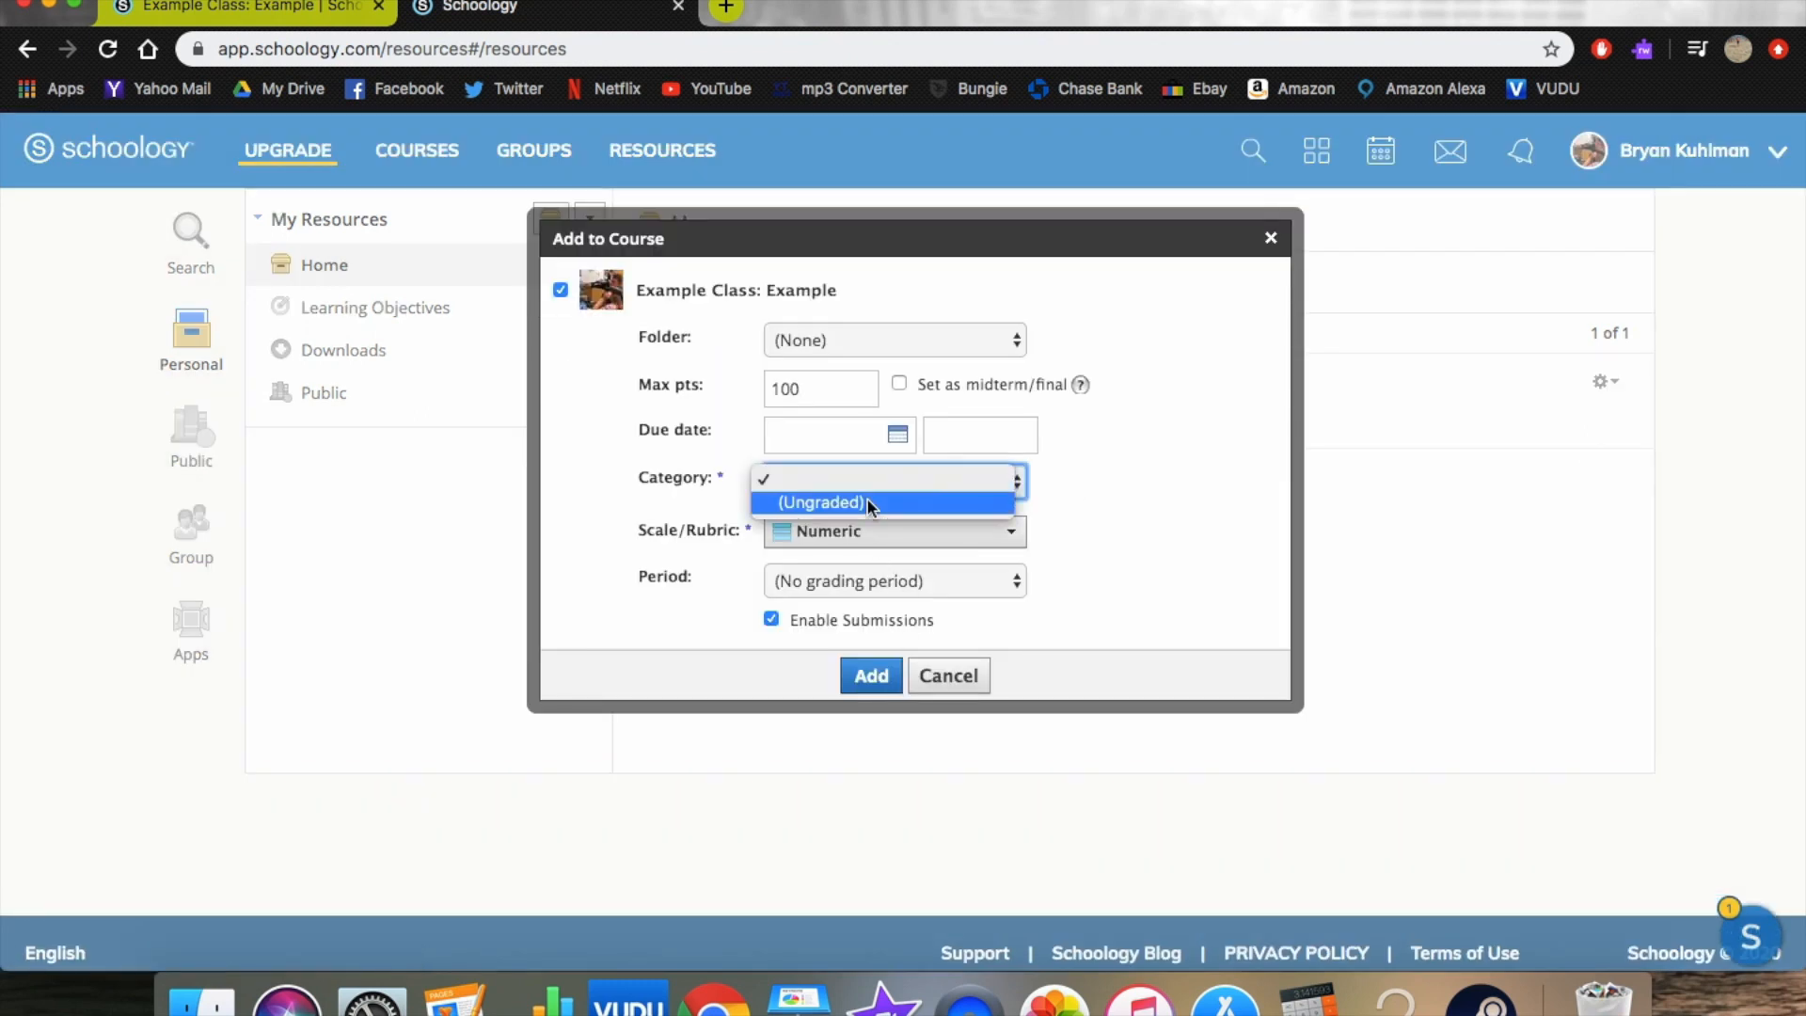
click(867, 501)
click(865, 679)
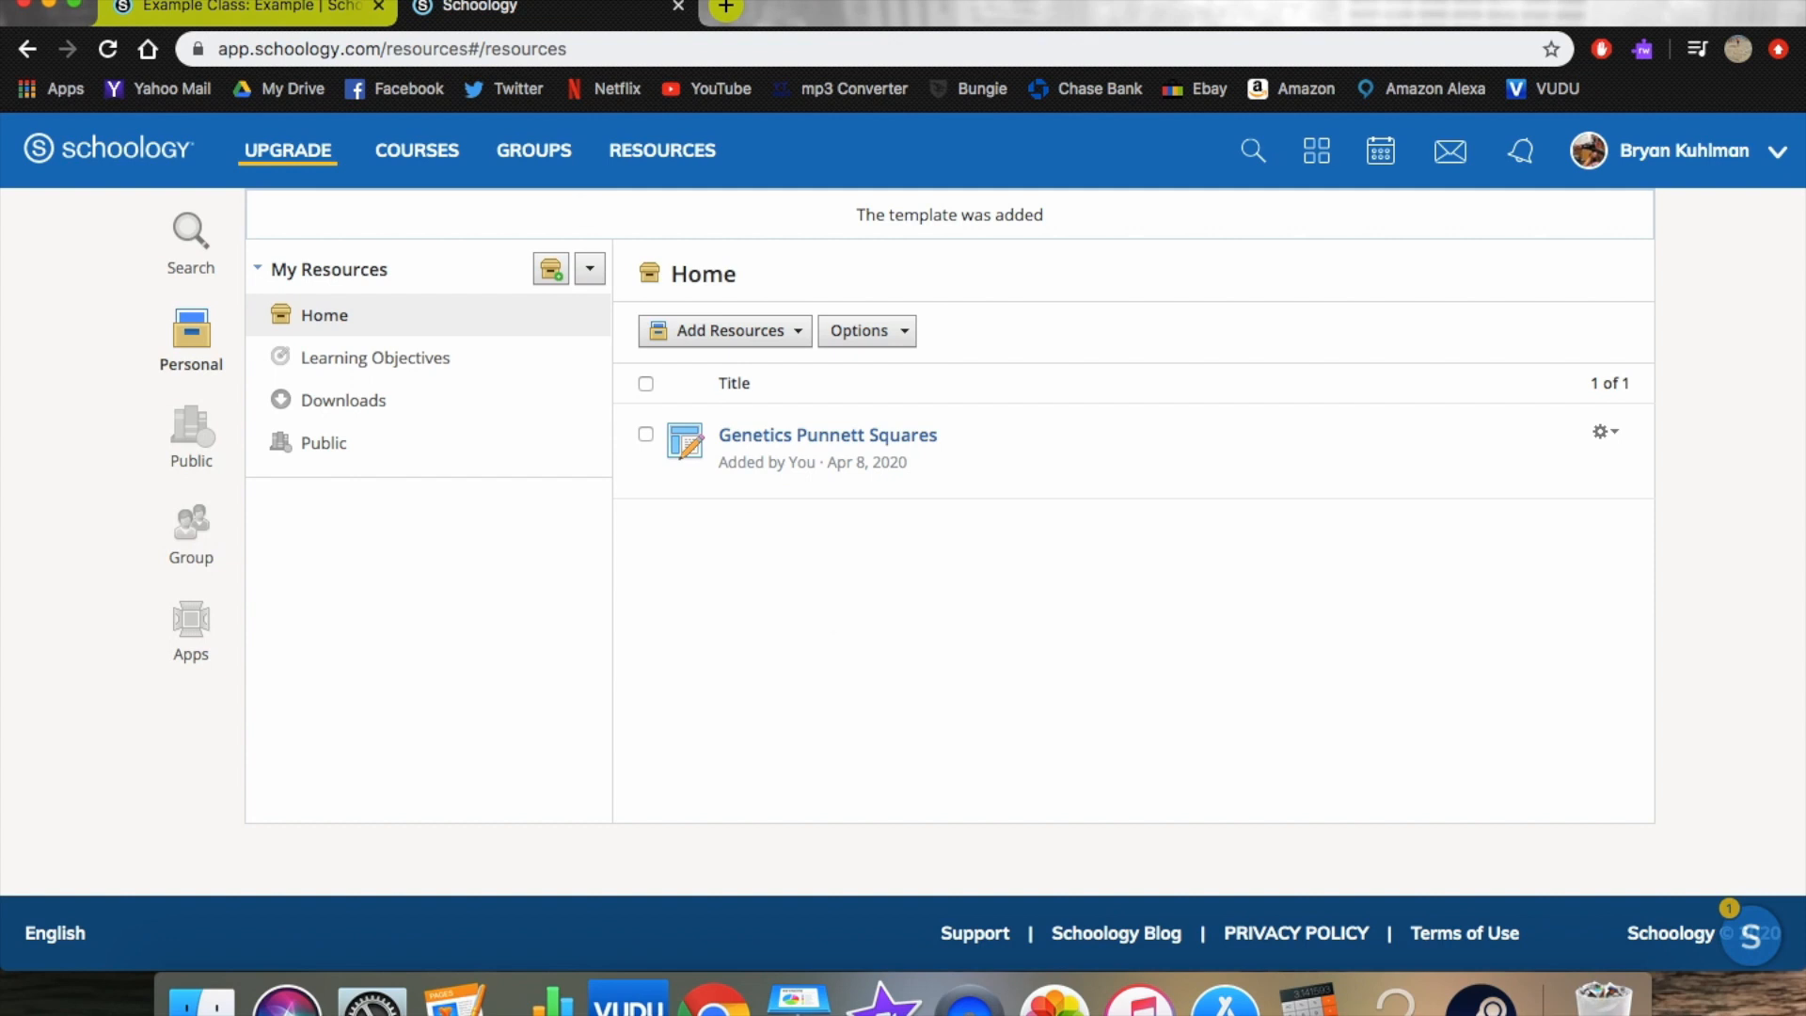
Reload the course materials and rename the first Genetics Punnett Squares assignment as *Genetics Punnett Squares*.
click(266, 7)
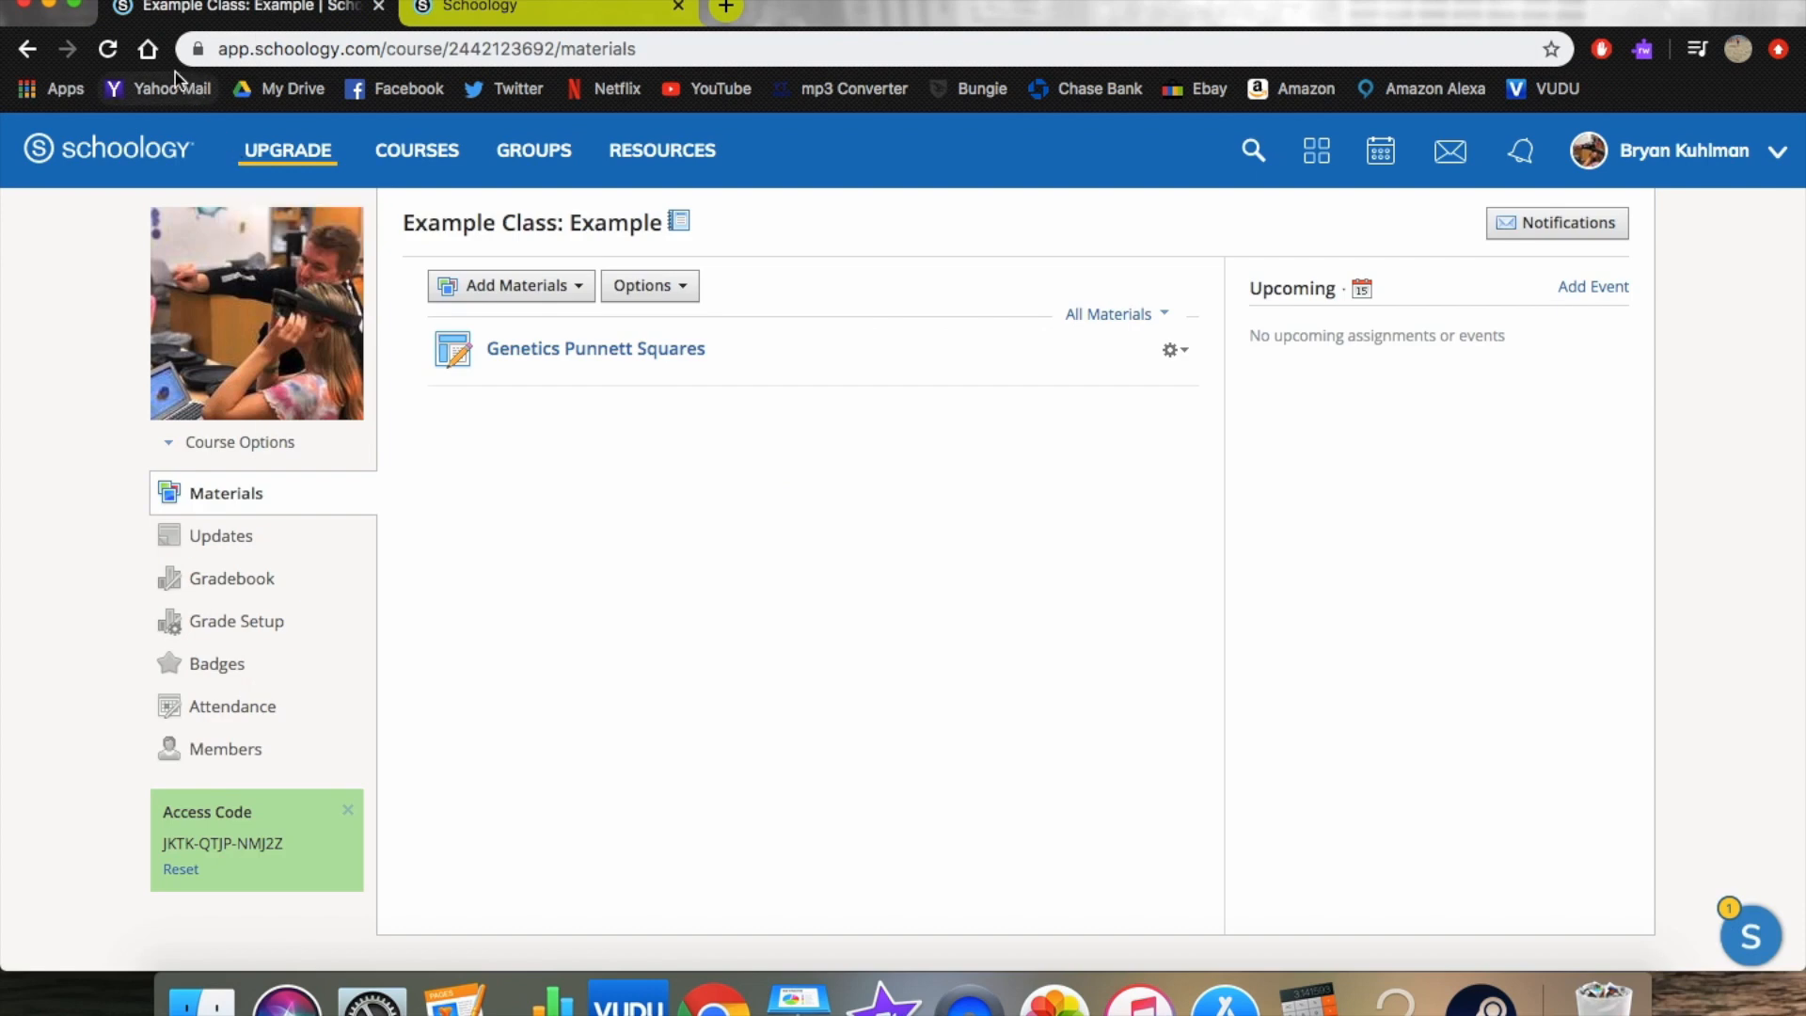
click(110, 52)
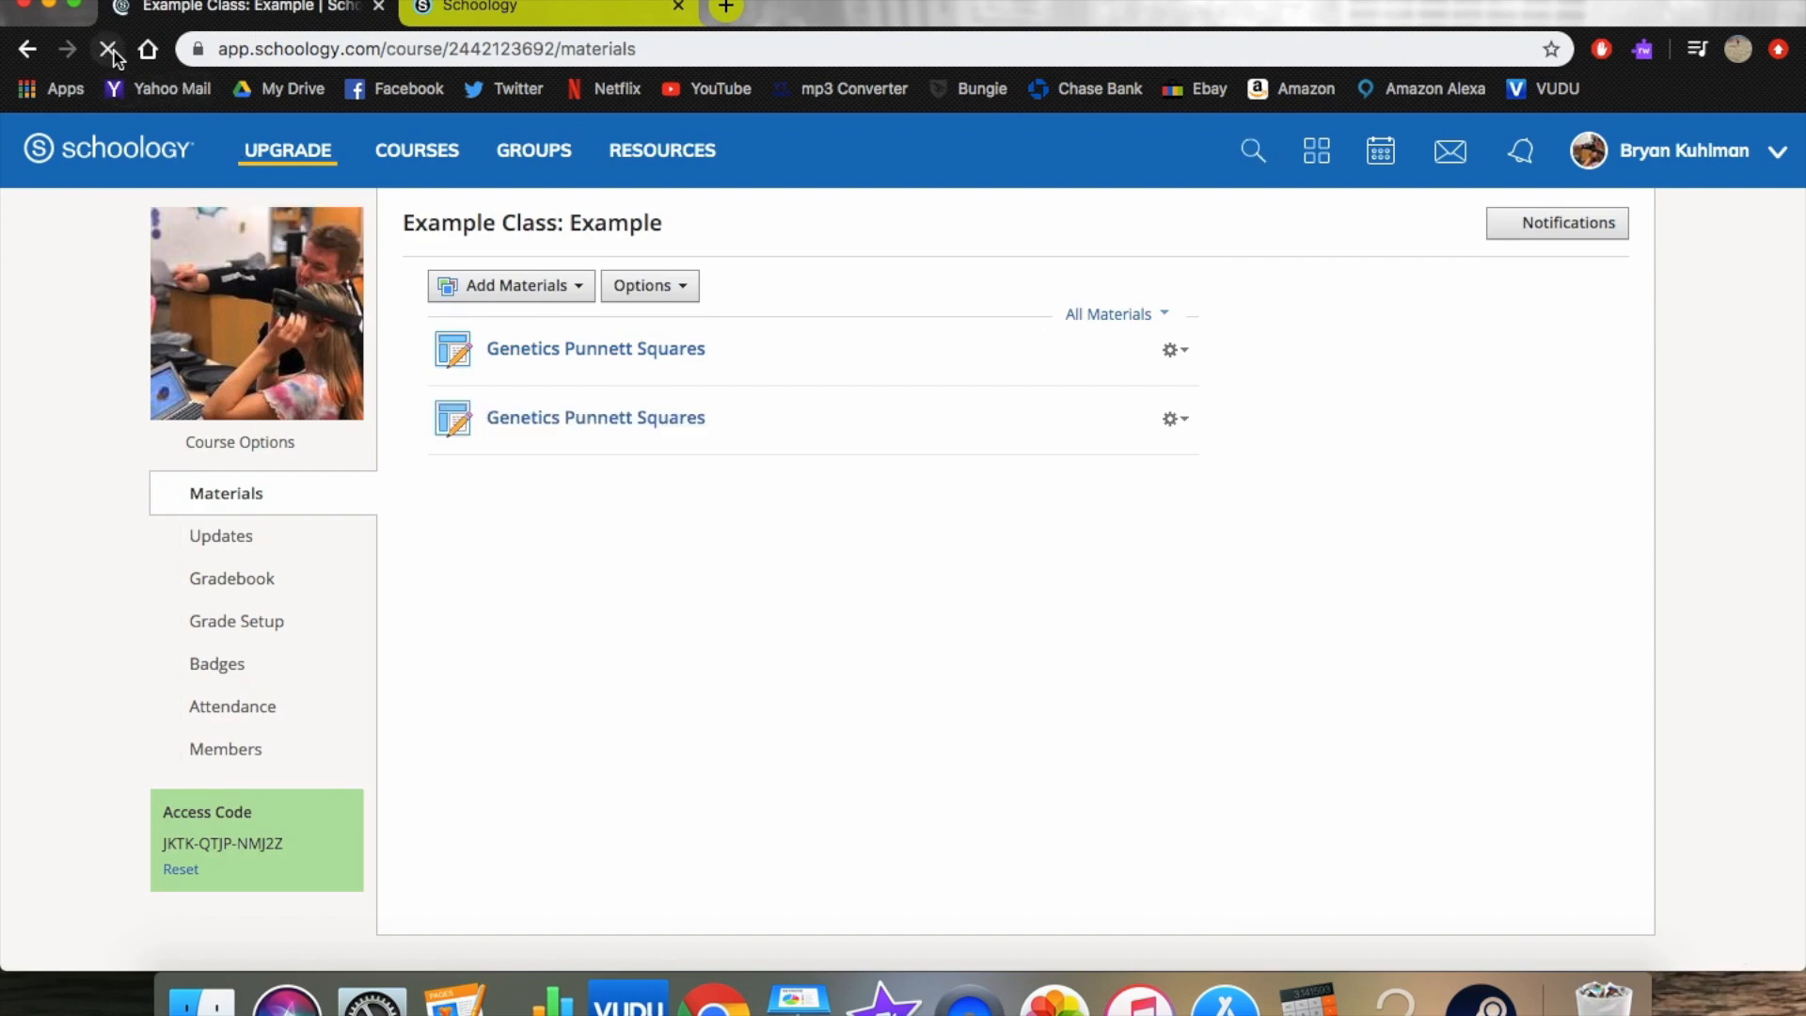
click(1172, 350)
click(1191, 395)
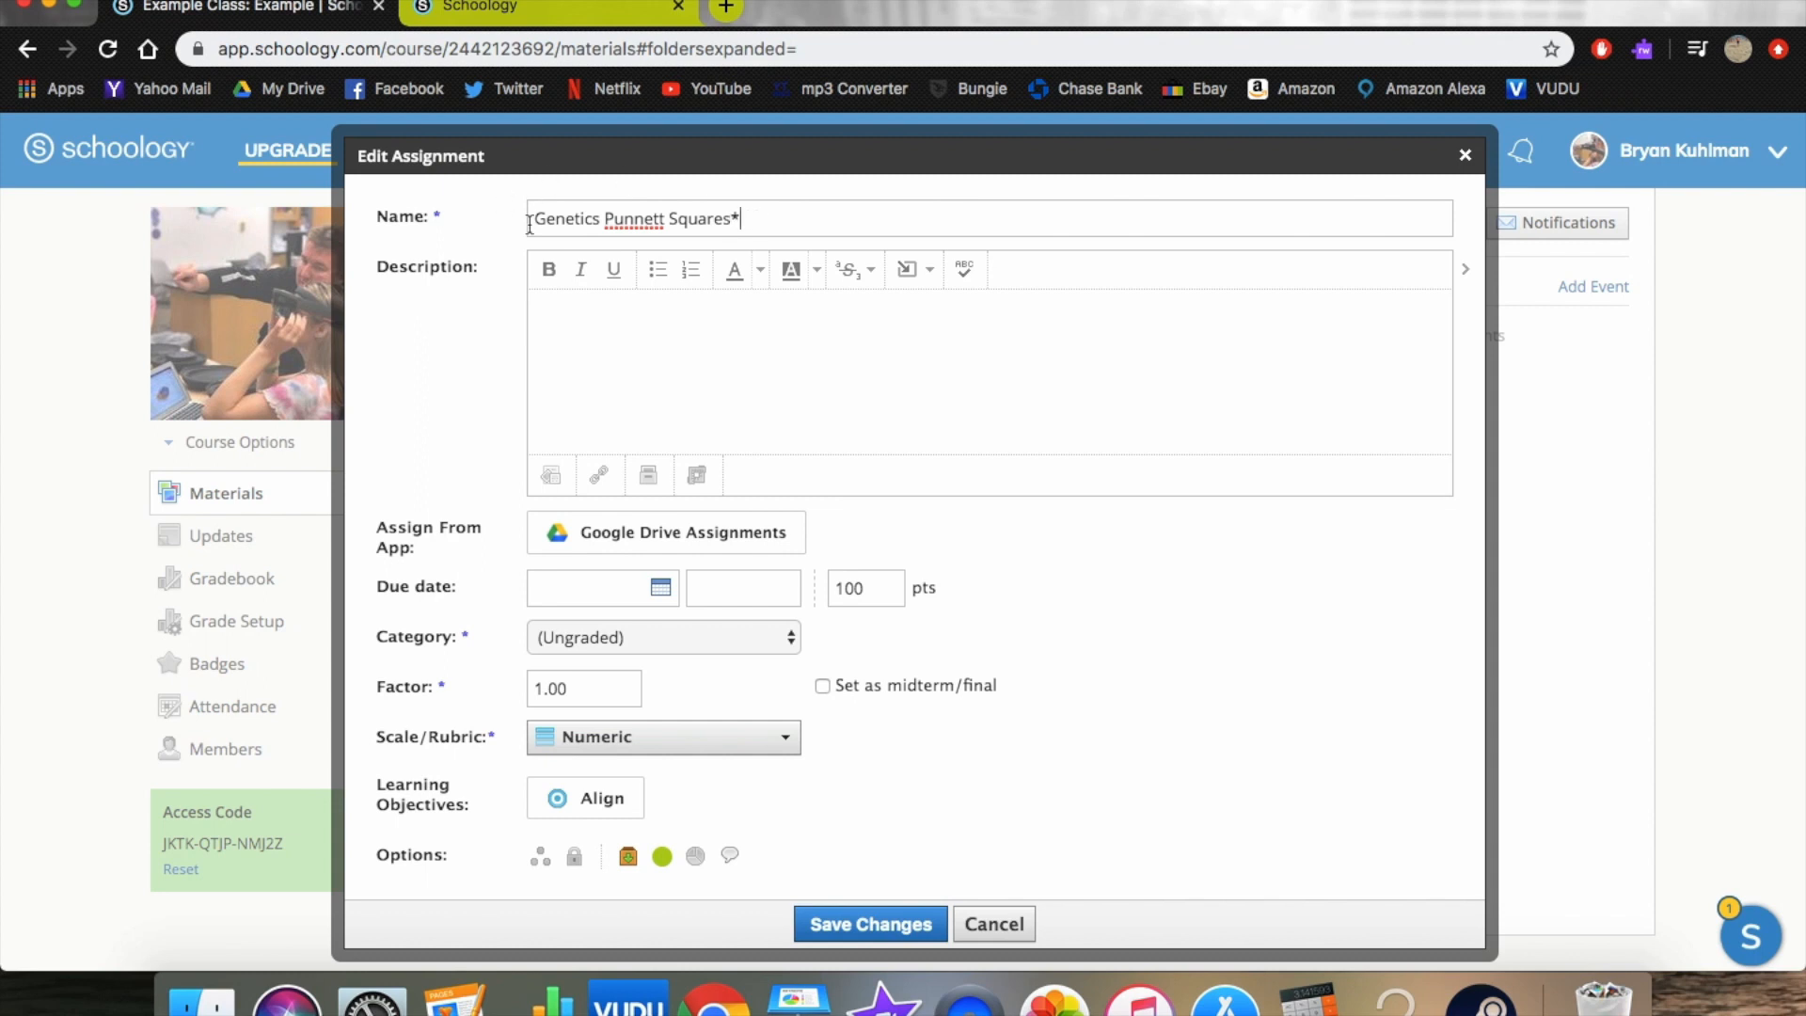
text(*)
click(840, 924)
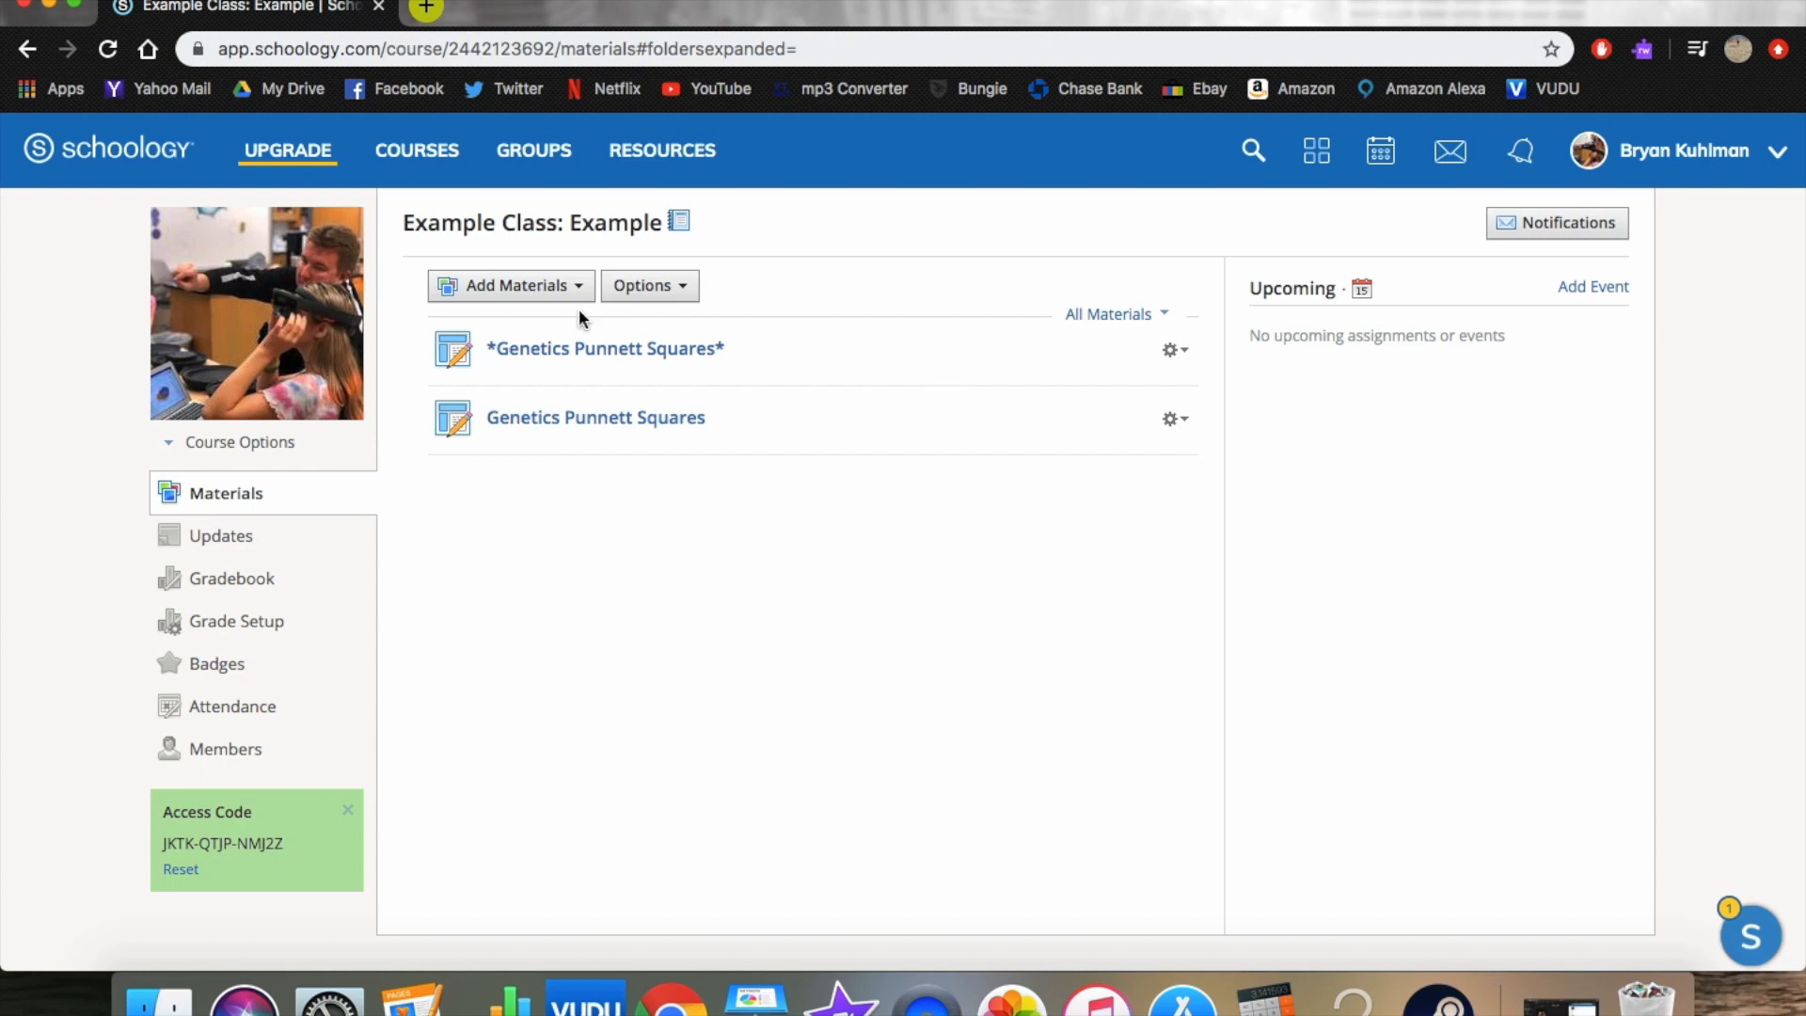
Create a published materials folder titled Genetics Folder.
click(555, 294)
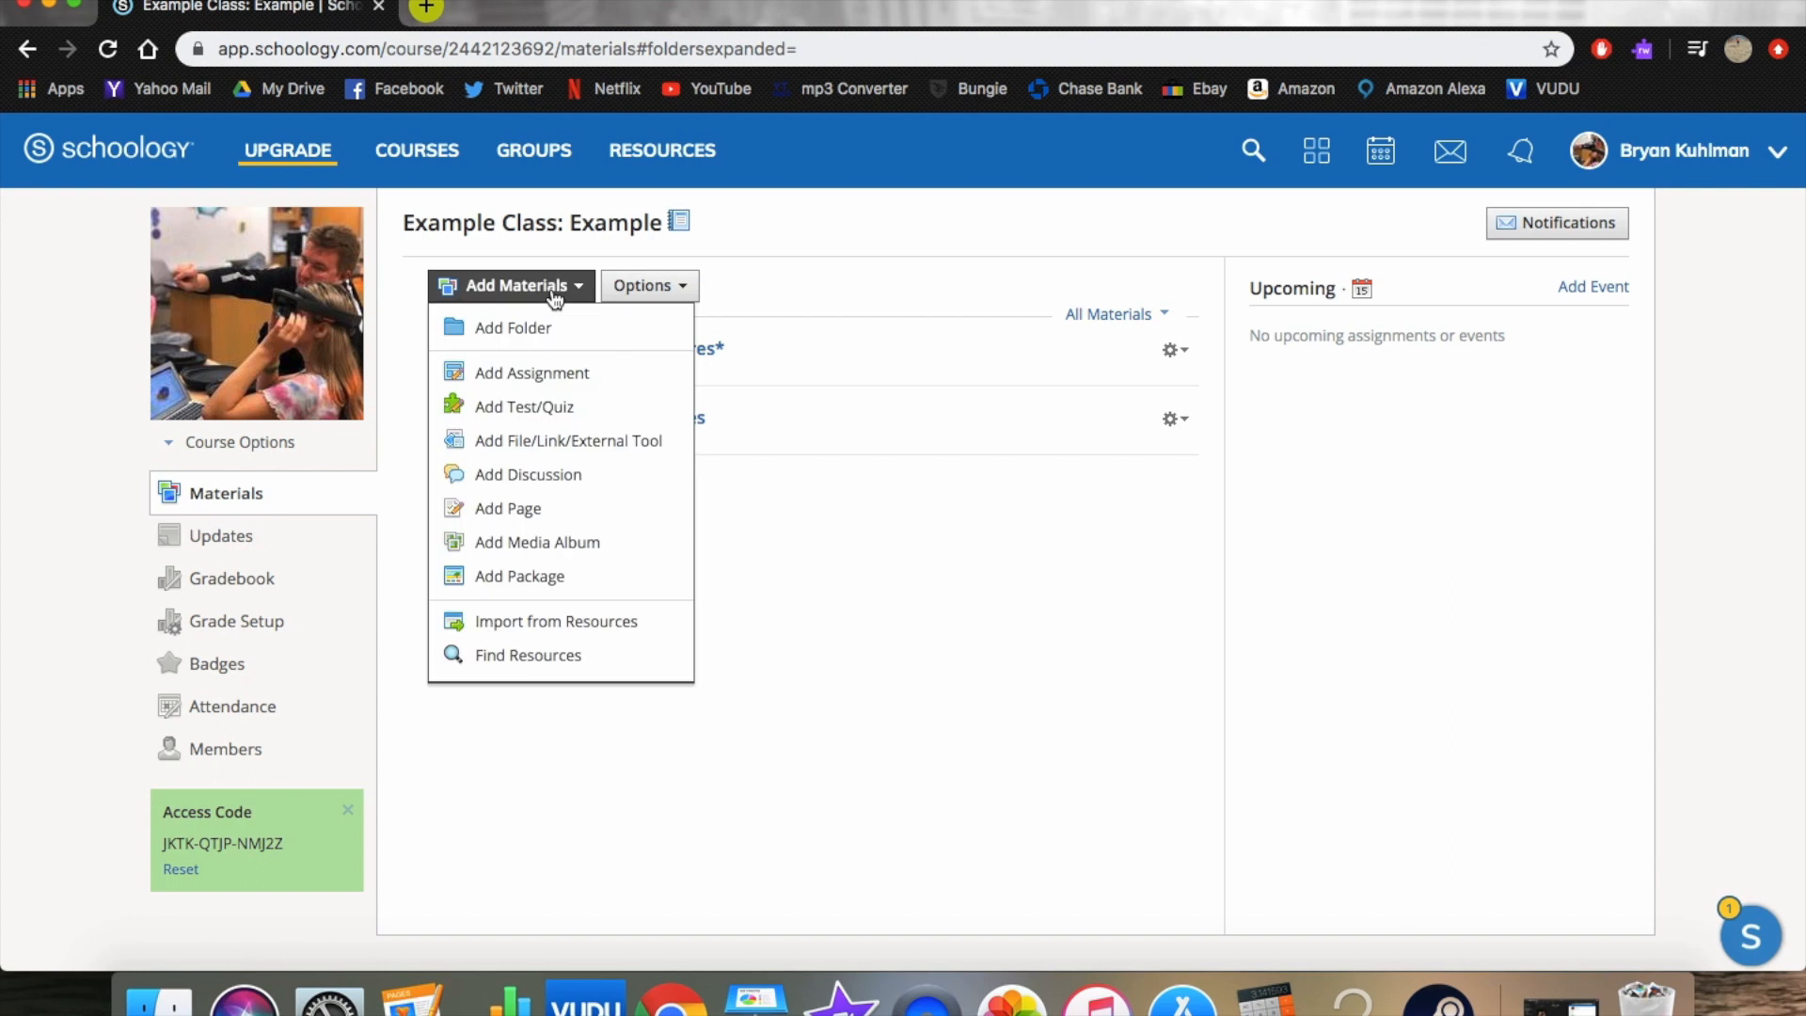
click(546, 326)
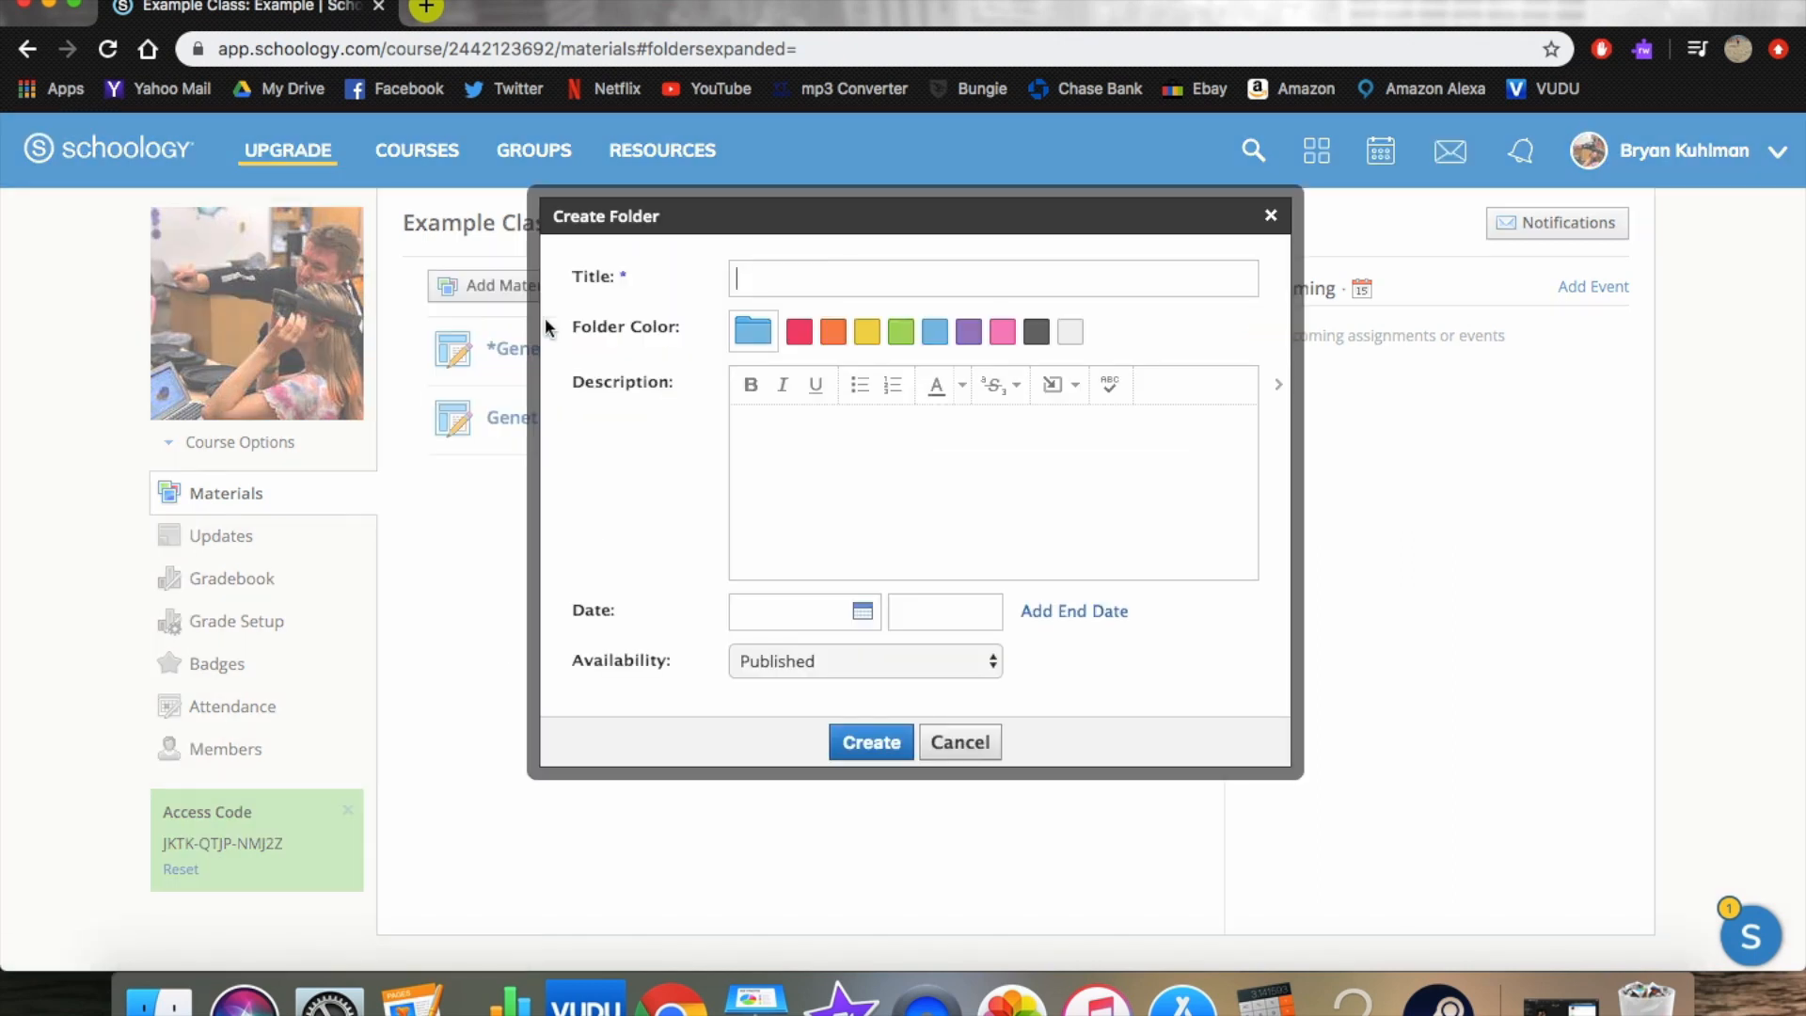
text(Genetics )
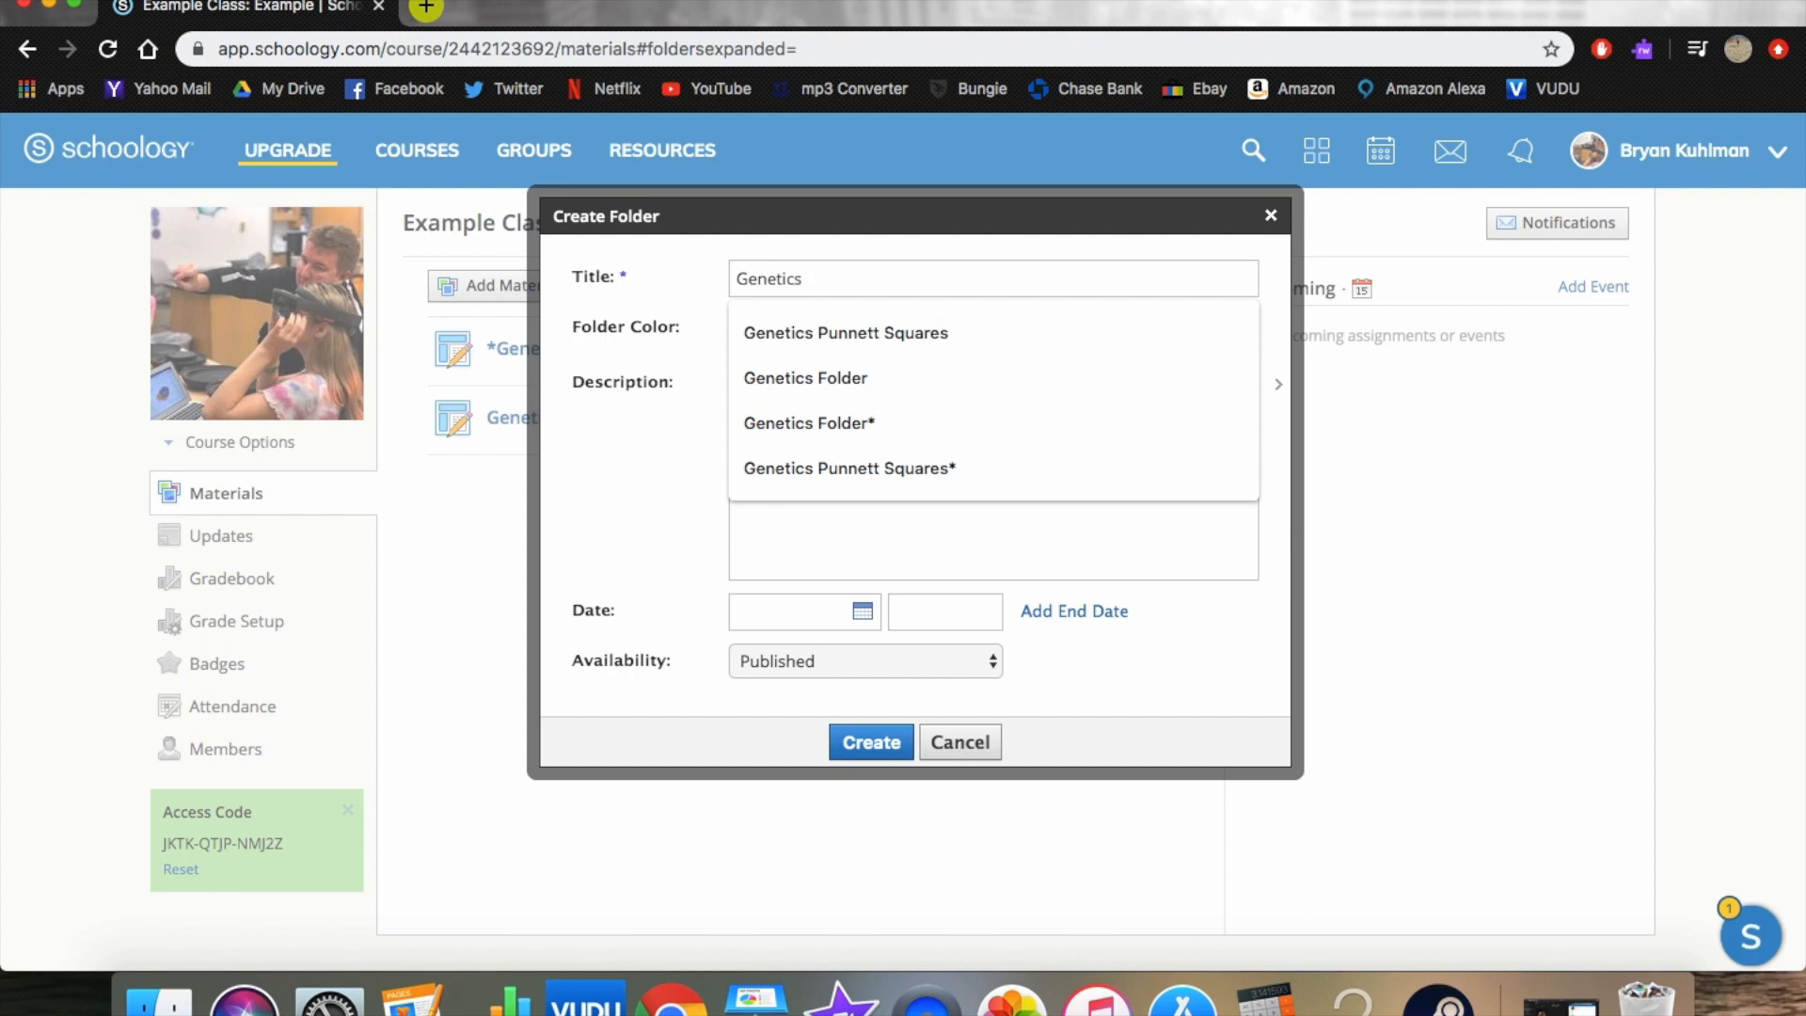
text(Folder)
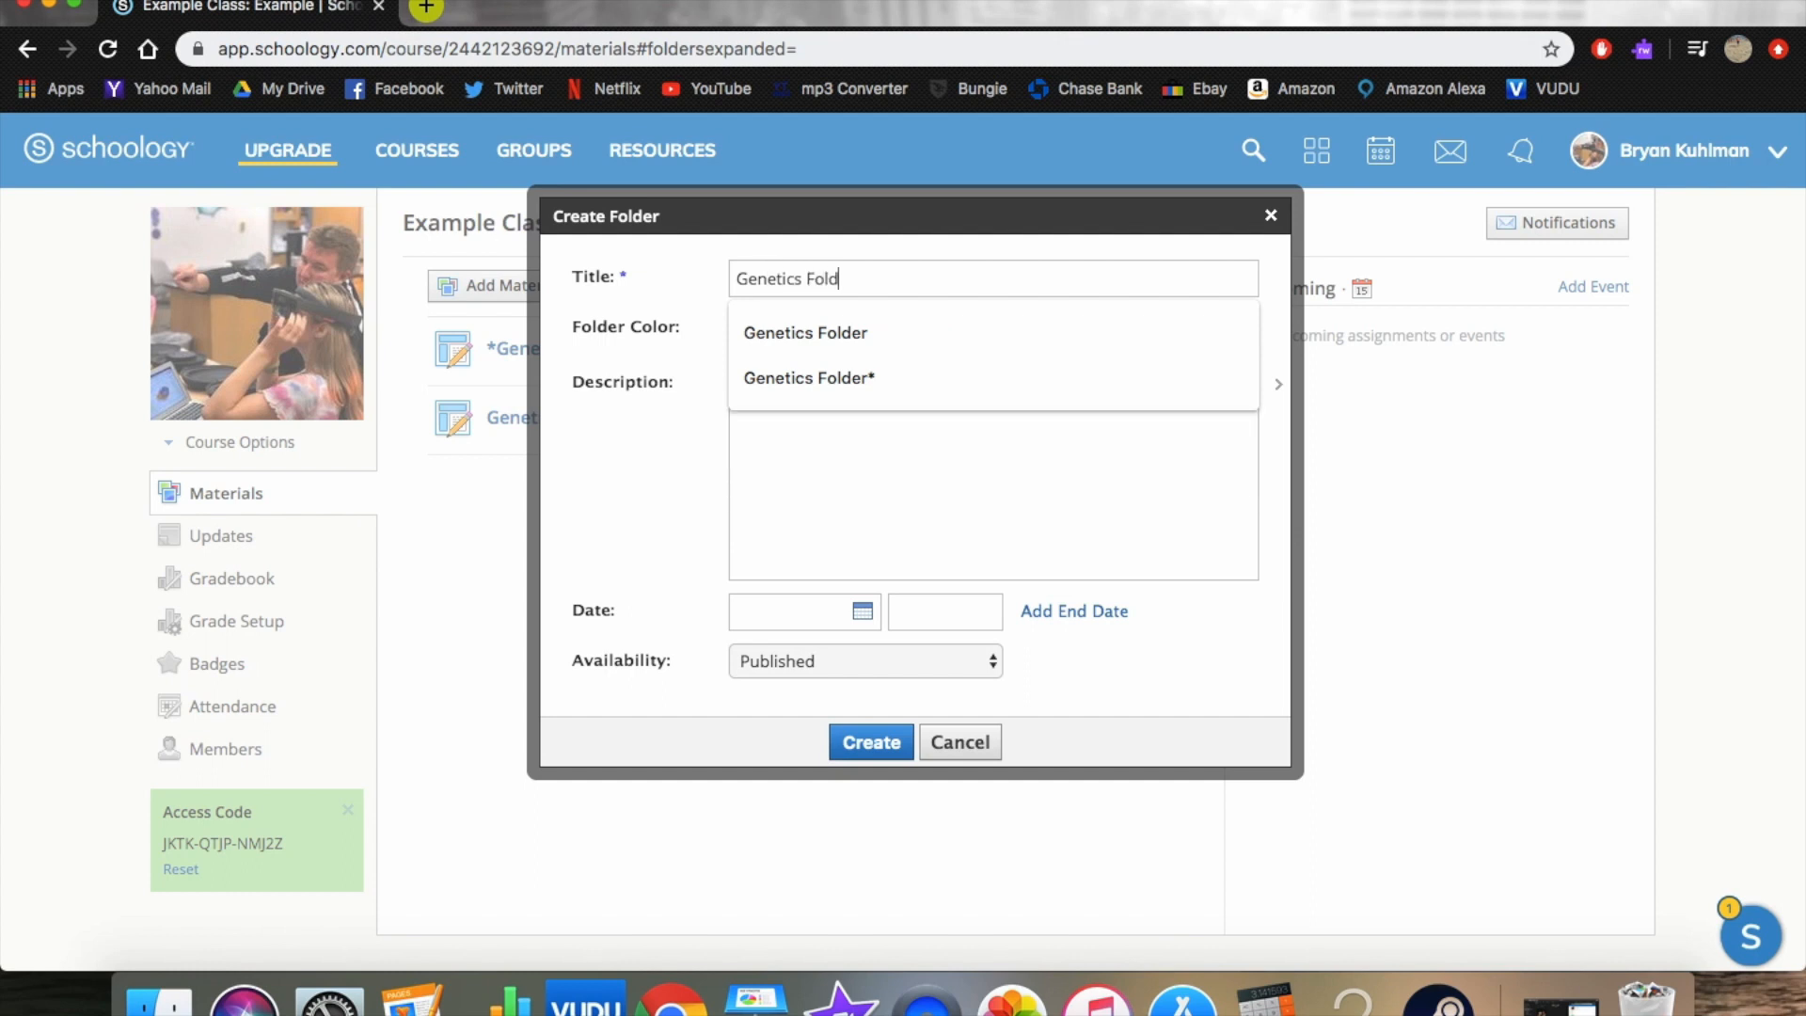
click(825, 331)
click(867, 743)
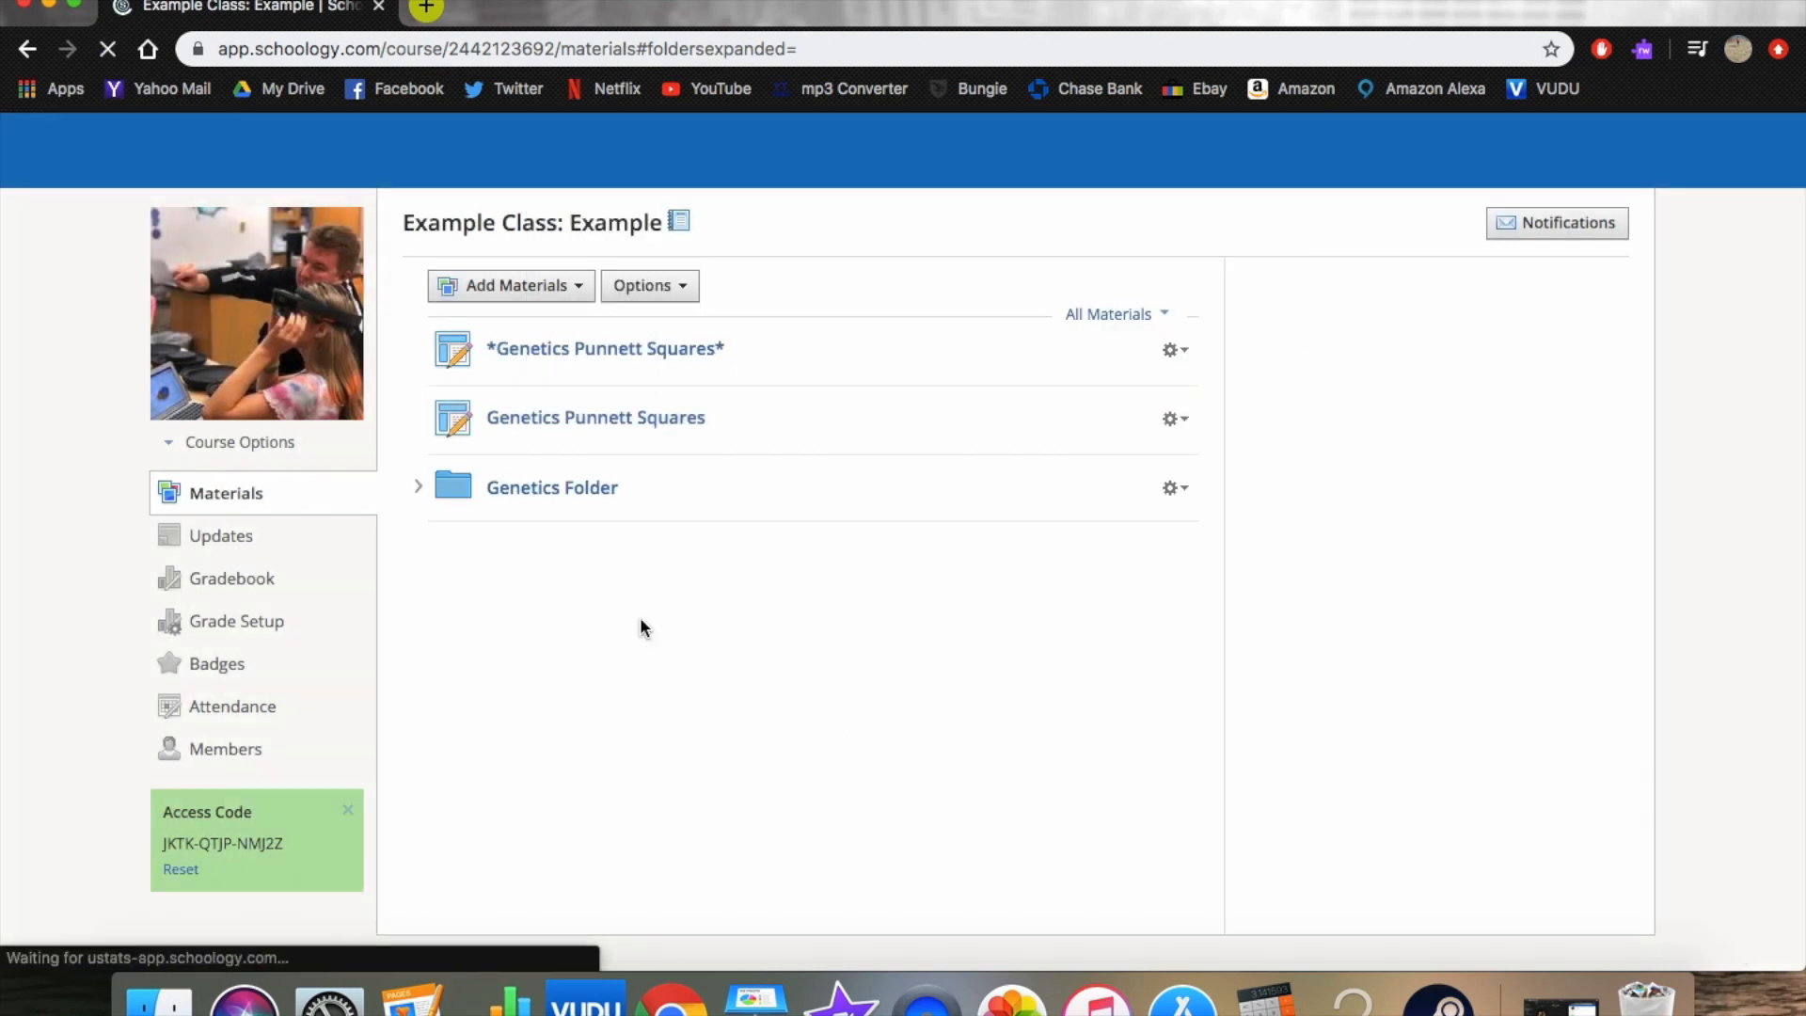
Create a second published materials folder titled Genetics Folder*.
click(527, 295)
click(533, 323)
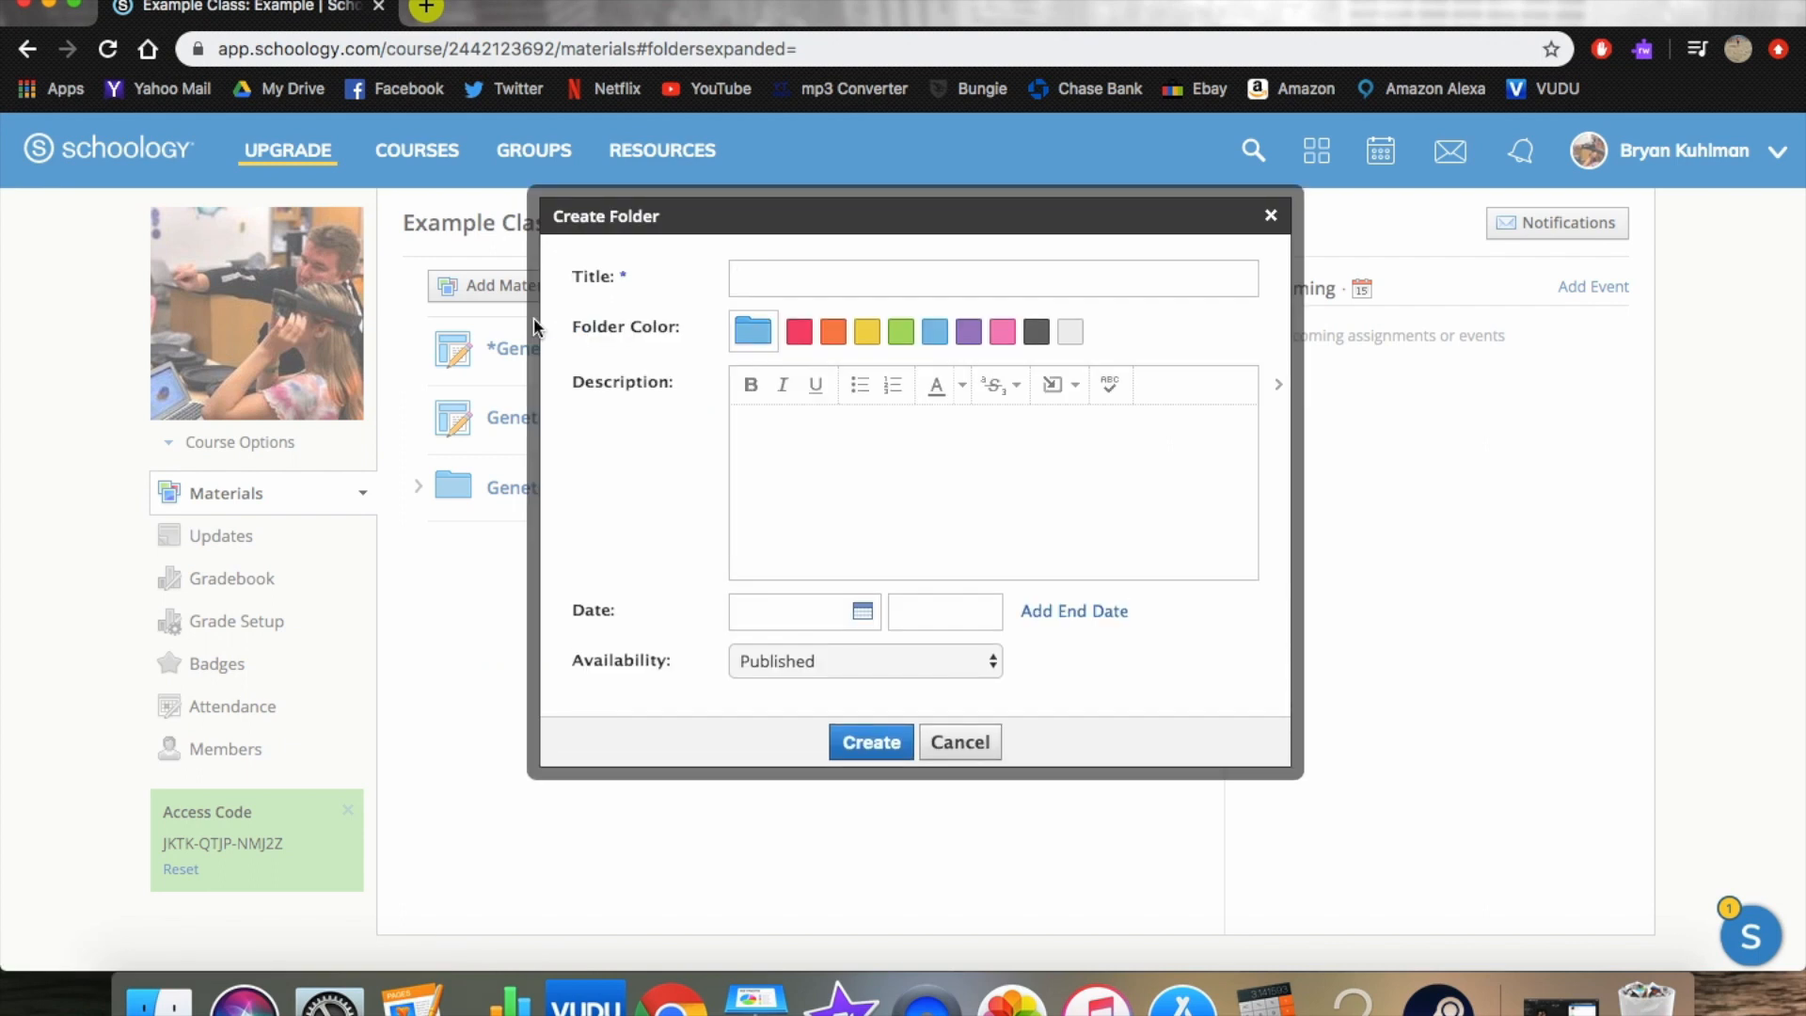
text(Genec)
key(BackSpace)
text(tics Punnett Squares)
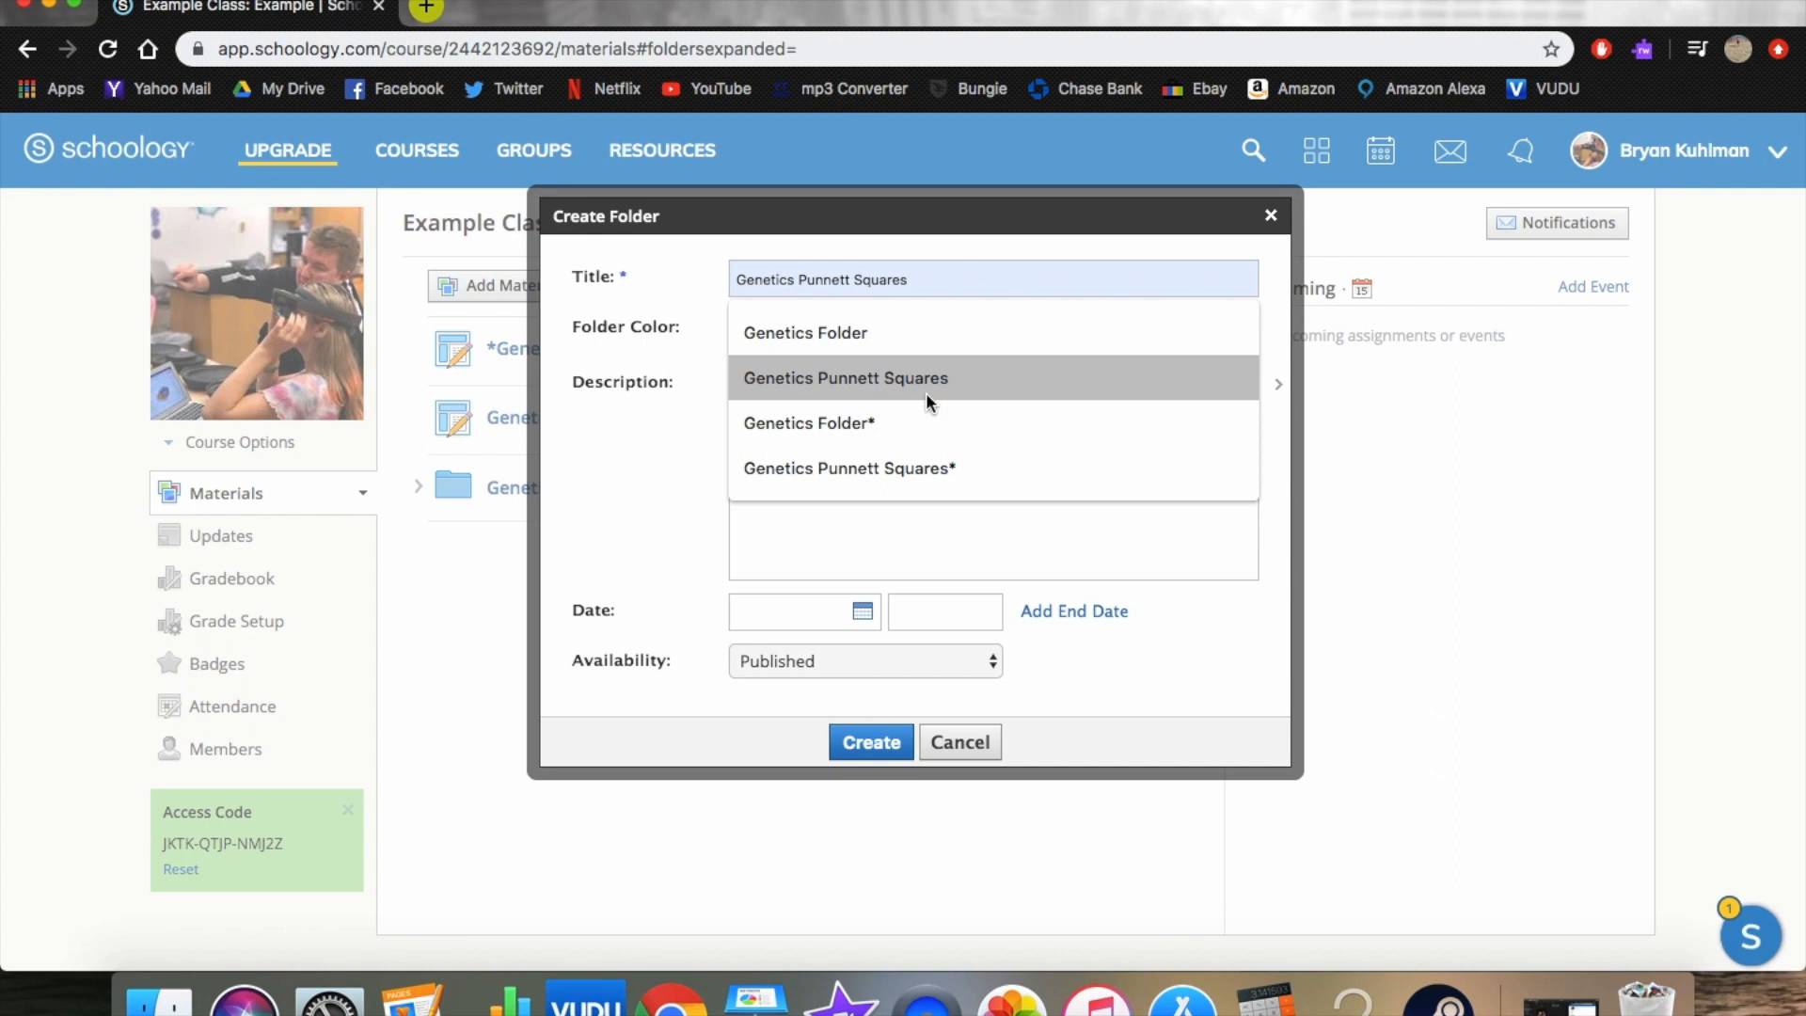
click(909, 421)
click(882, 739)
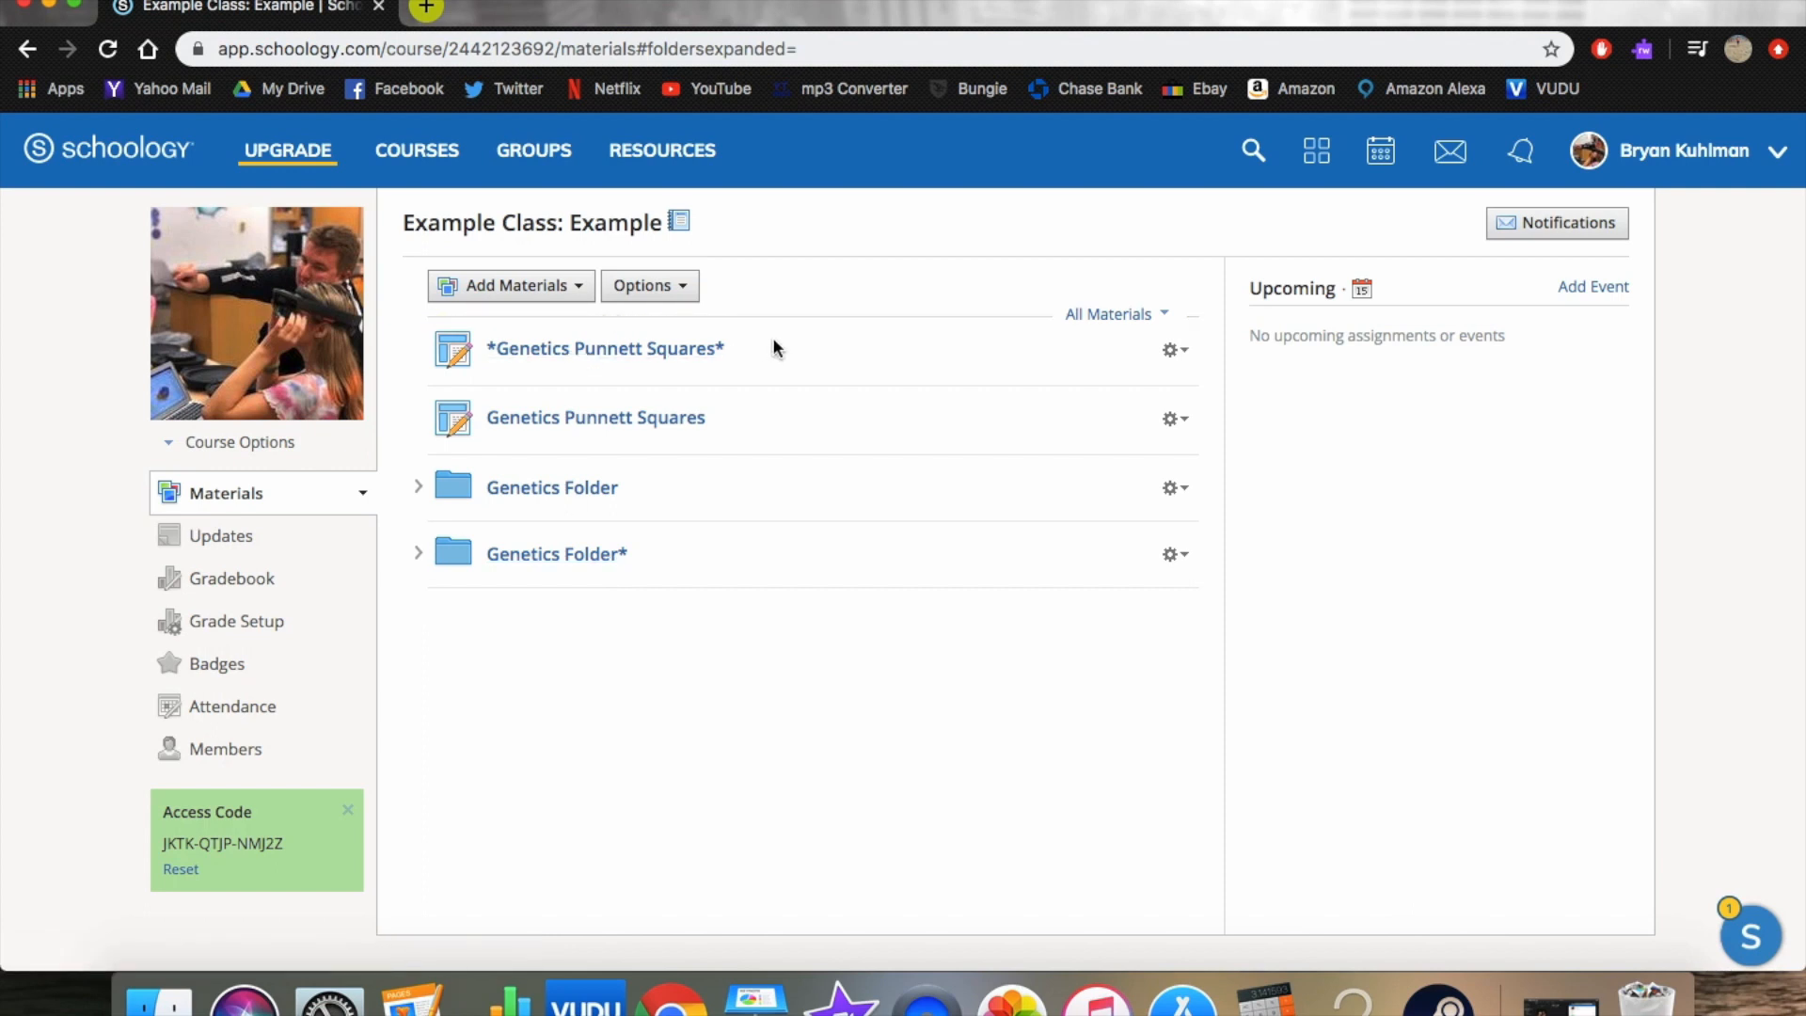
Move *Genetics Punnett Squares* into Genetics Folder* and the Genetics Punnett Squares assignment into Genetics Folder.
drag(809, 381, 826, 509)
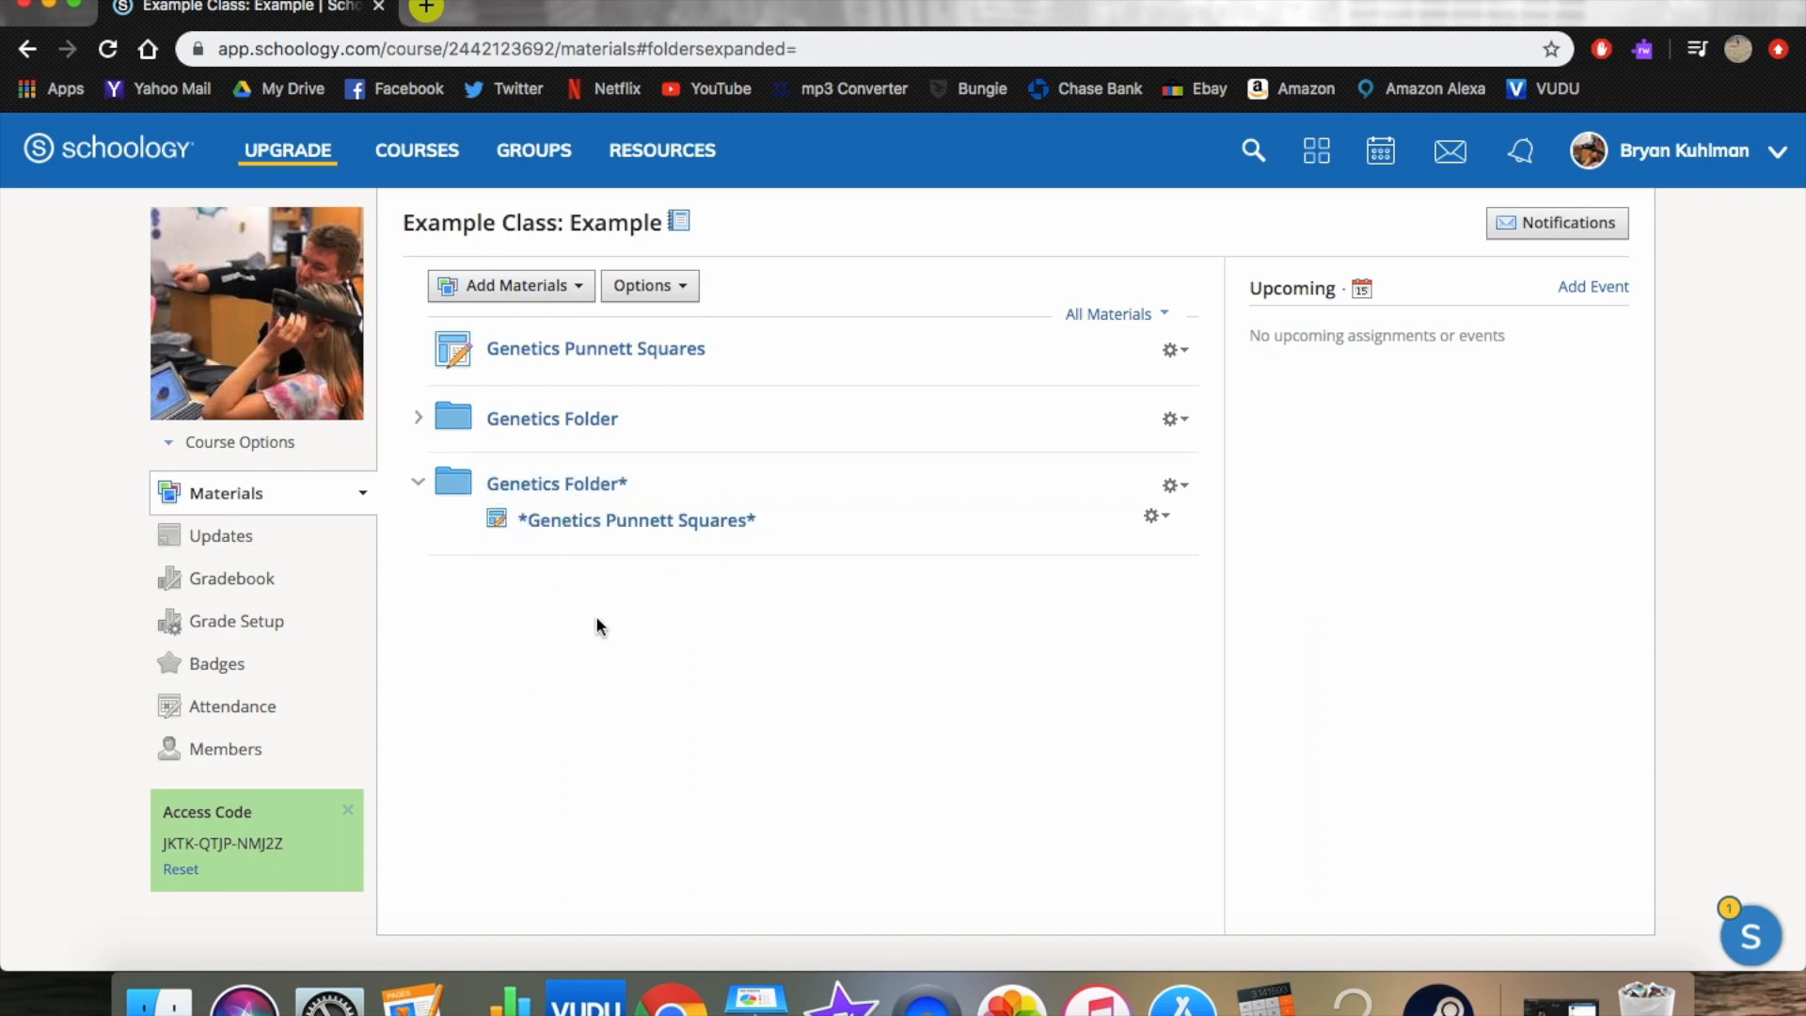
click(1173, 350)
click(1205, 457)
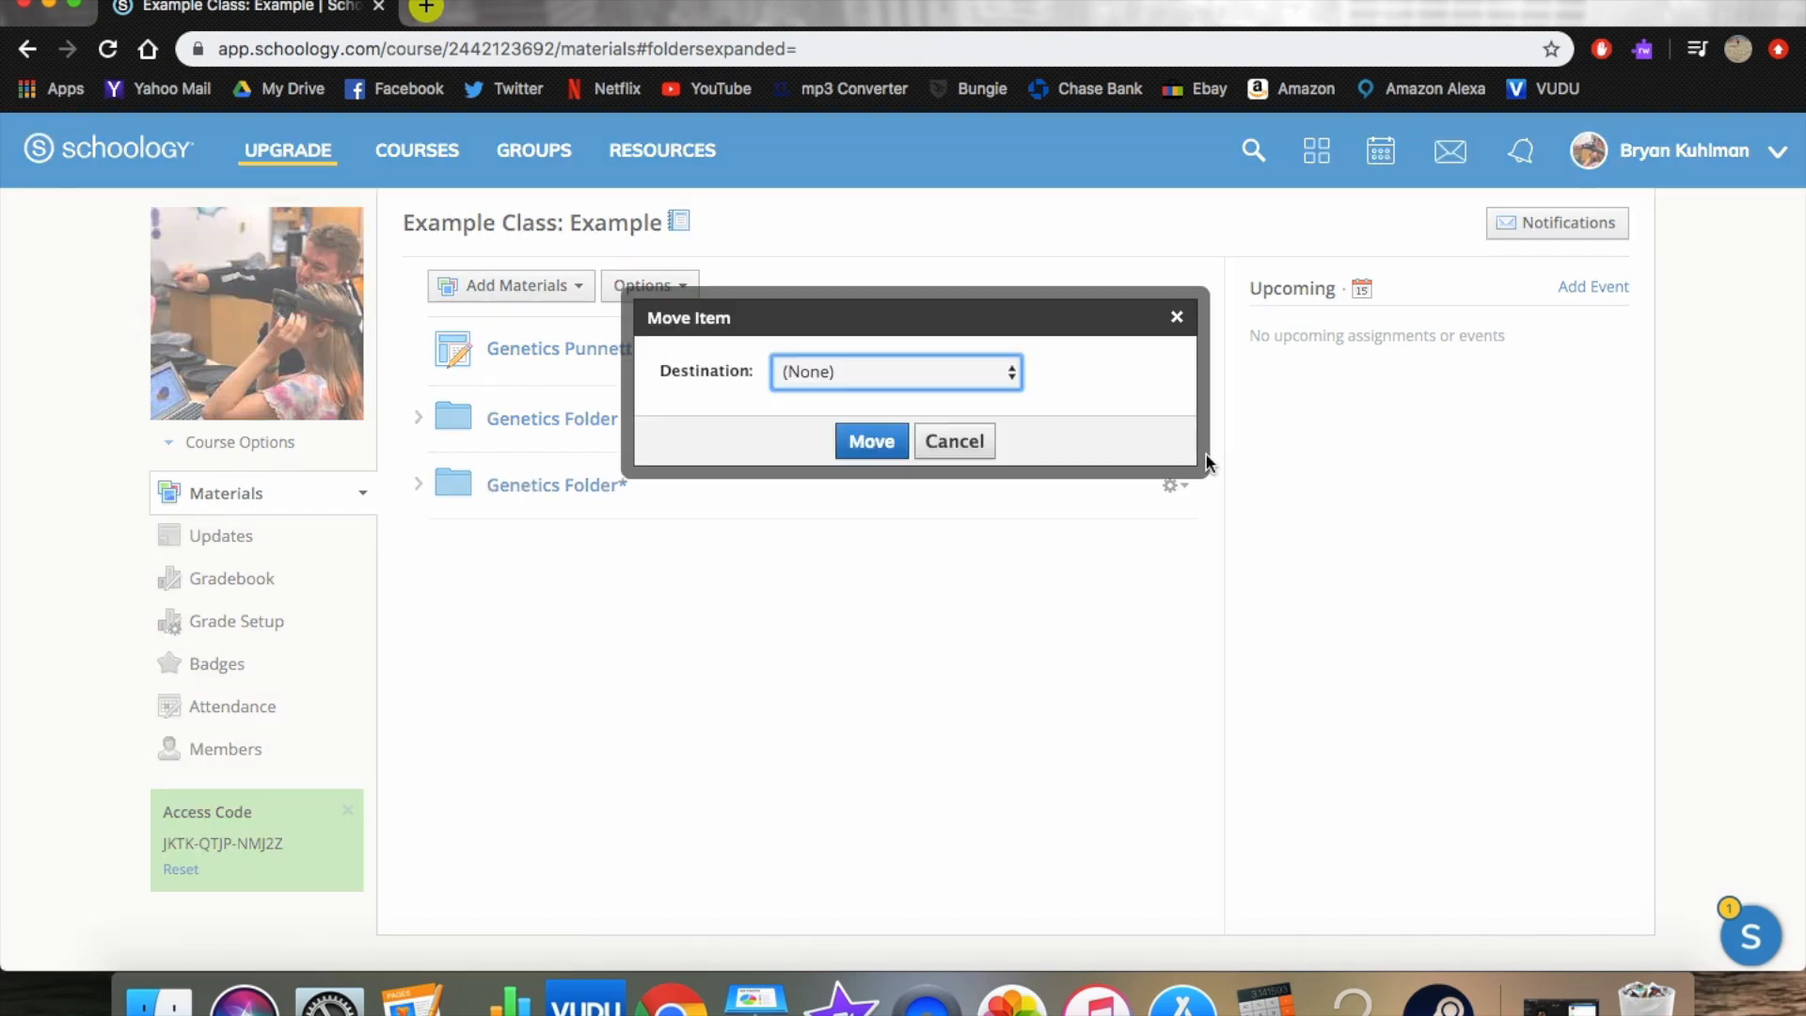
click(899, 373)
click(899, 387)
click(874, 437)
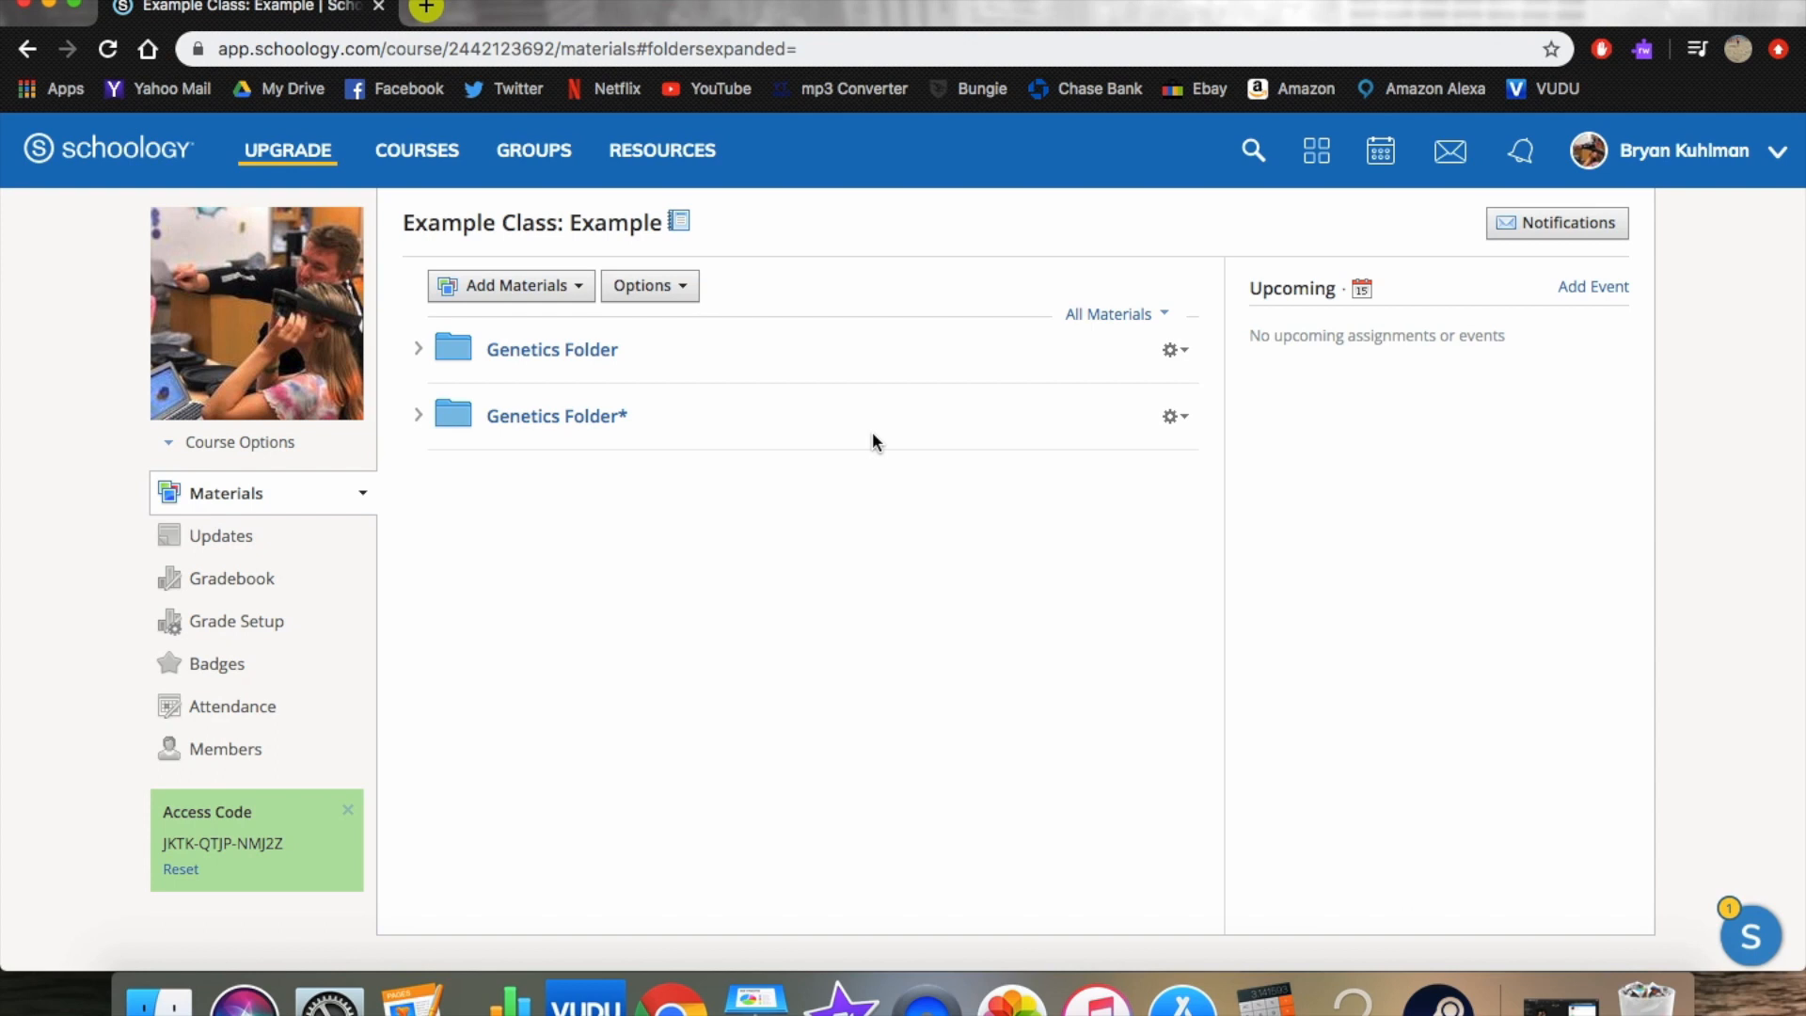
Individually assign Genetics Folder to the Group 1 grading group.
mouse_move(689, 380)
click(1177, 352)
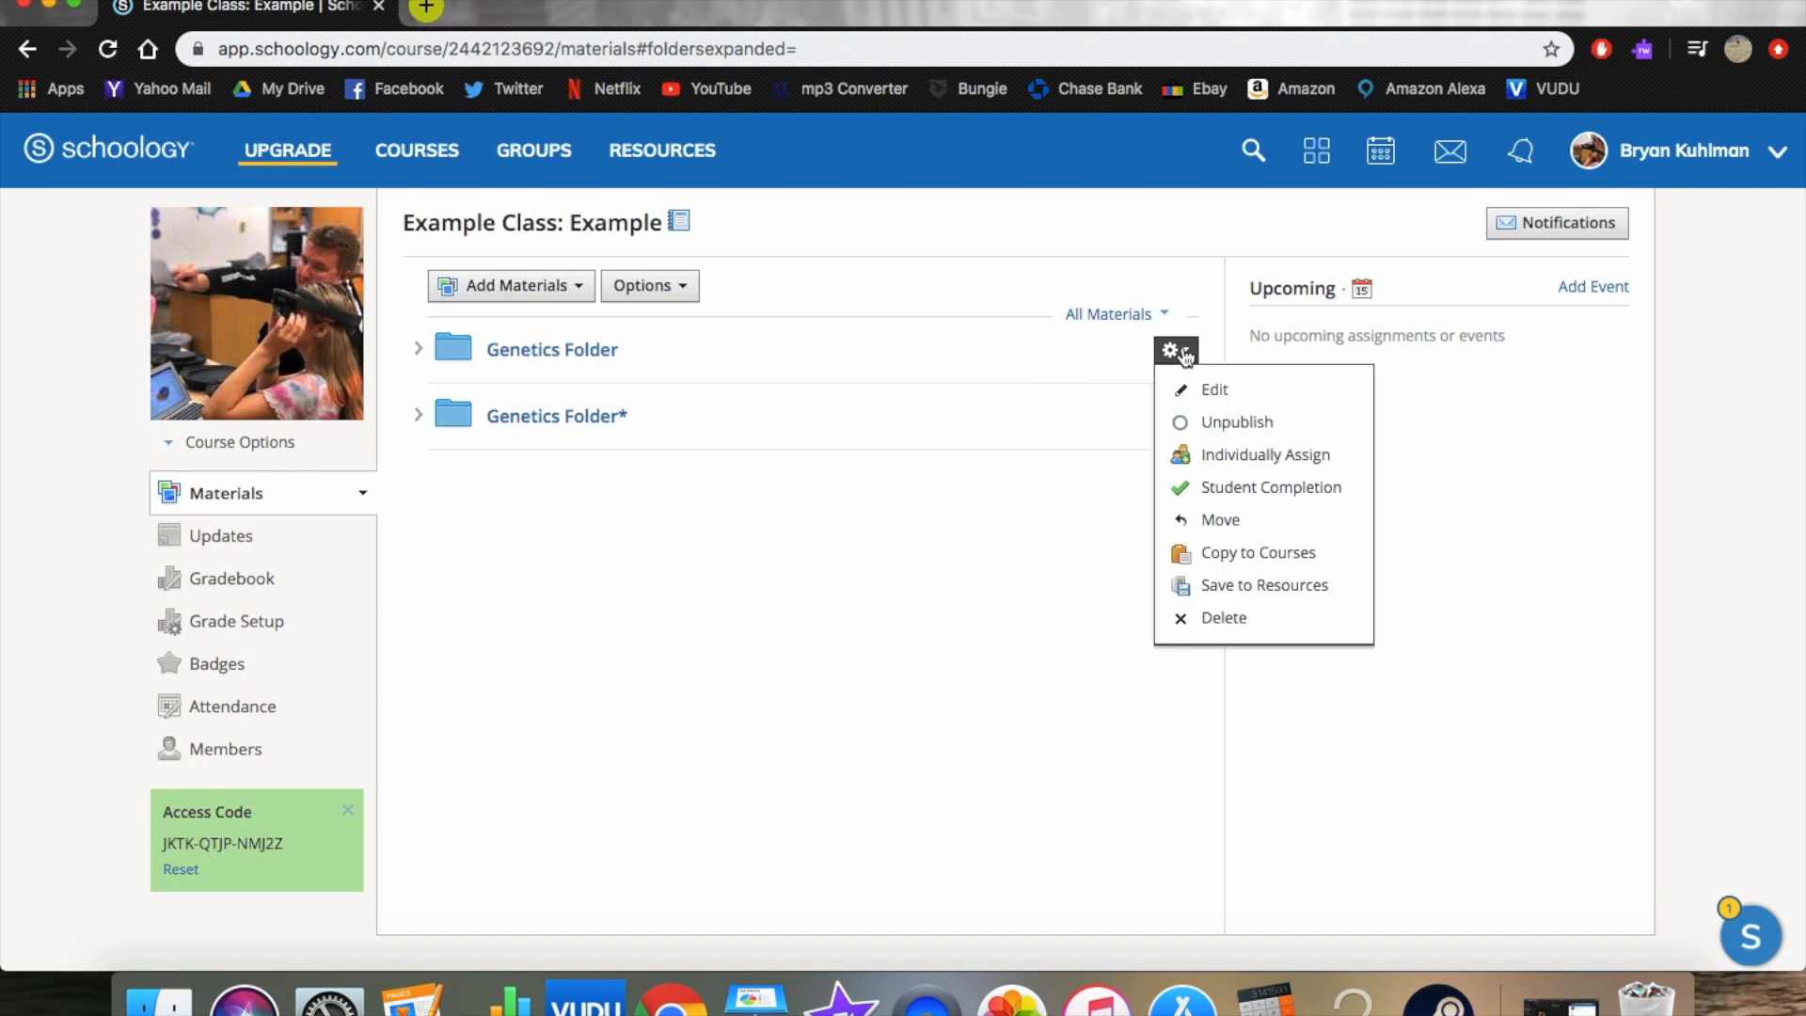
click(1214, 458)
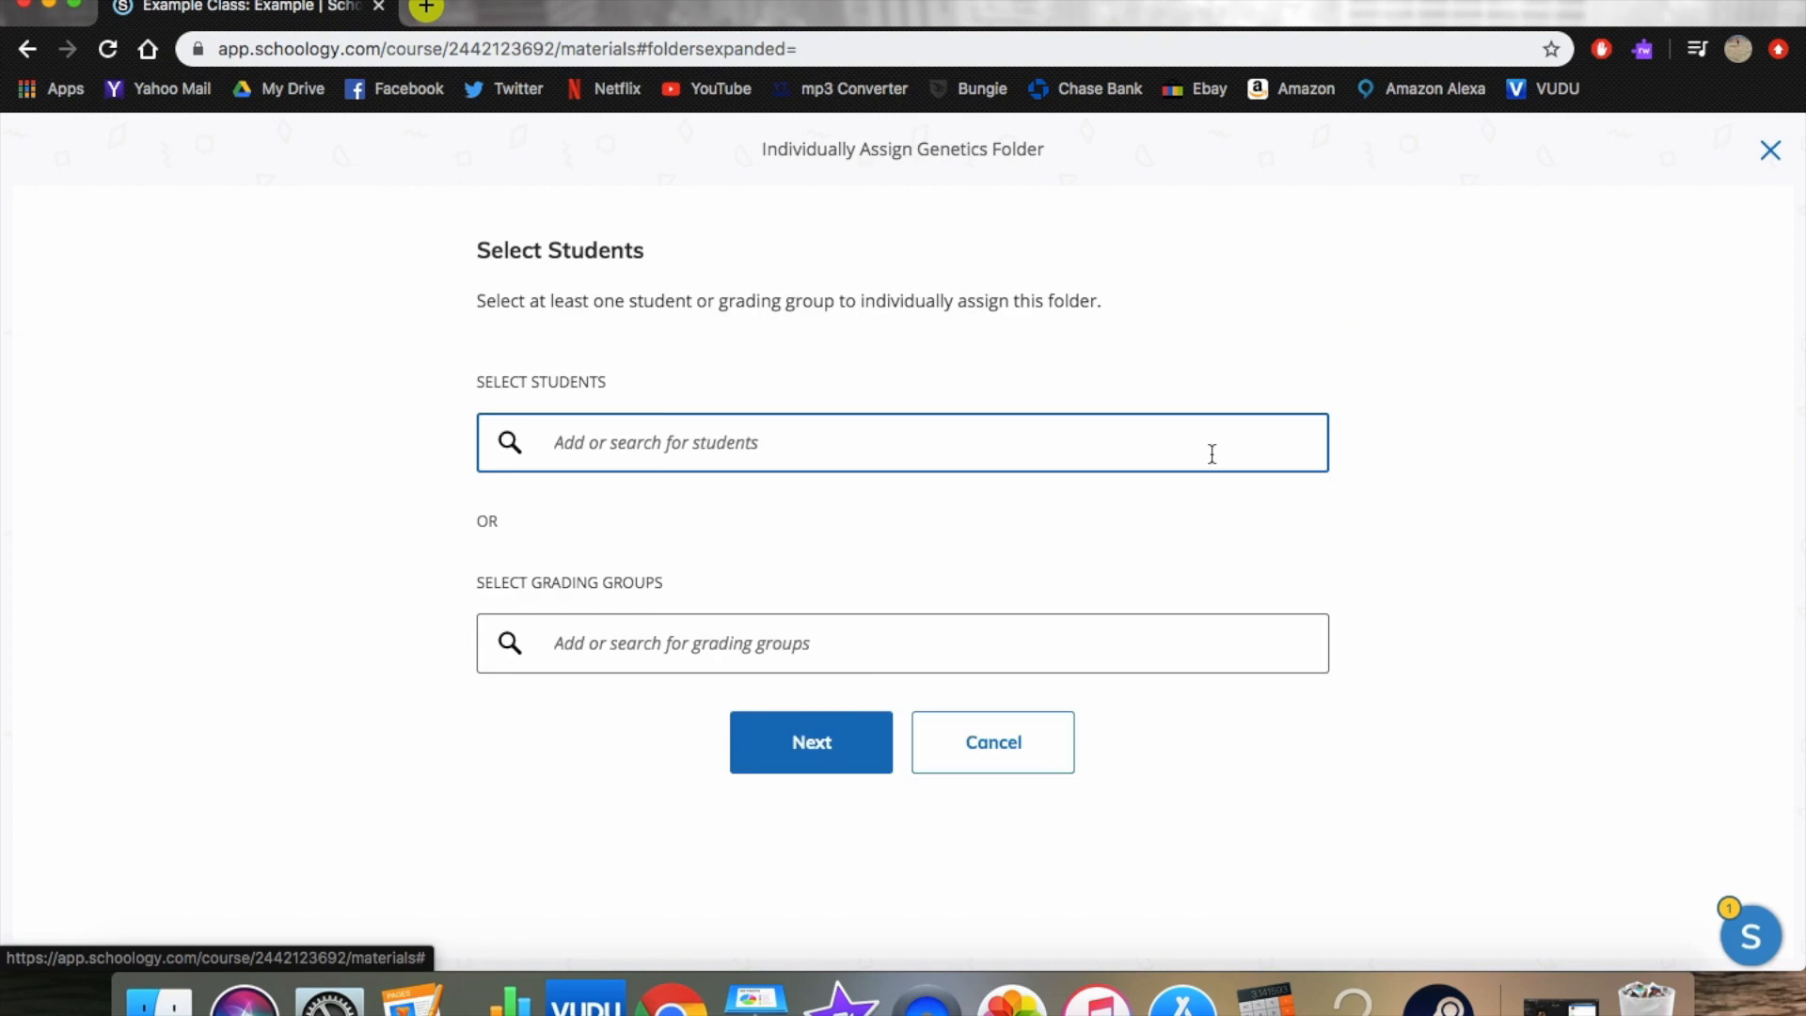
click(573, 442)
scroll(628, 568, down, 1)
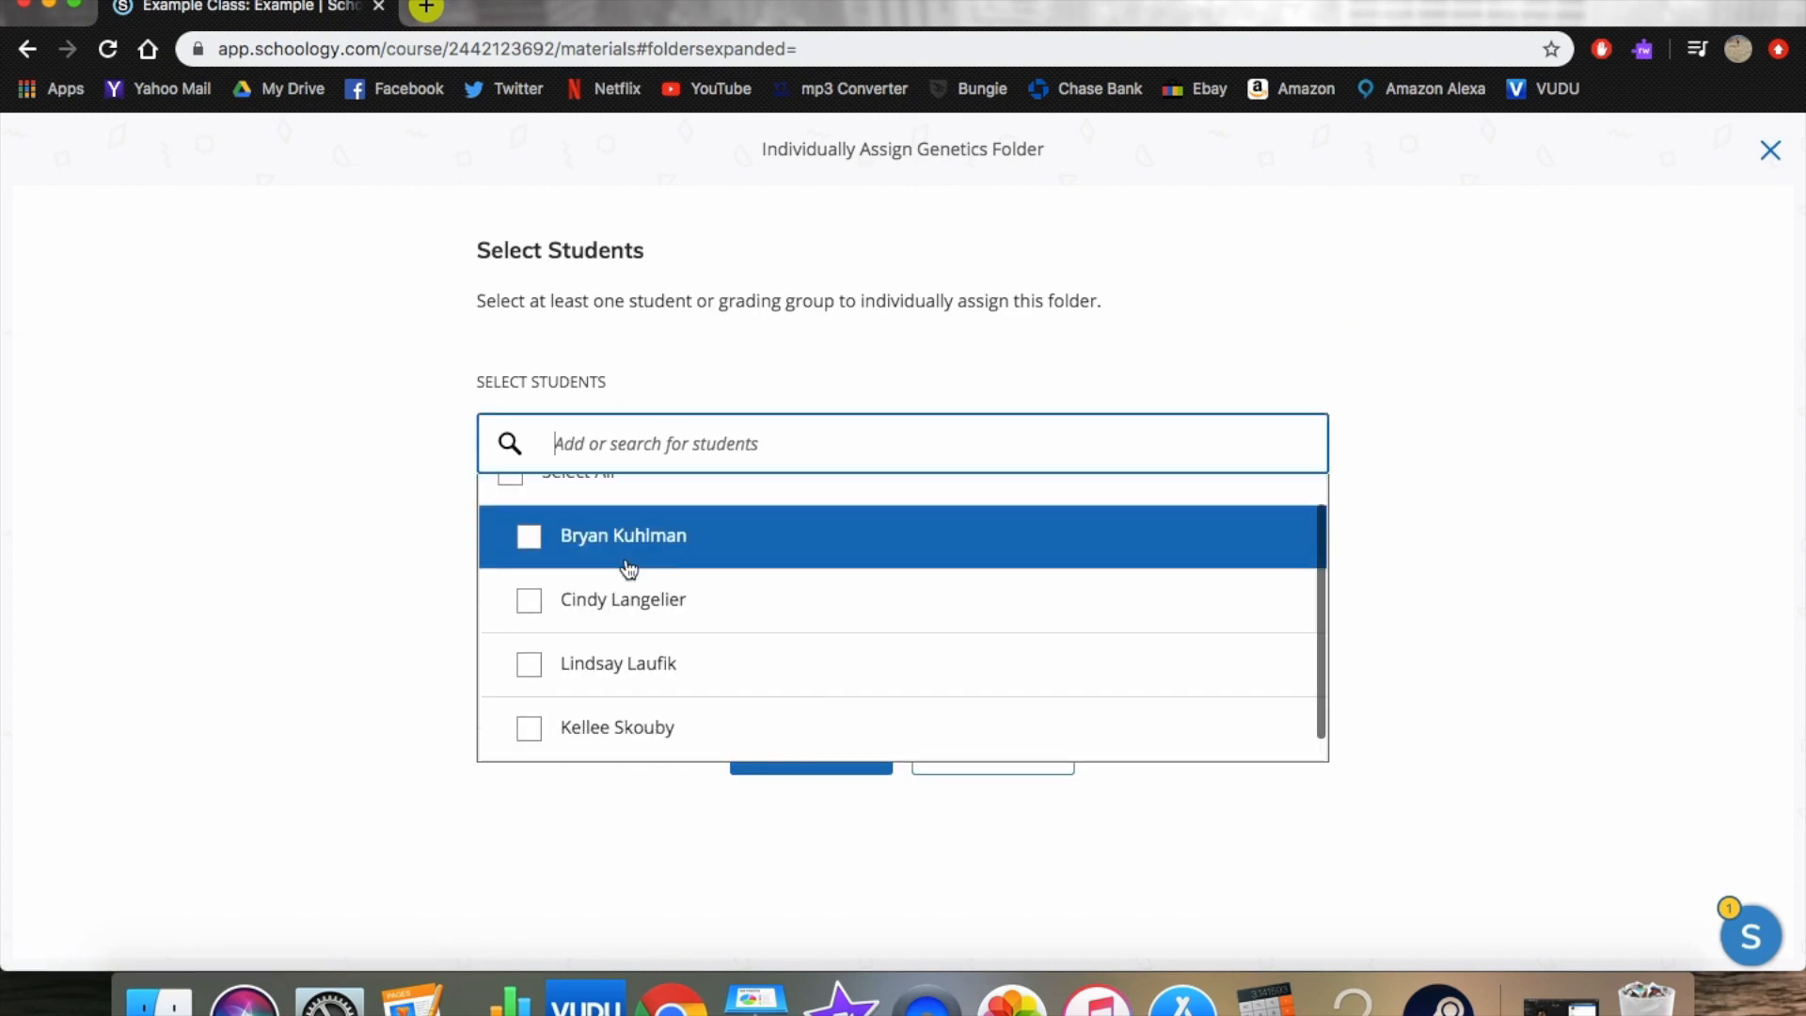
scroll(628, 568, up, 1)
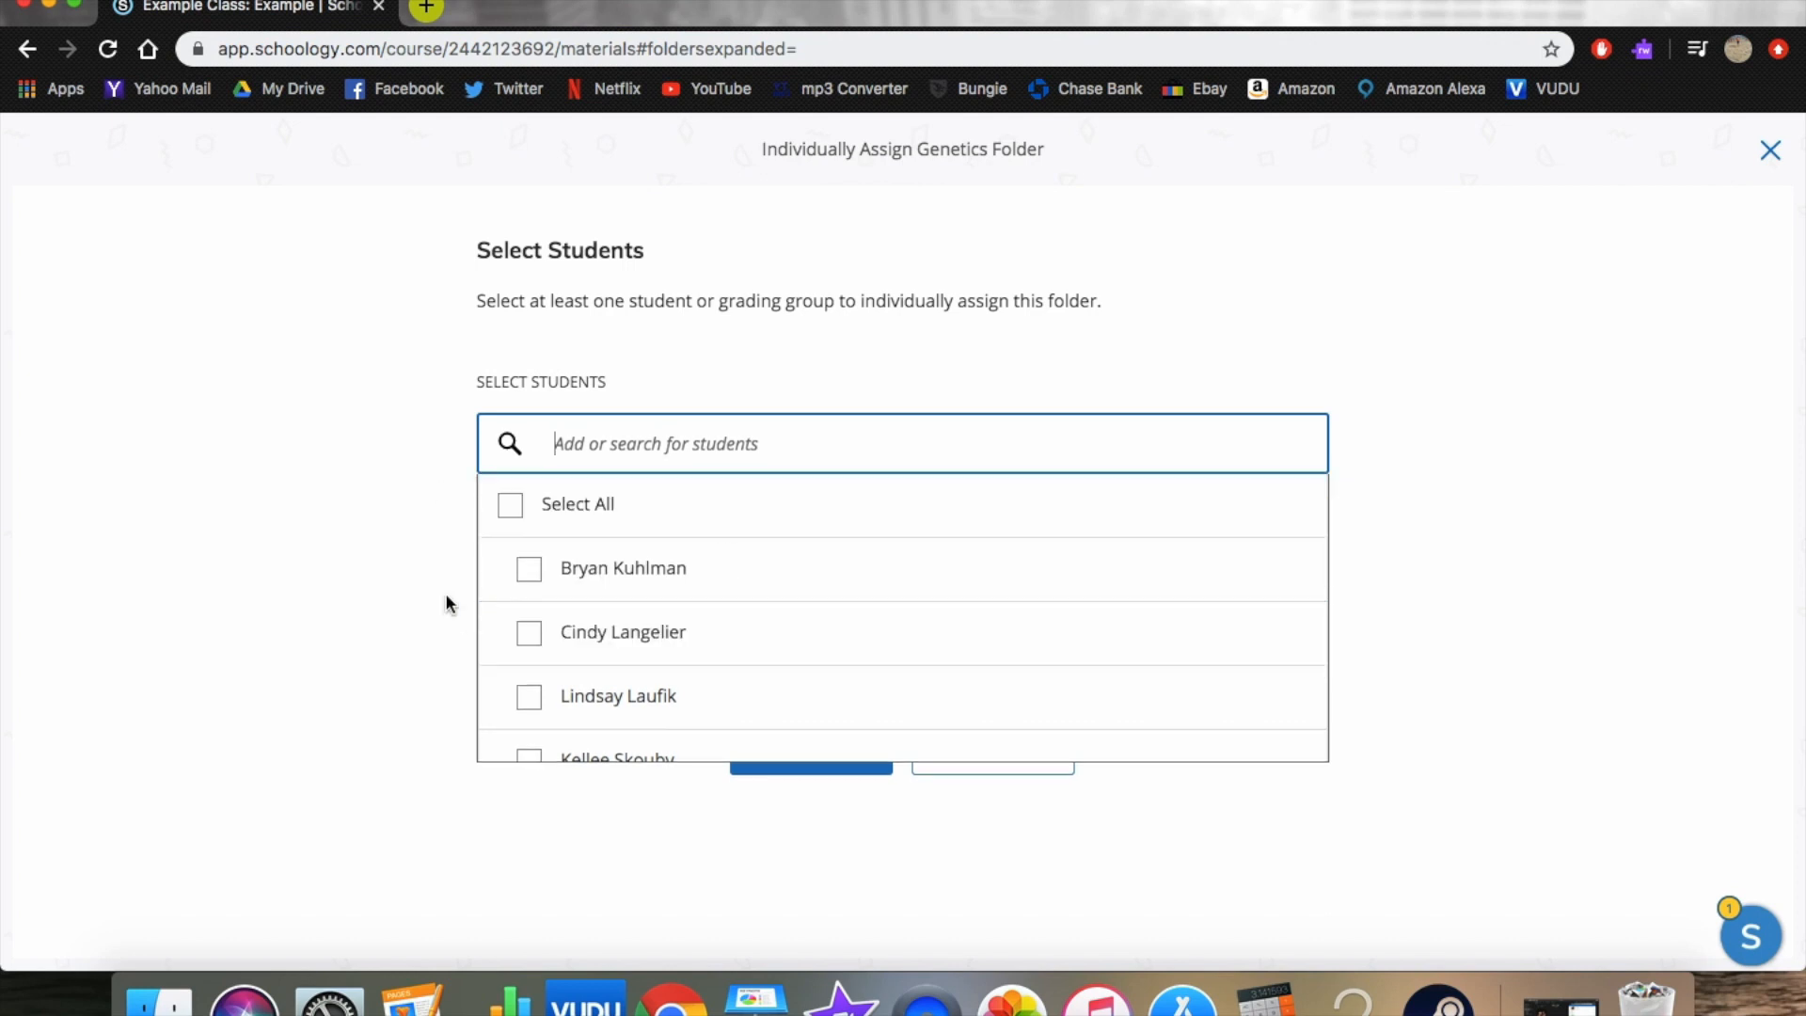
click(323, 550)
click(579, 639)
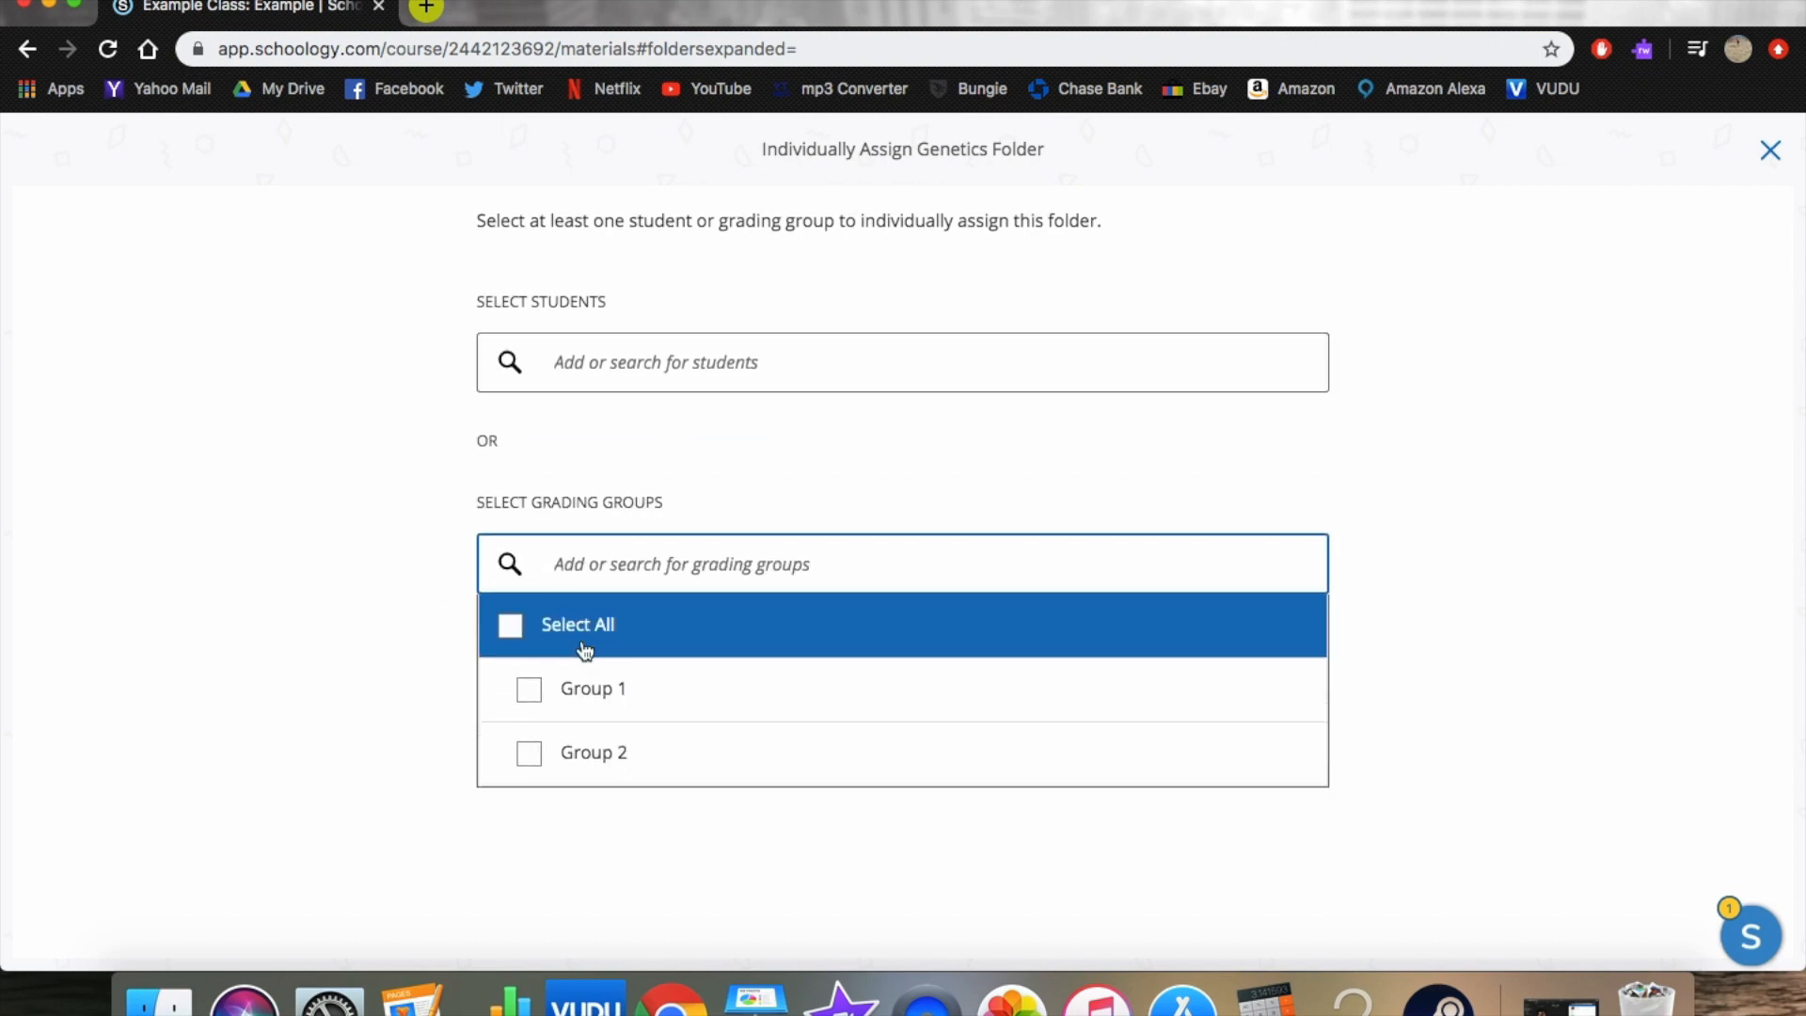
click(585, 693)
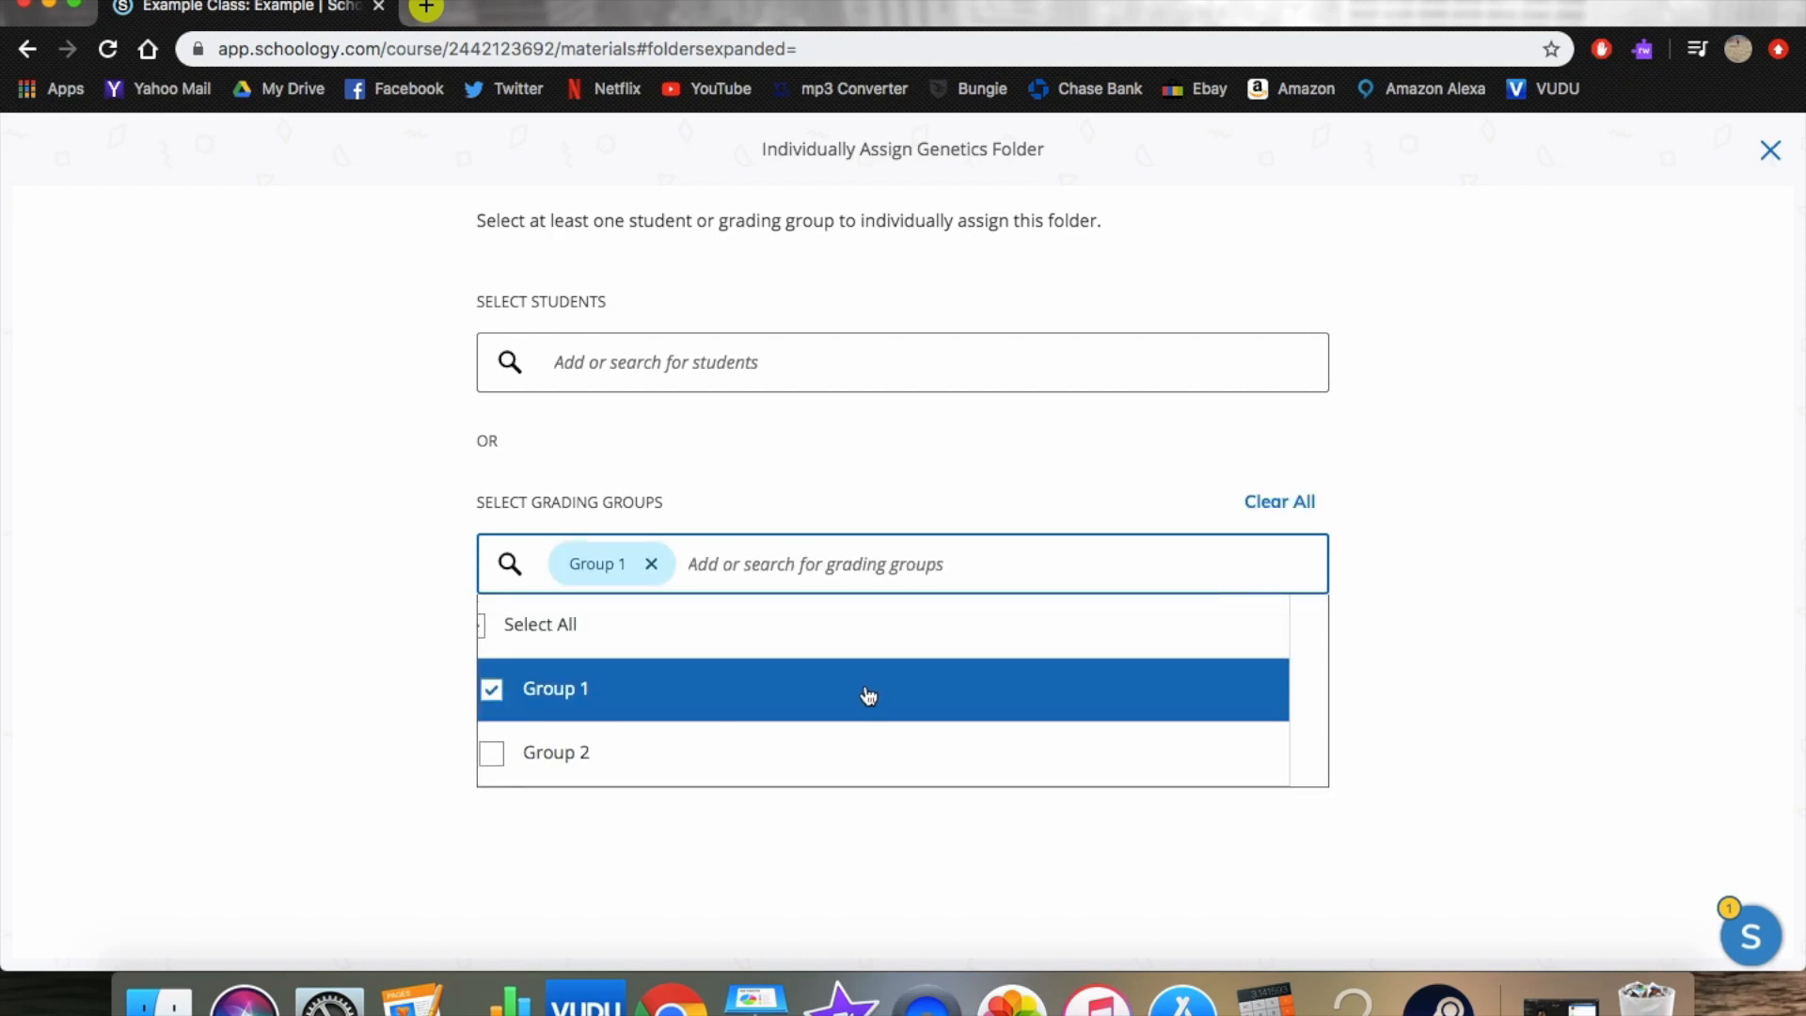
click(943, 830)
click(769, 734)
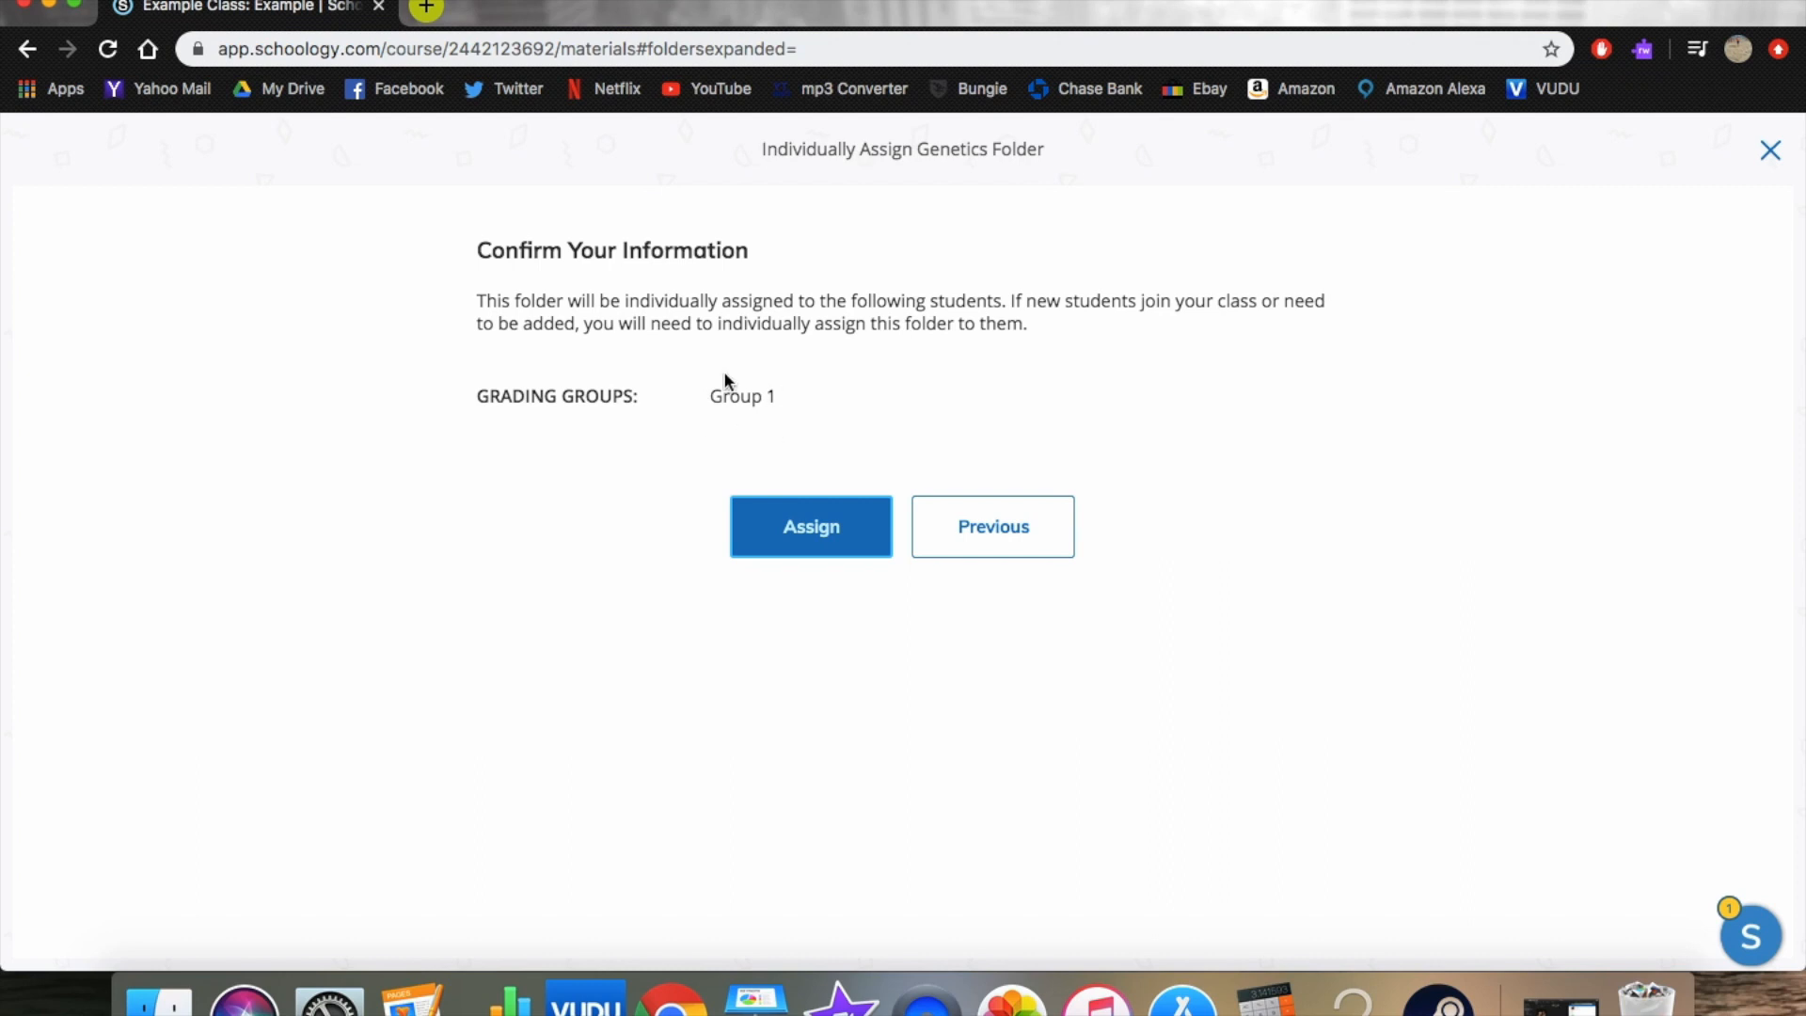
click(792, 532)
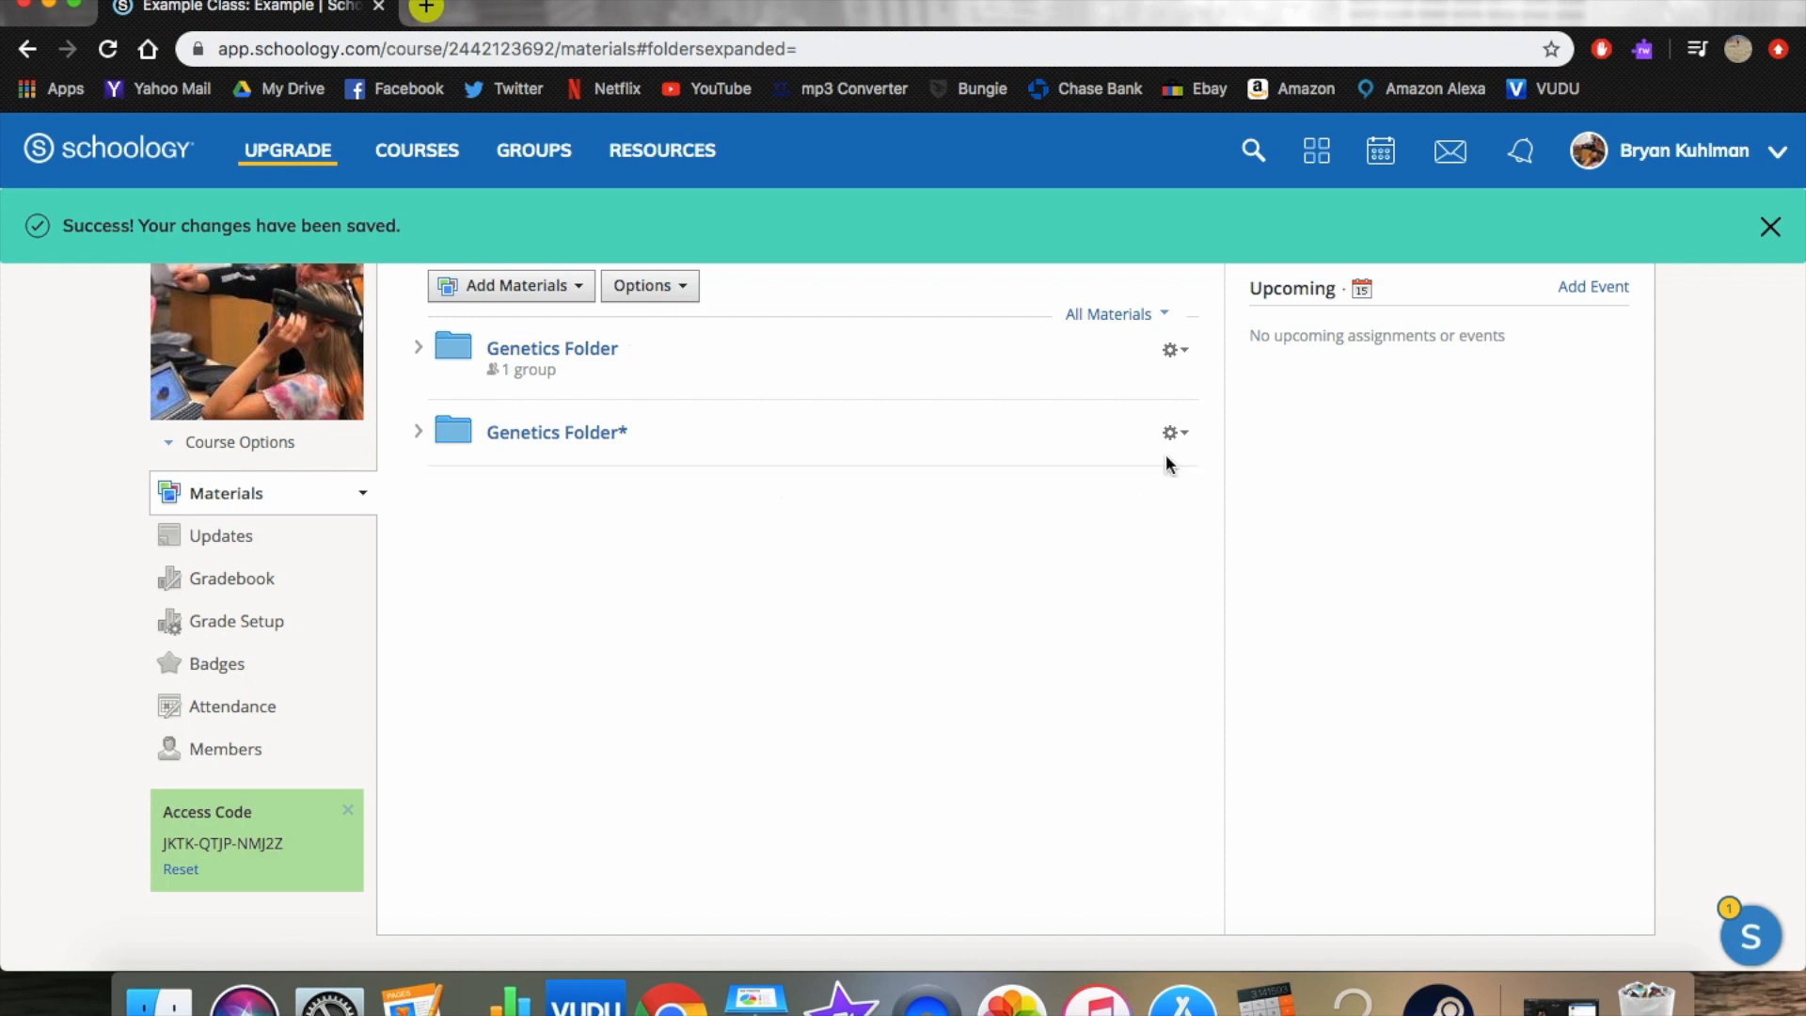
Individually assign Genetics Folder* to the Group 2 grading group.
click(1186, 438)
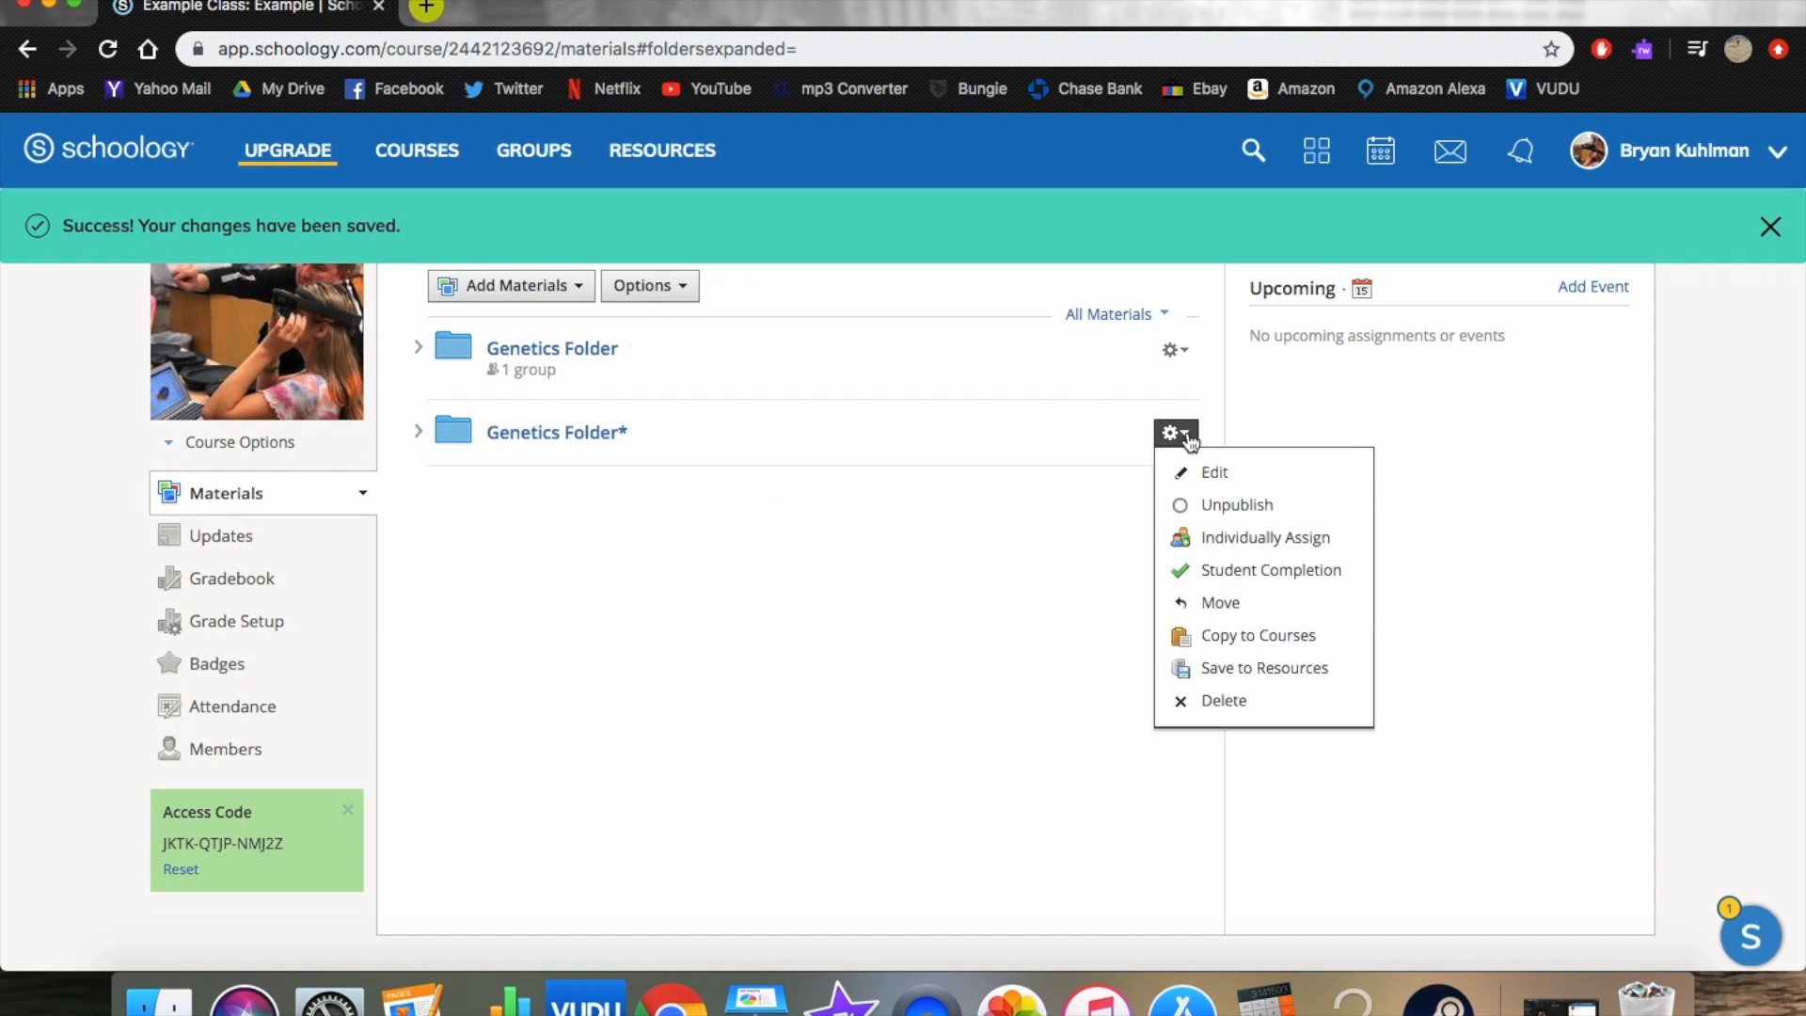
click(1214, 536)
click(726, 636)
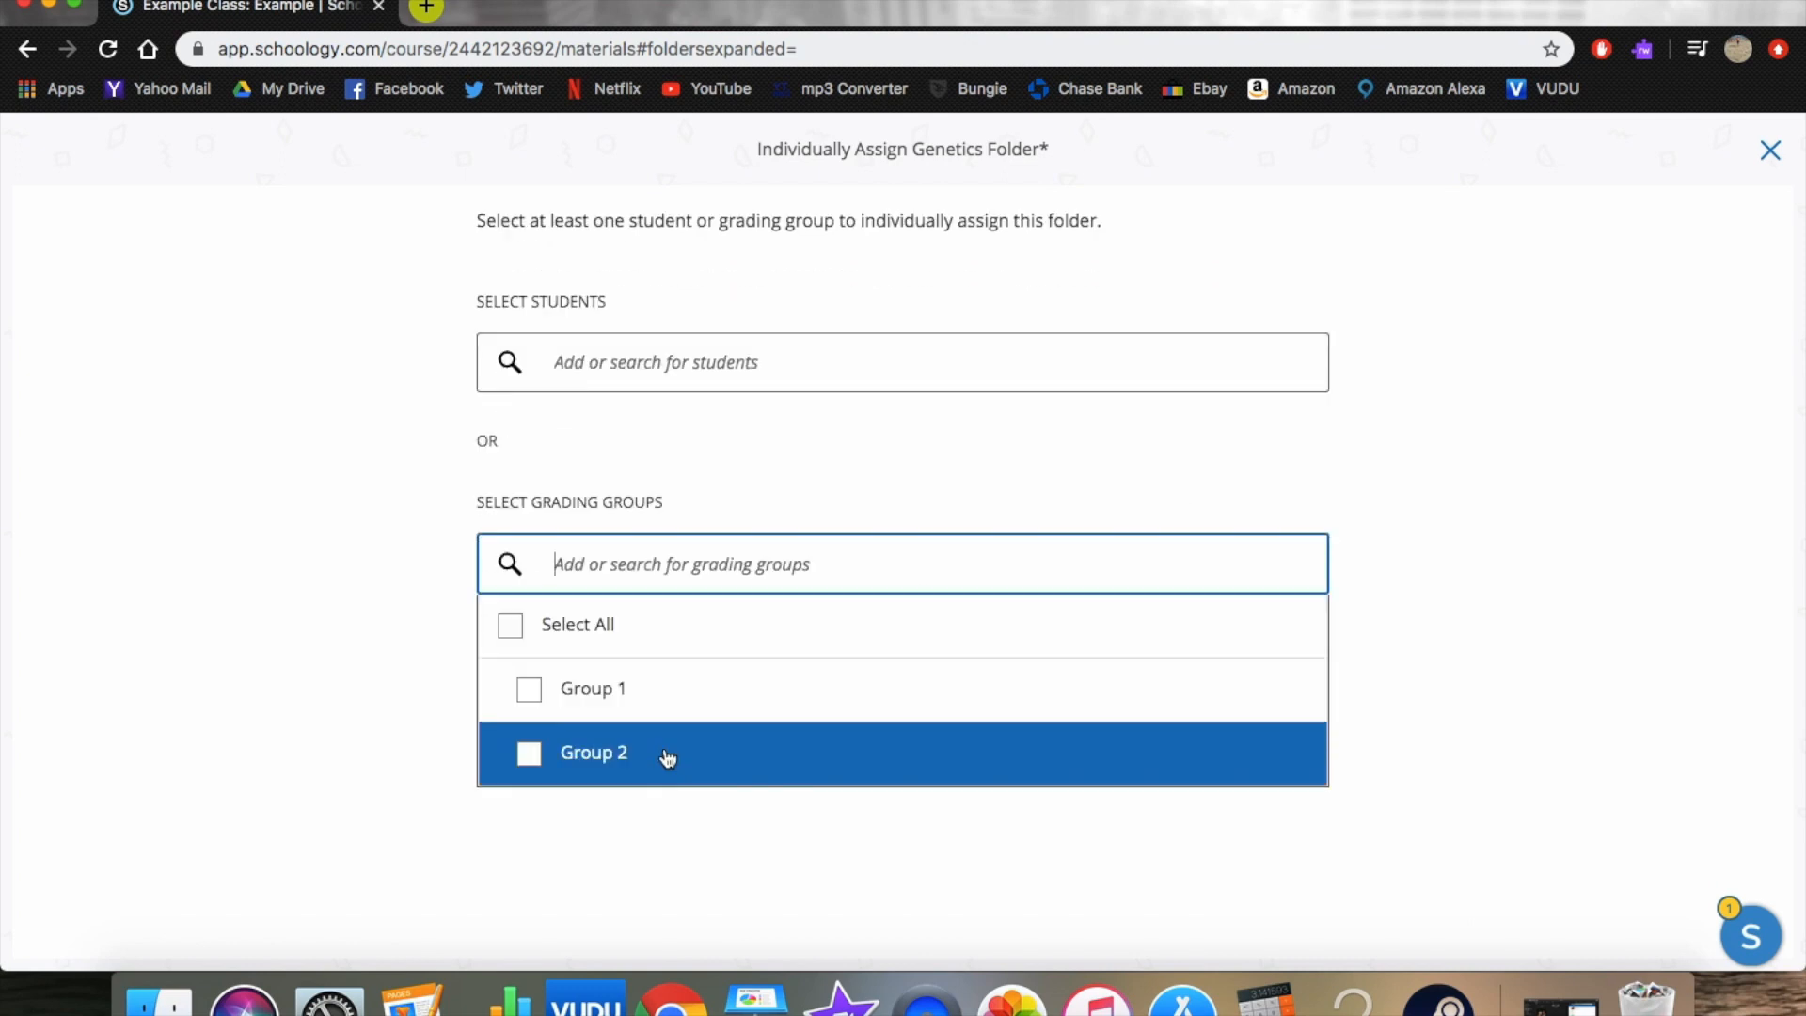
click(668, 755)
click(1527, 699)
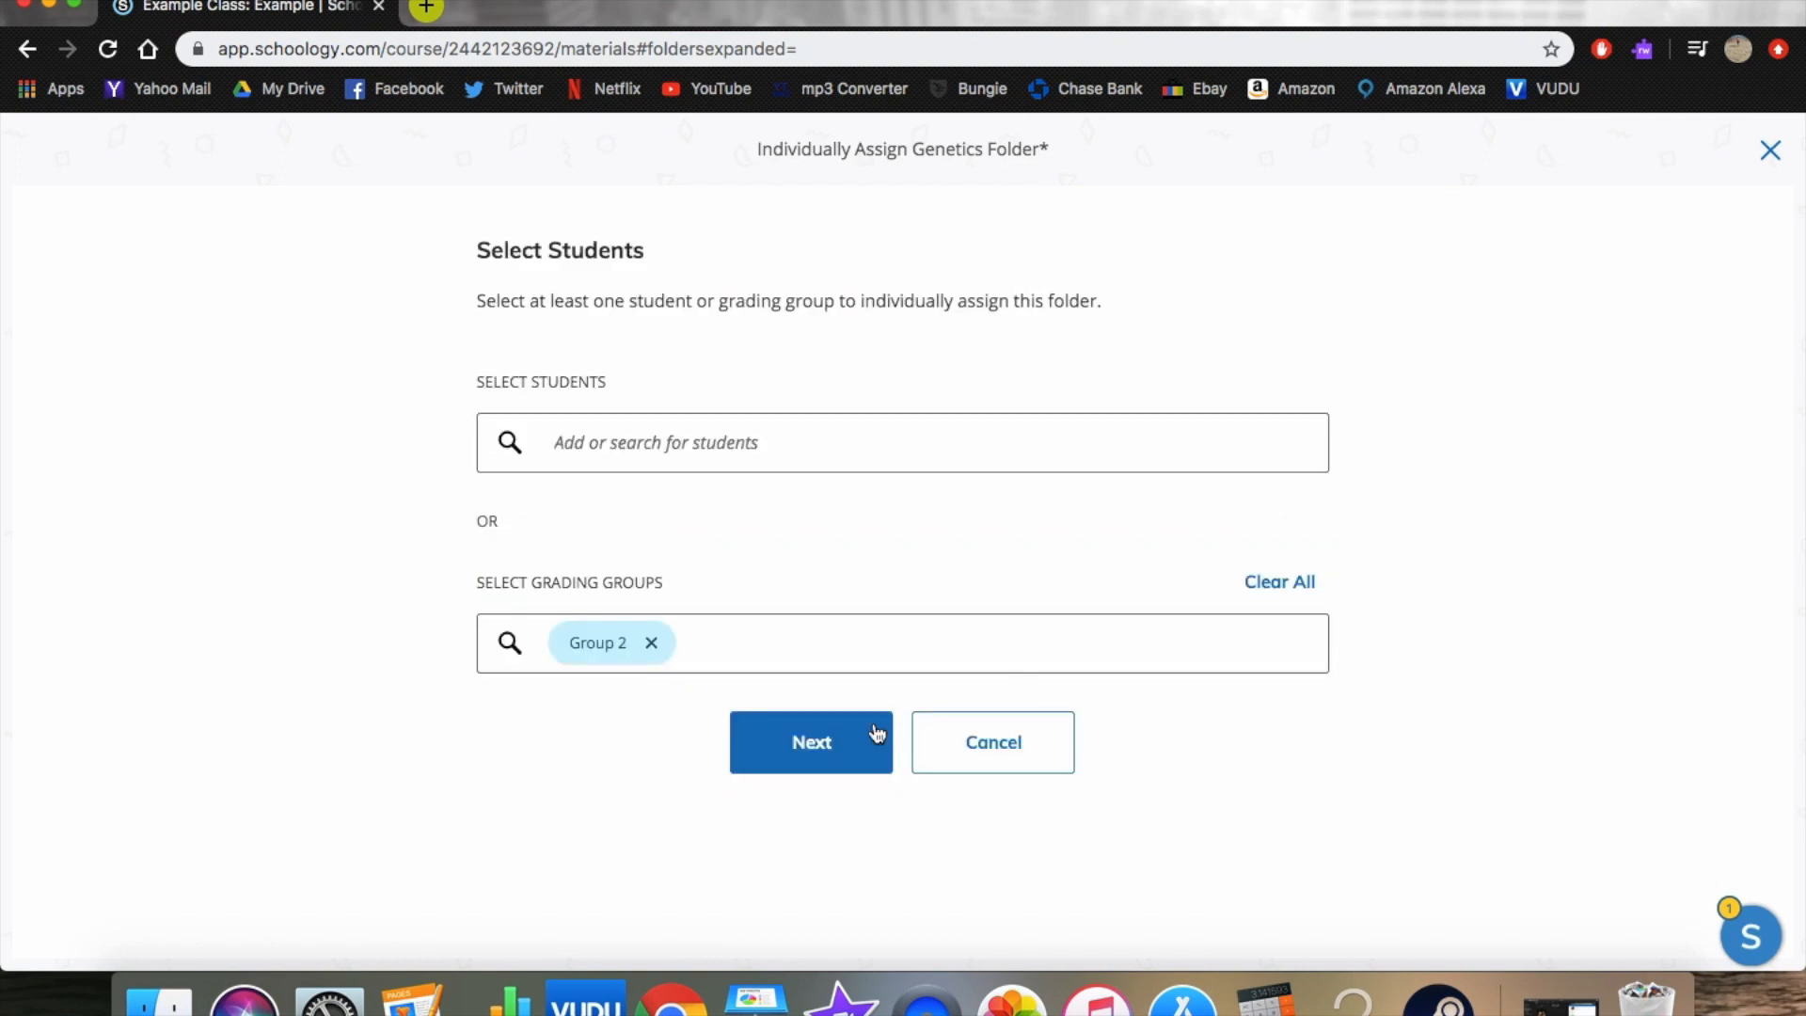
click(813, 753)
click(815, 529)
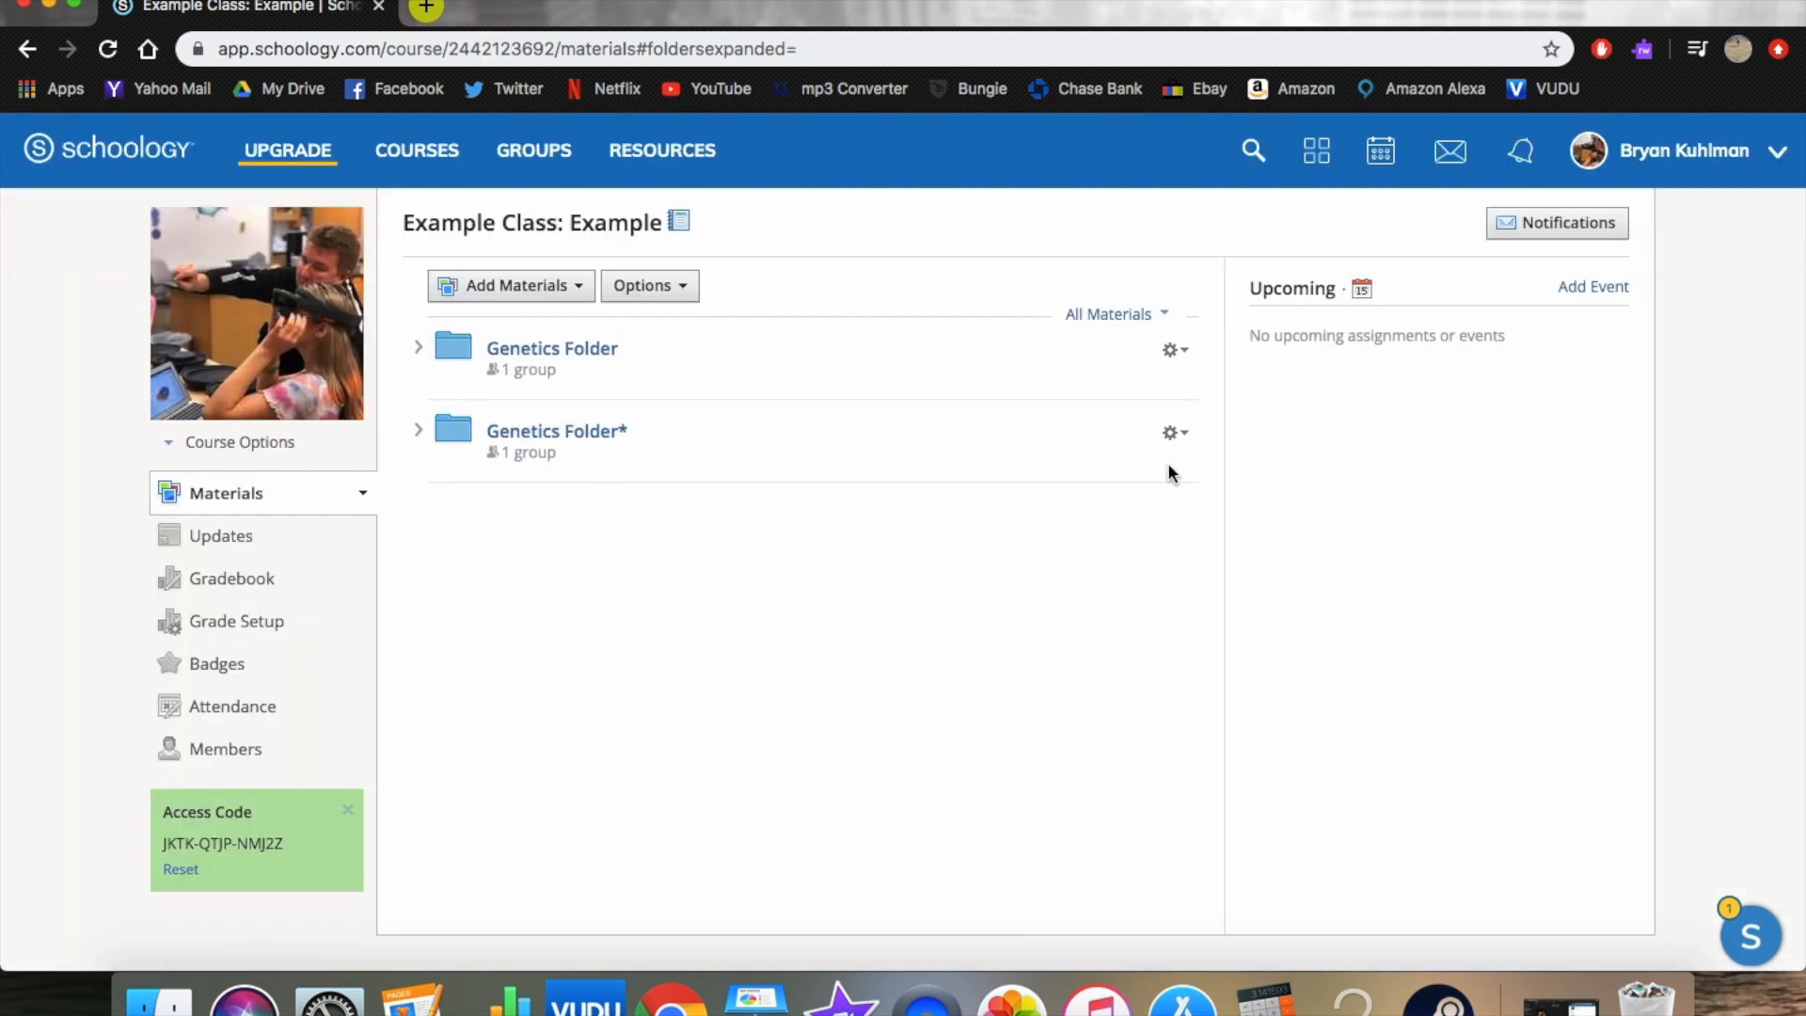
Review who Genetics Folder* is assigned to and reconfirm the assignment to Group 2.
click(529, 457)
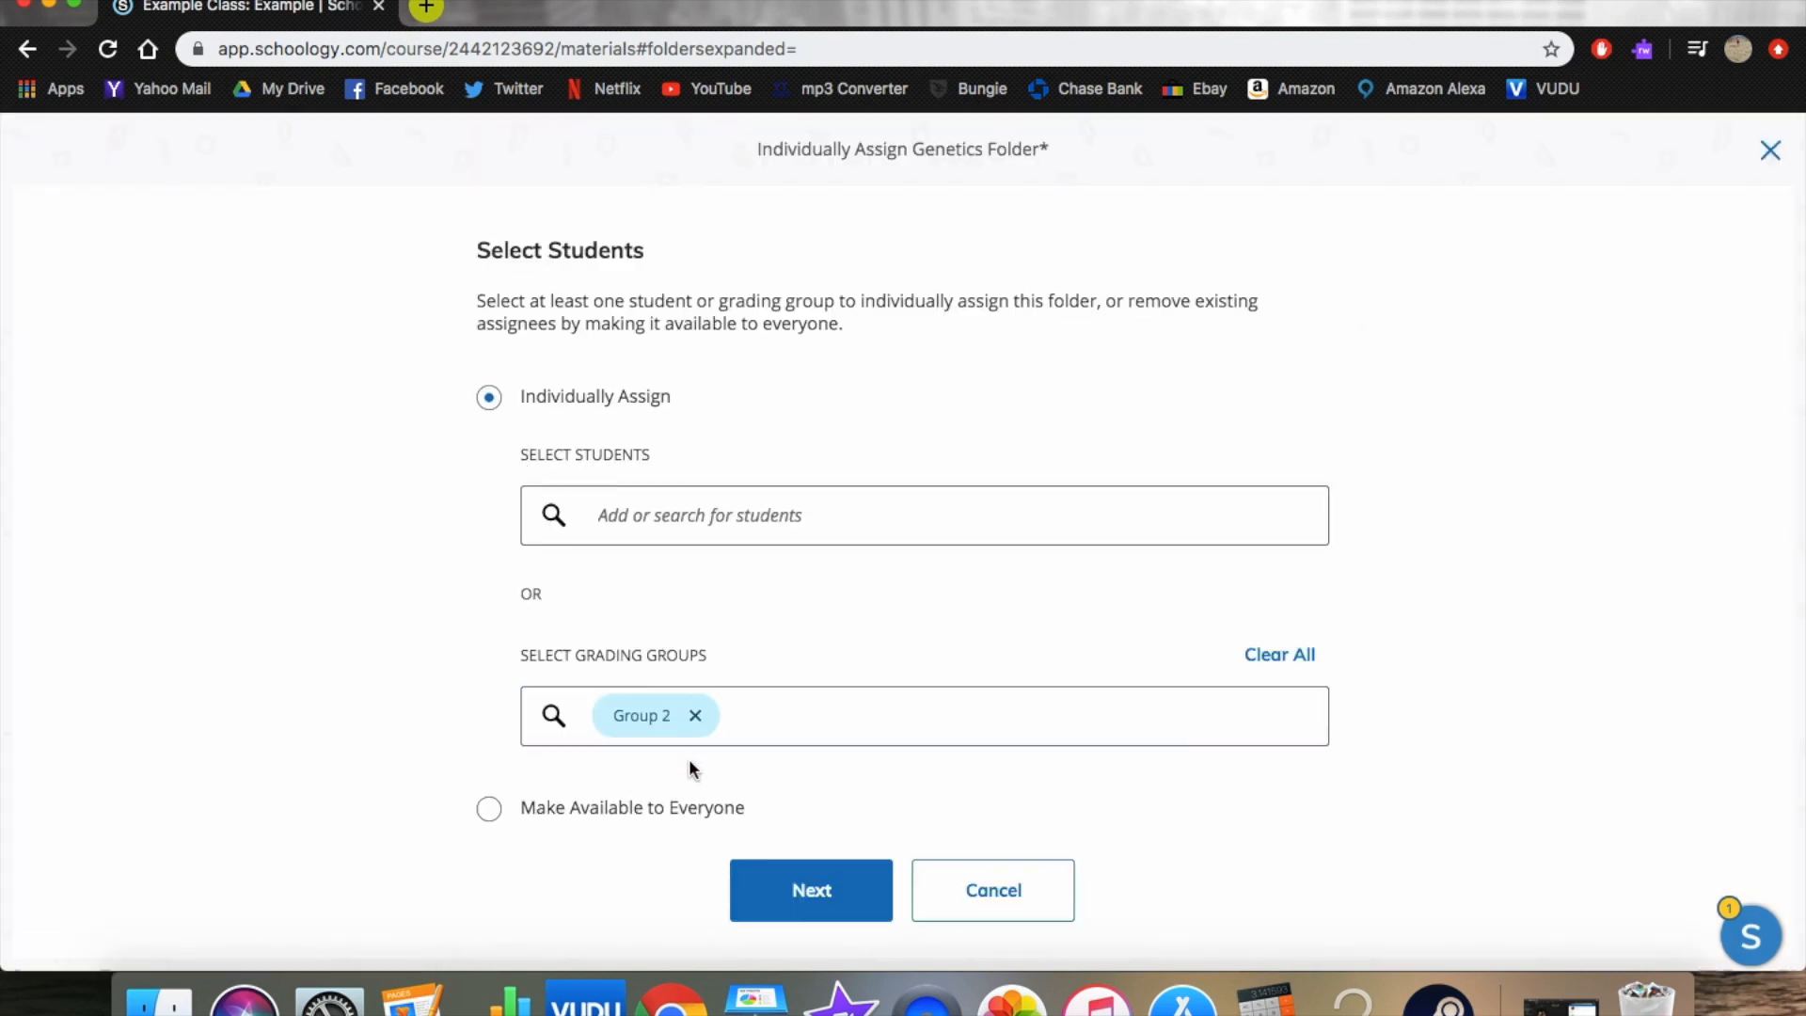
click(27, 48)
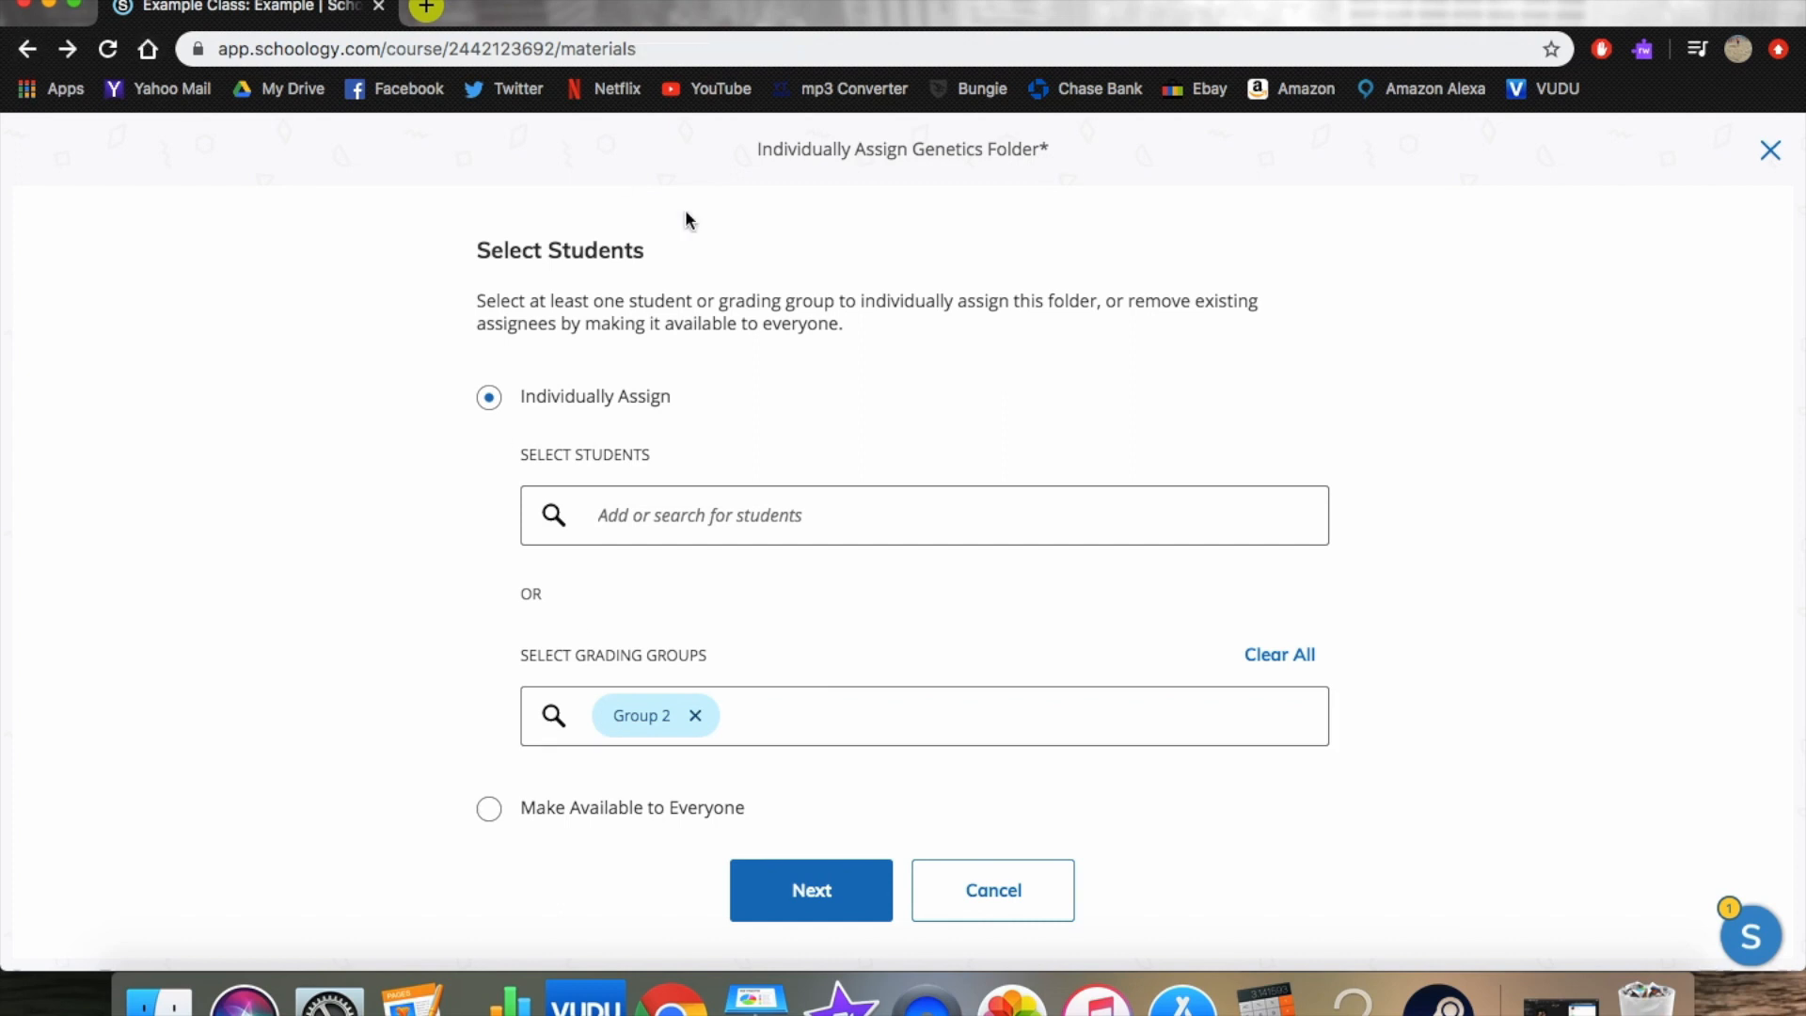
click(826, 898)
click(787, 529)
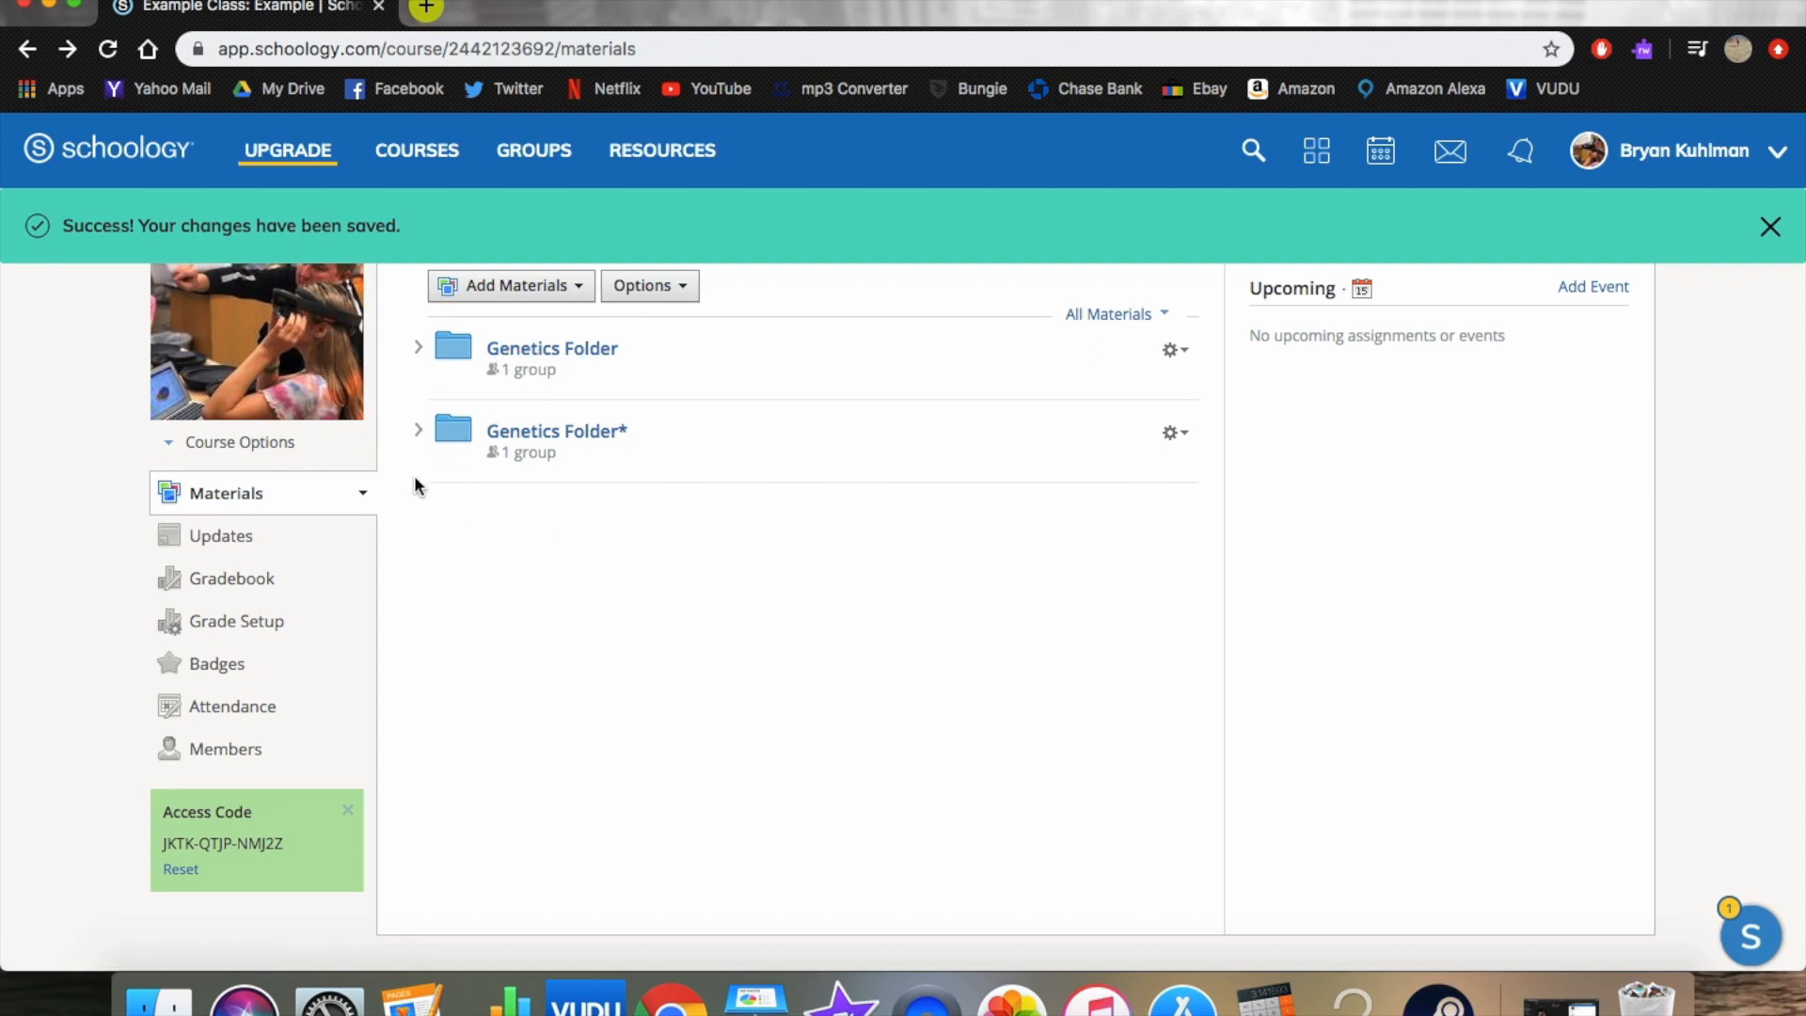
Check the contents of Genetics Folder* and Genetics Folder, and return to the course materials.
click(558, 438)
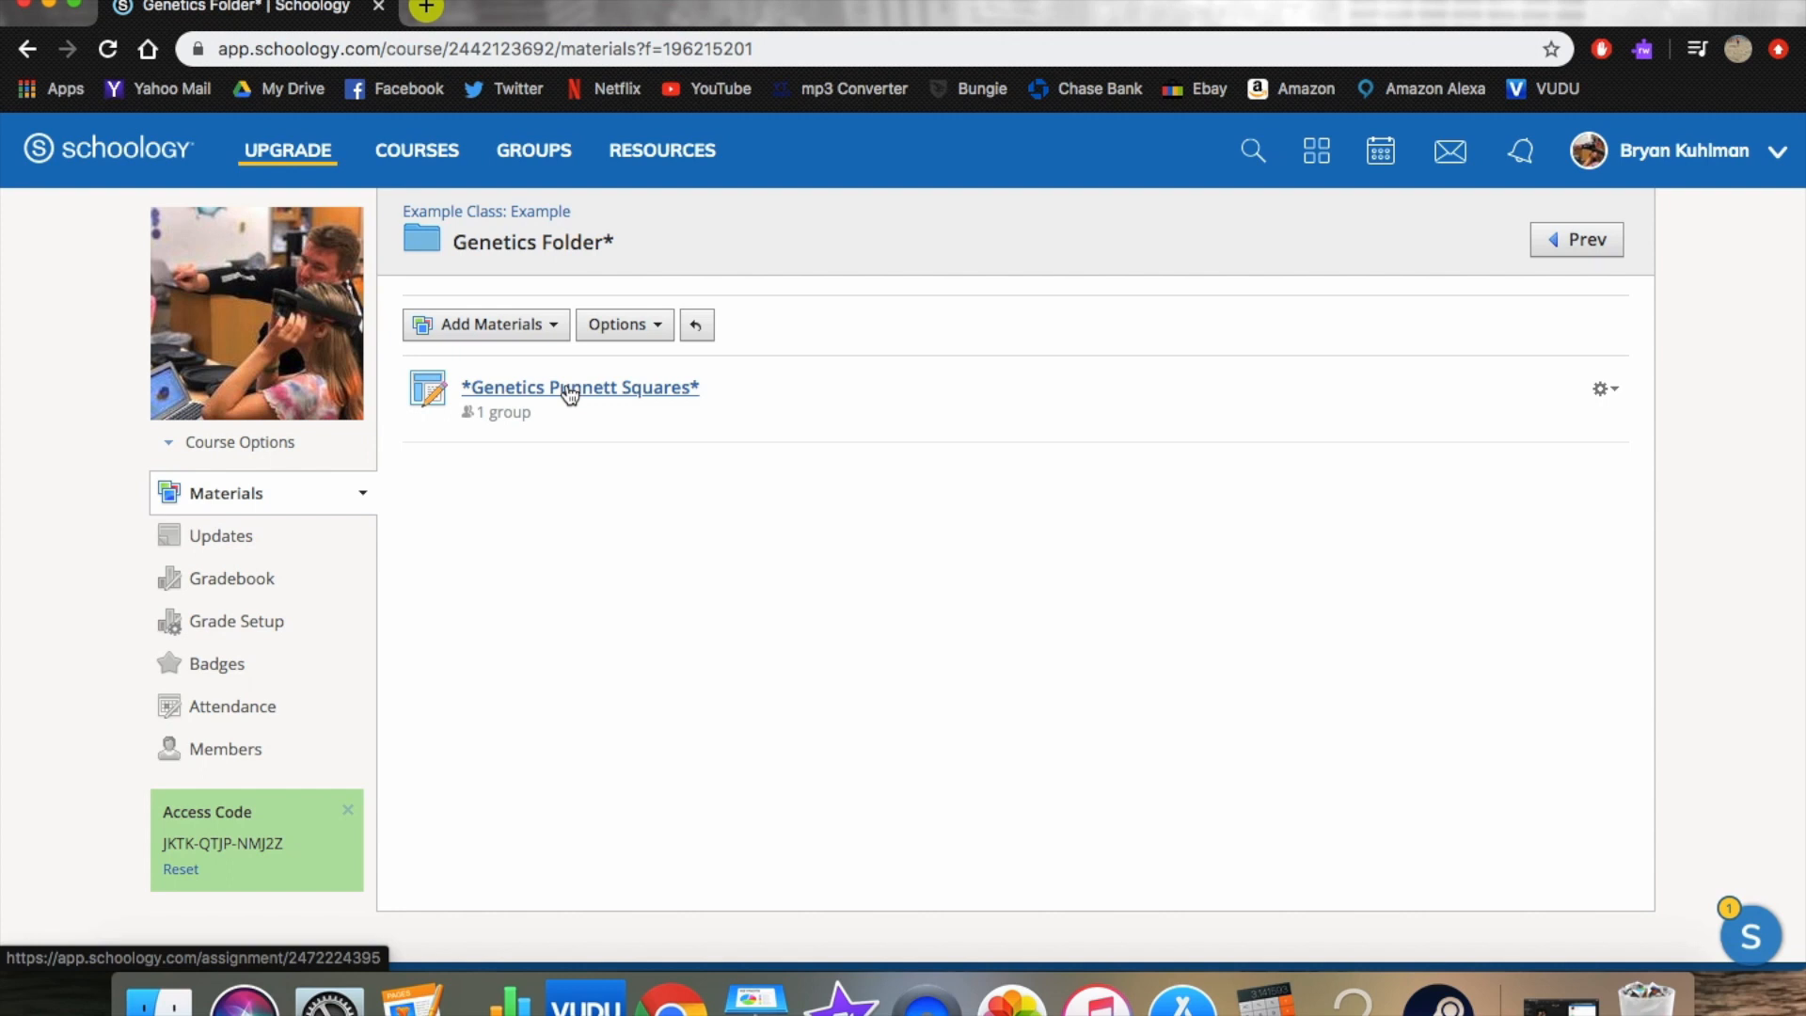
click(1554, 247)
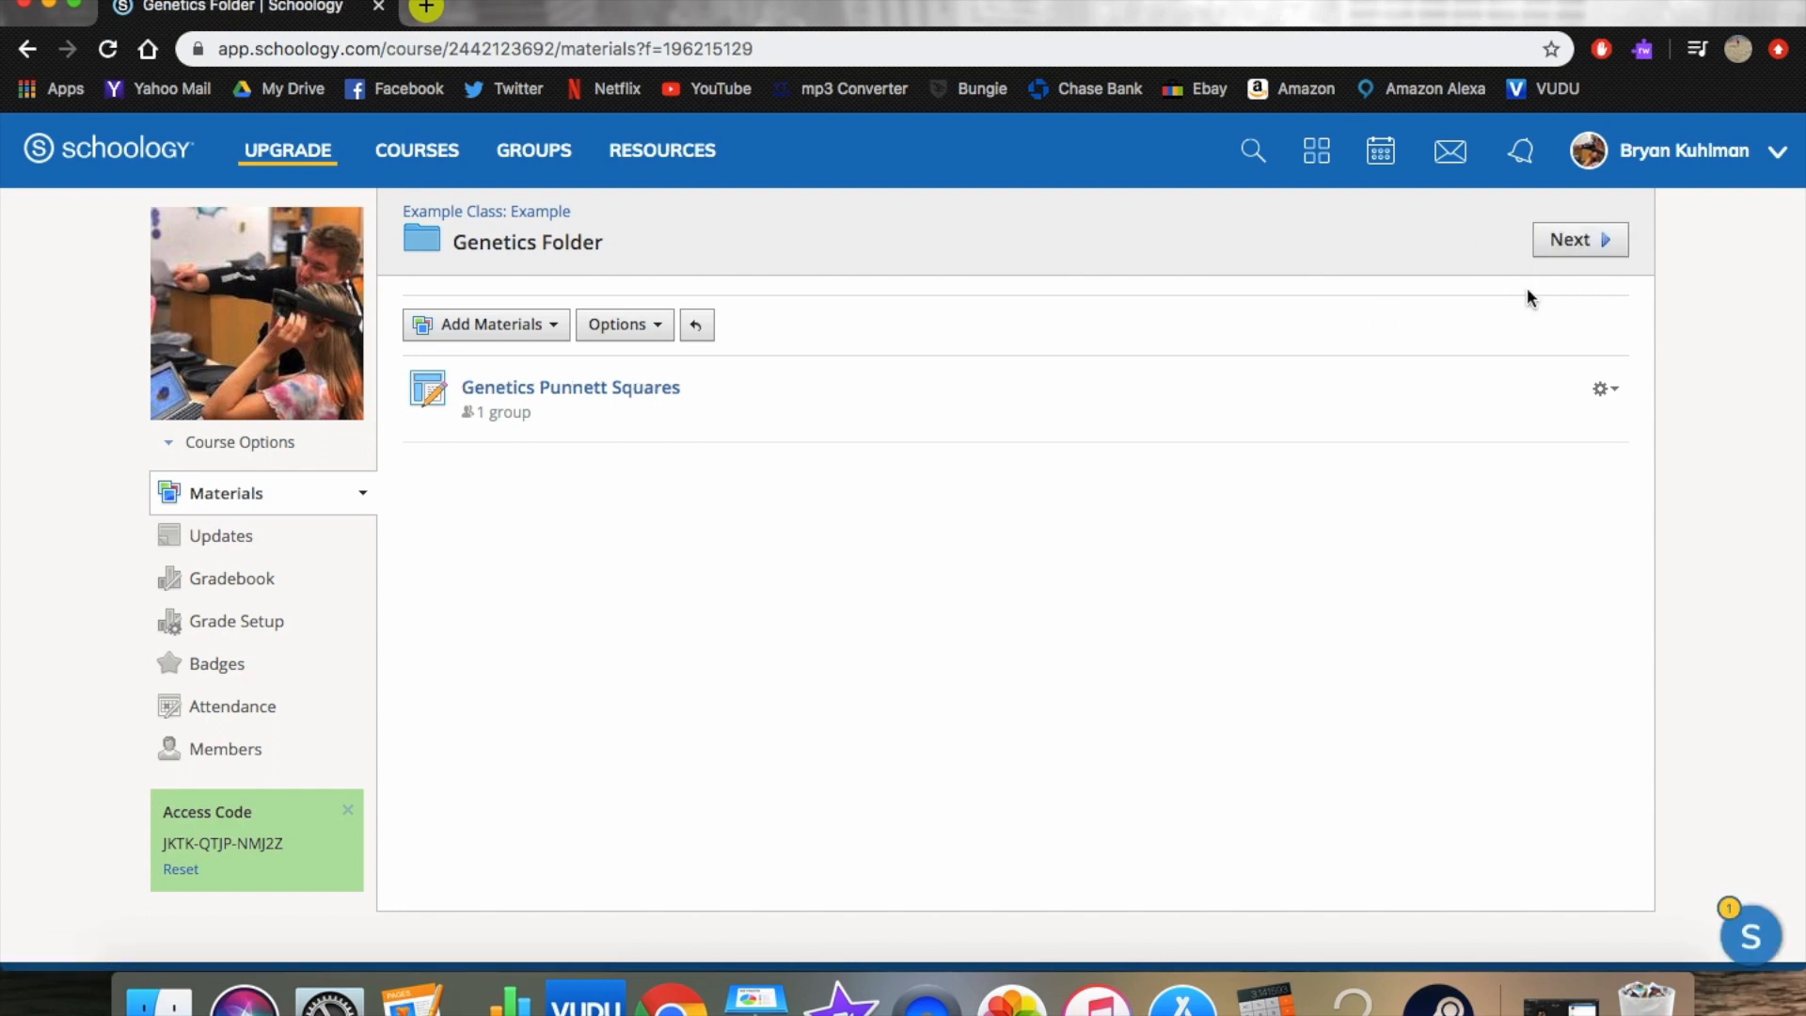
click(544, 217)
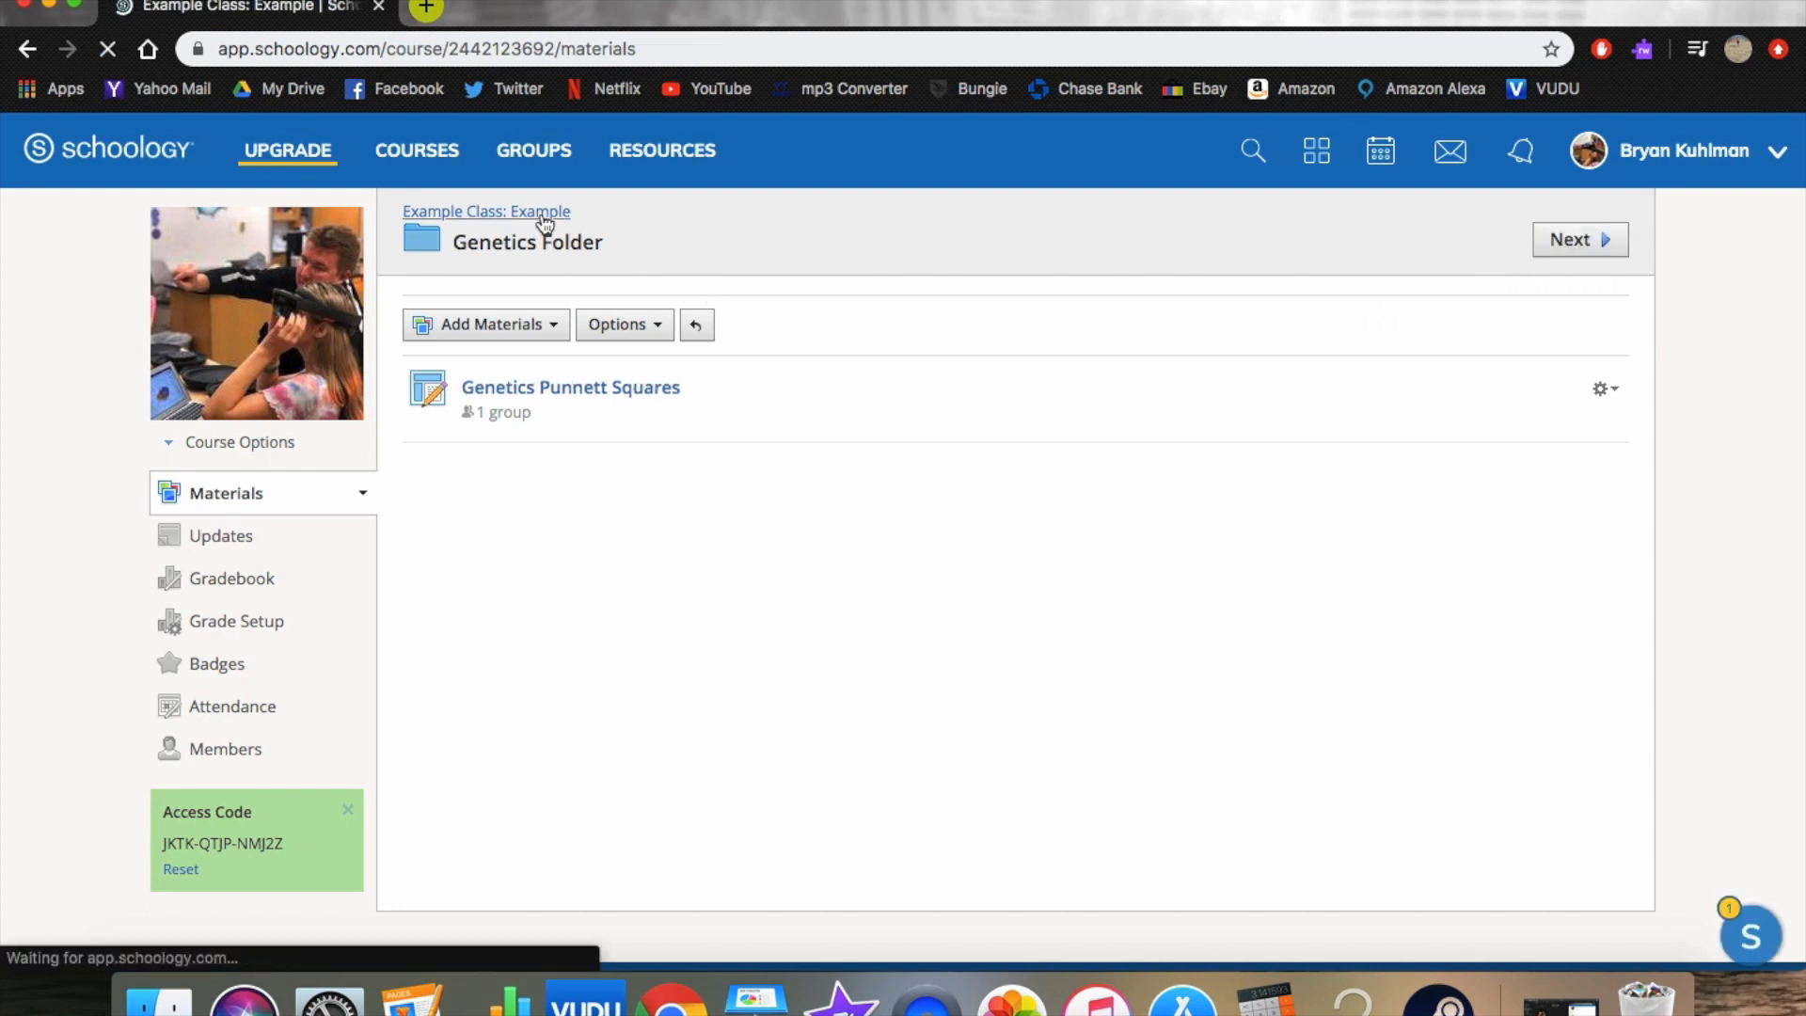